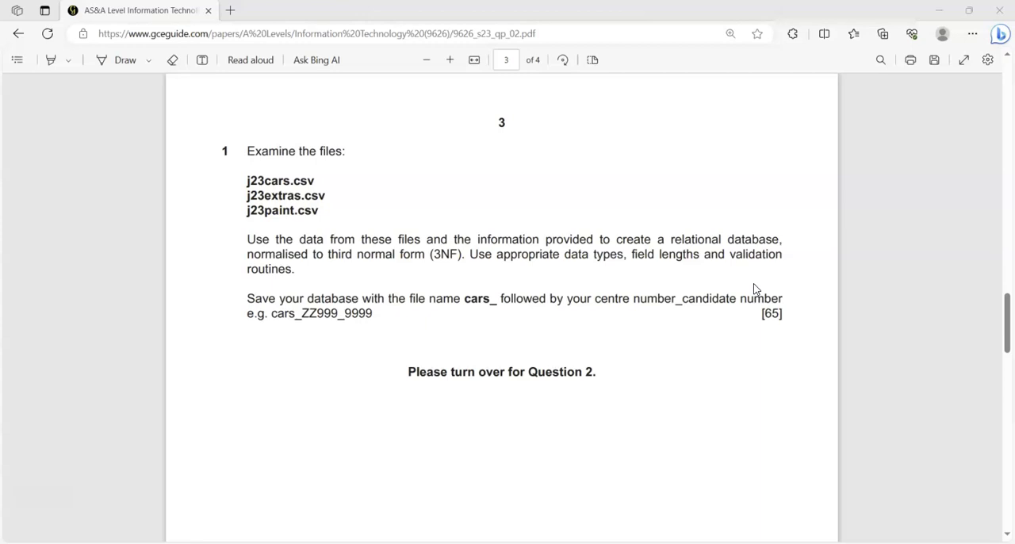
Switch to Access and create a blank database named cars_9999_0001
{"action": "left_click", "coordinate": [524, 542]}
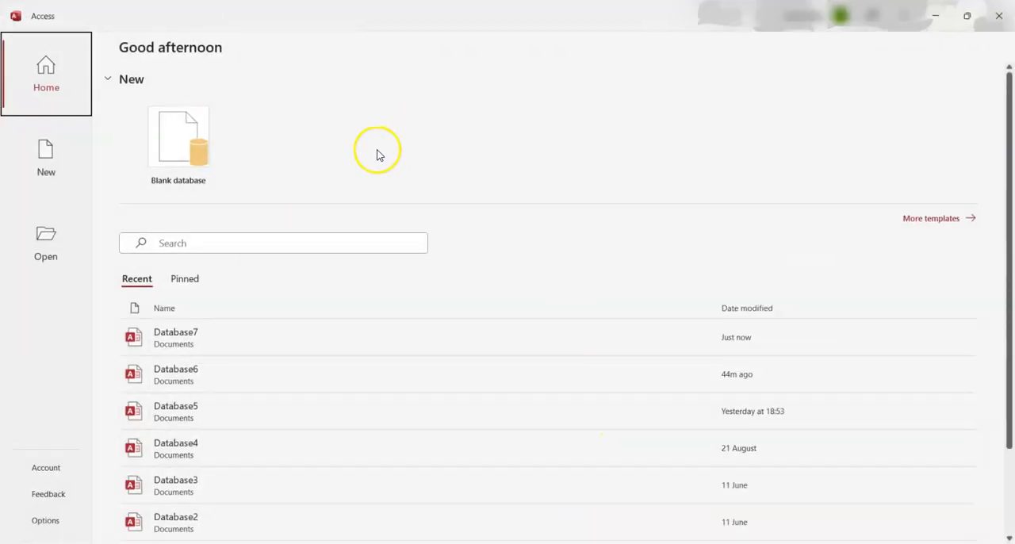
{"action": "left_click", "coordinate": [197, 147]}
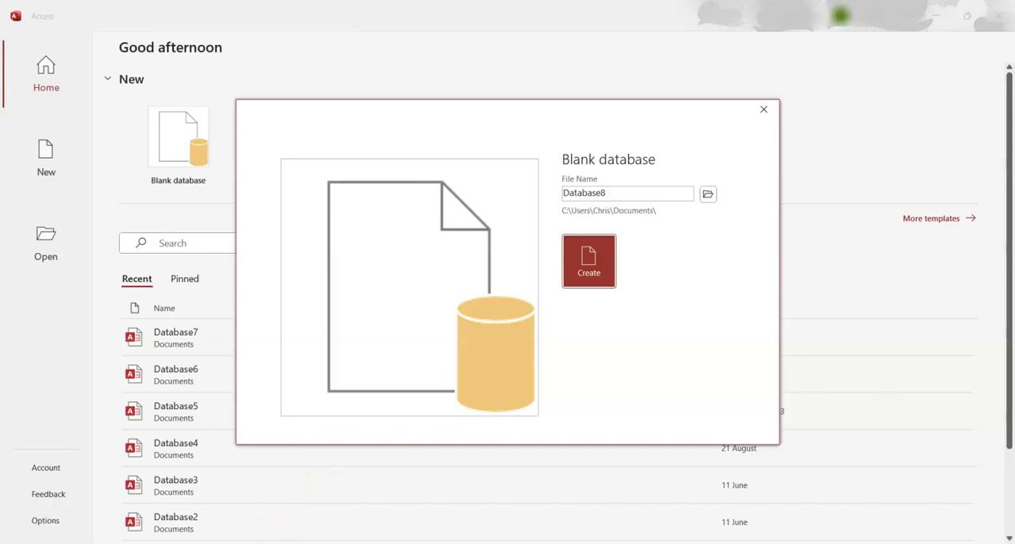
{"action": "left_click", "coordinate": [265, 542]}
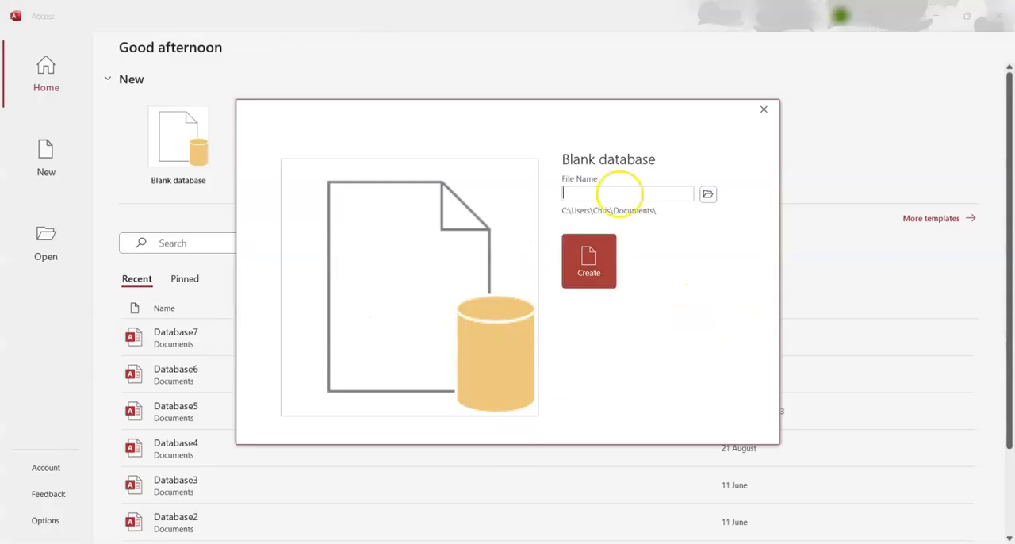
{"action": "type", "text": "cars_9999_0001"}
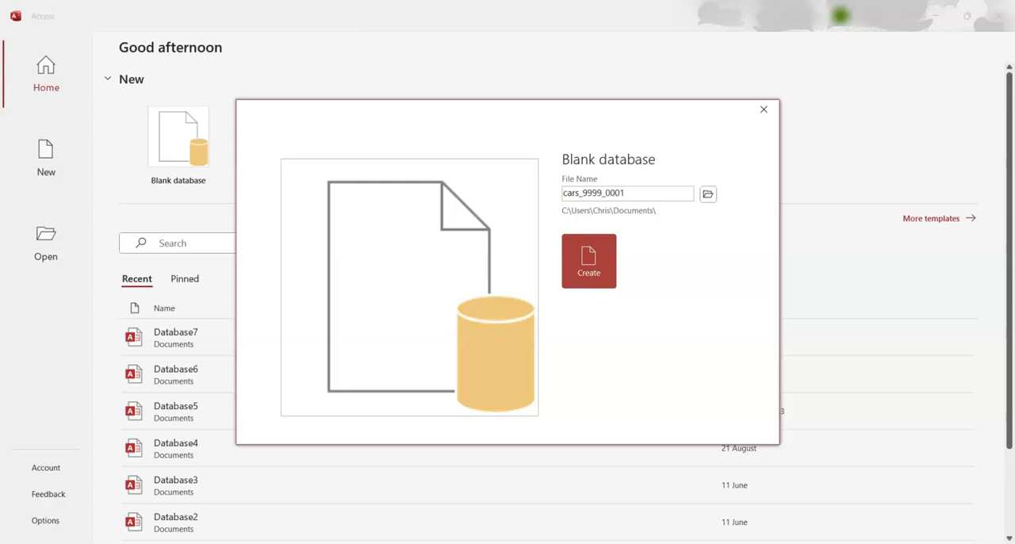
{"action": "left_click", "coordinate": [606, 271]}
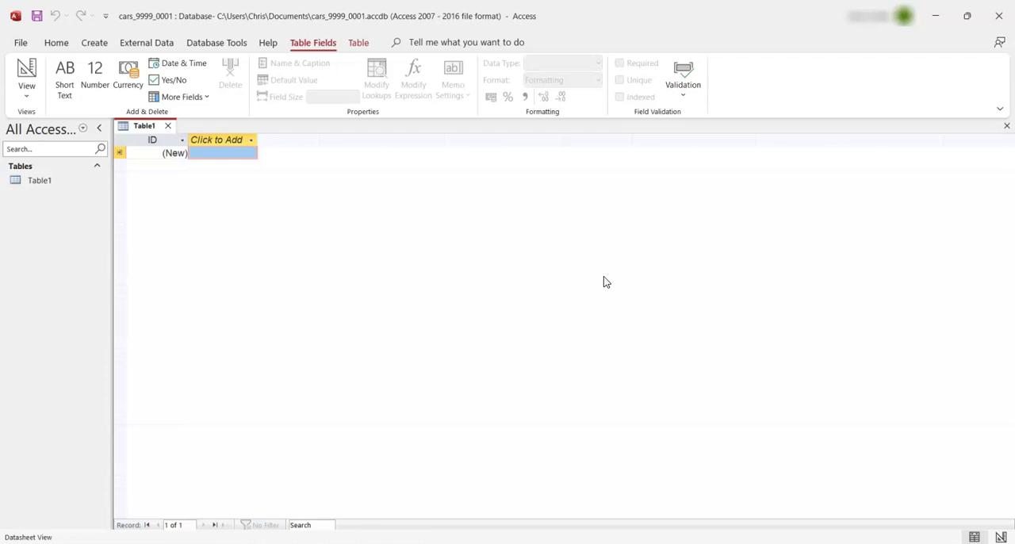
Start a text-file import of the Cars CSV file into a new table in the current database
{"action": "left_click", "coordinate": [466, 336]}
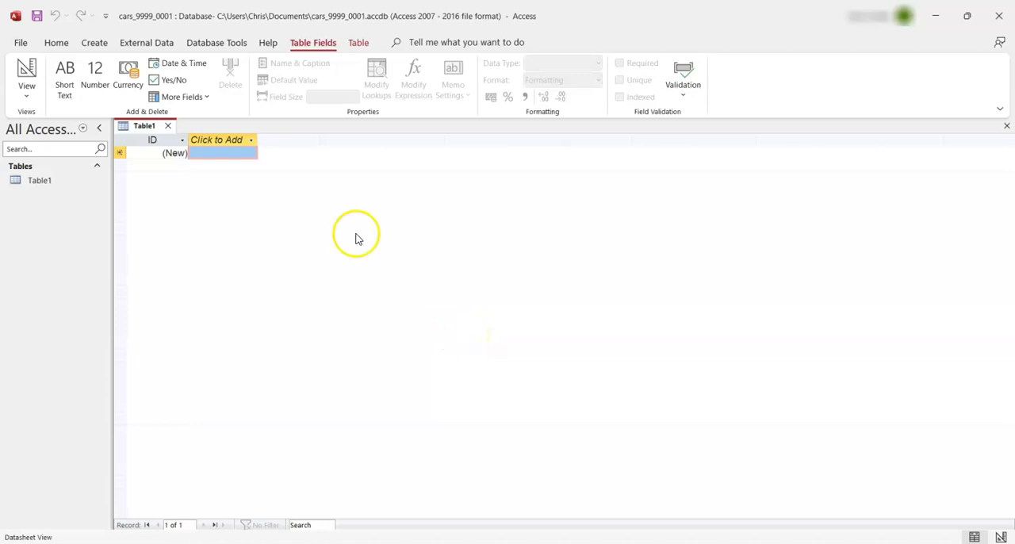
{"action": "left_click", "coordinate": [163, 44]}
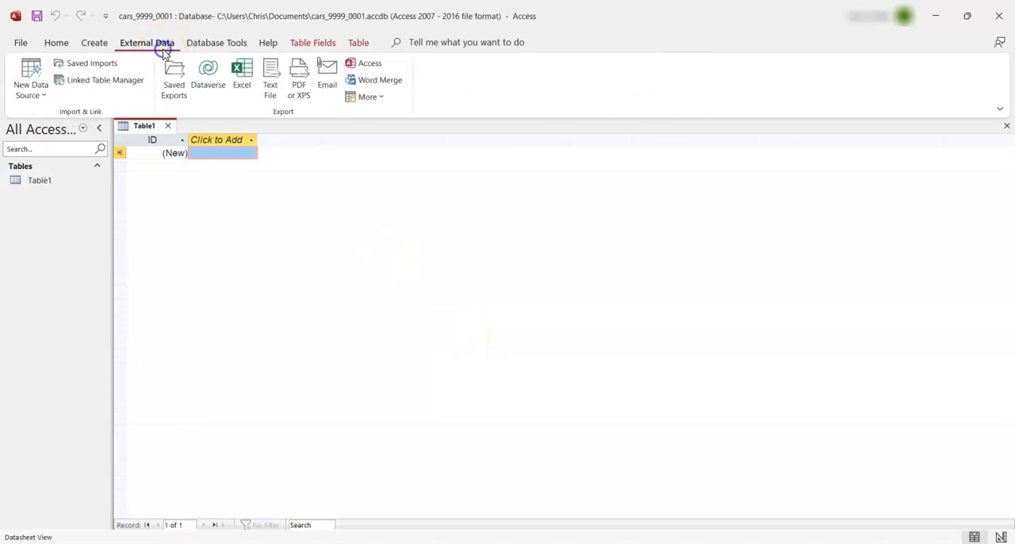
{"action": "left_click", "coordinate": [36, 105]}
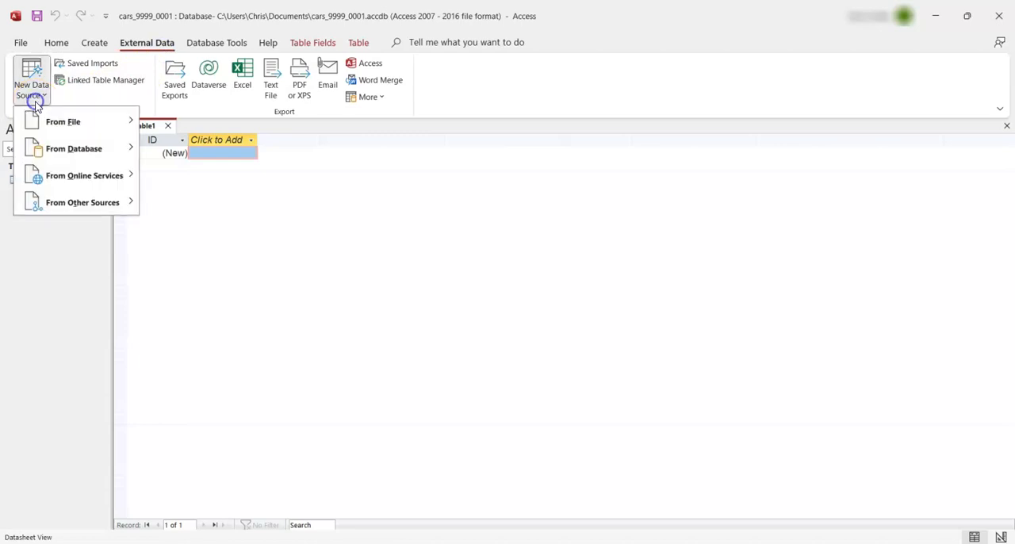
{"action": "mouse_move", "coordinate": [62, 124]}
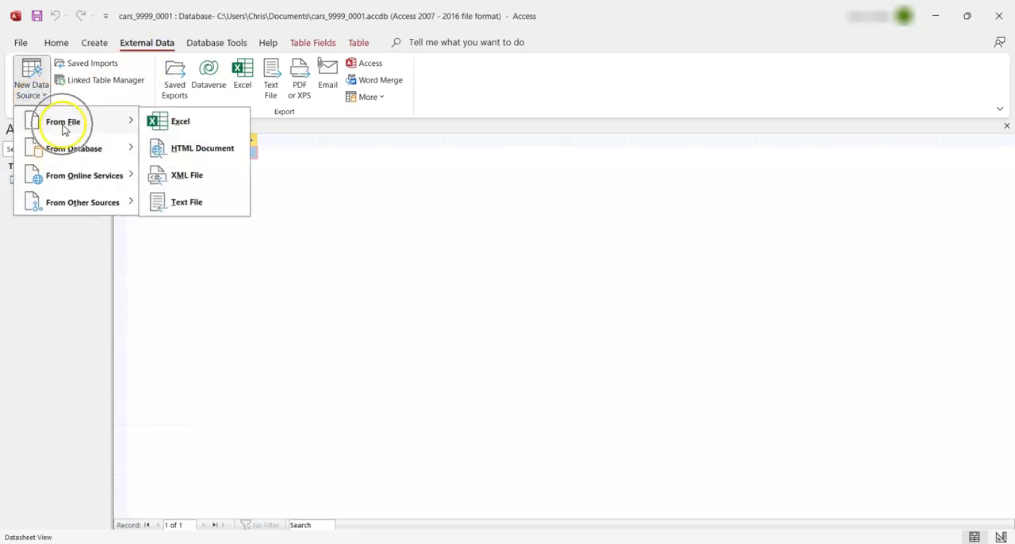
{"action": "left_click", "coordinate": [187, 203]}
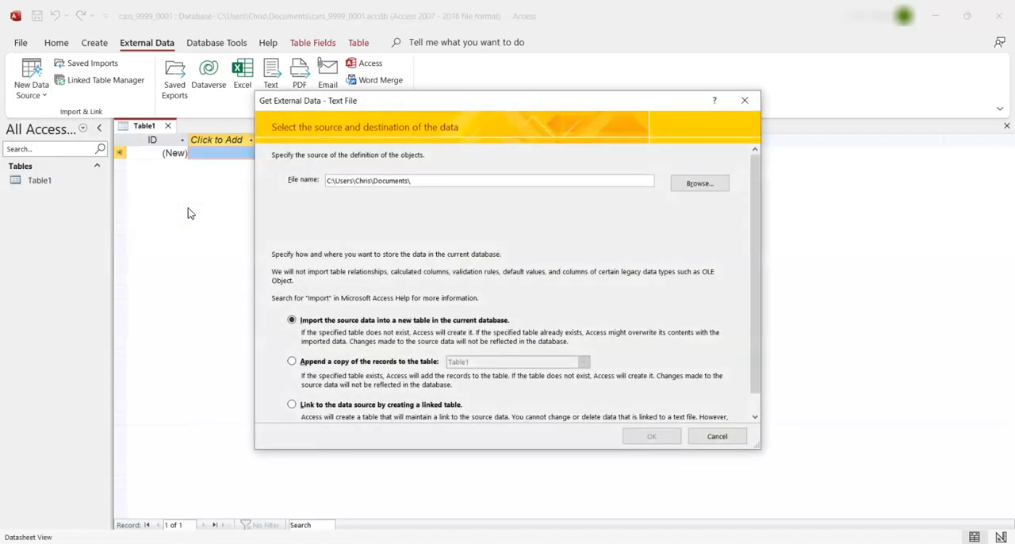
{"action": "left_click", "coordinate": [720, 192]}
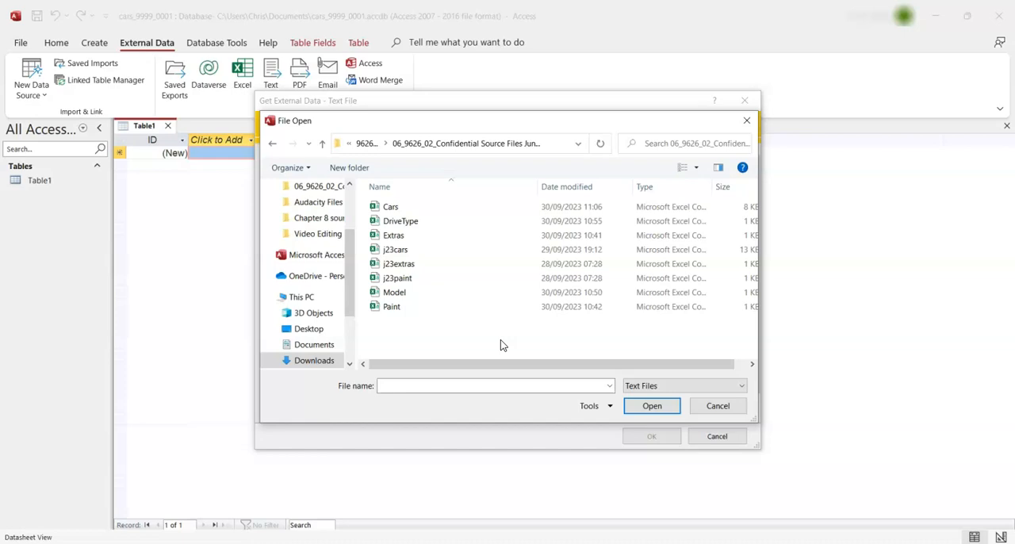
{"action": "left_click", "coordinate": [386, 206]}
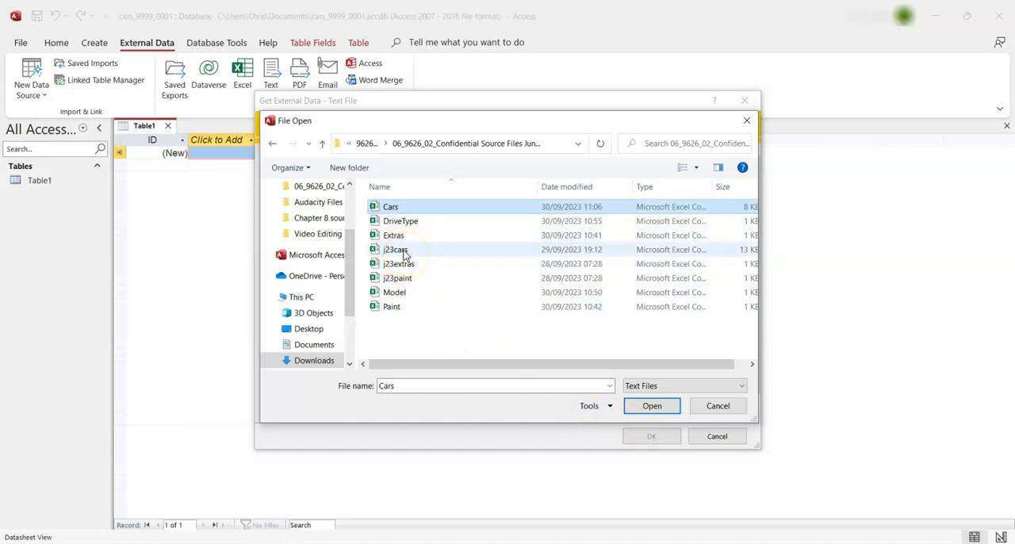
{"action": "left_click", "coordinate": [401, 212]}
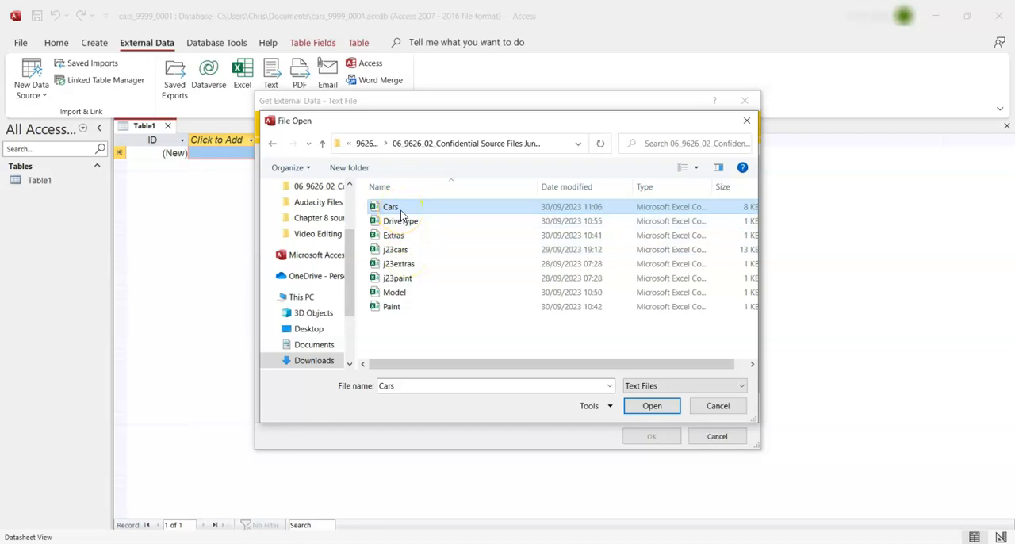
{"action": "left_click", "coordinate": [652, 405]}
{"action": "left_click", "coordinate": [650, 437]}
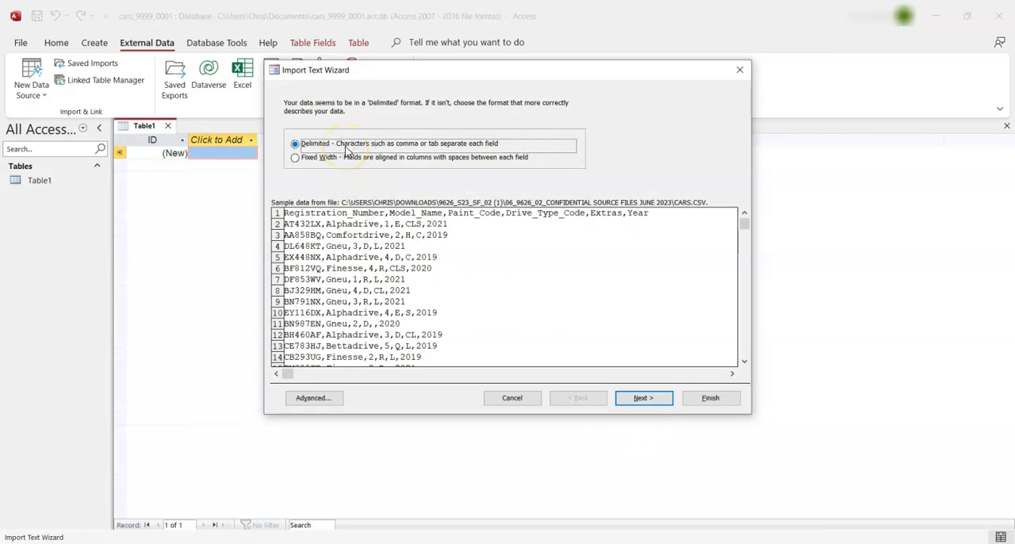
Keep the Cars data comma-delimited and treat its first row as field names
{"action": "left_click", "coordinate": [645, 397]}
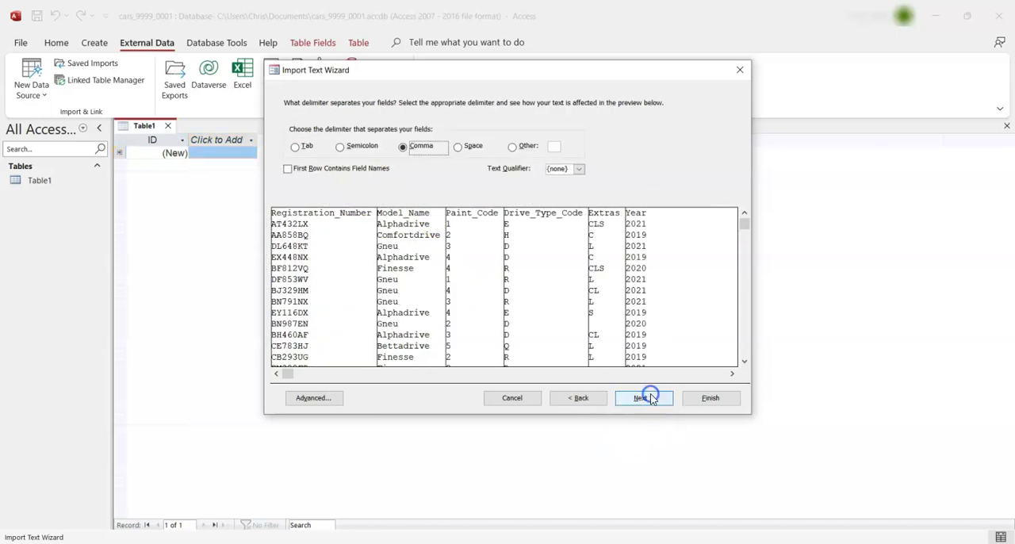
{"action": "left_click", "coordinate": [330, 174]}
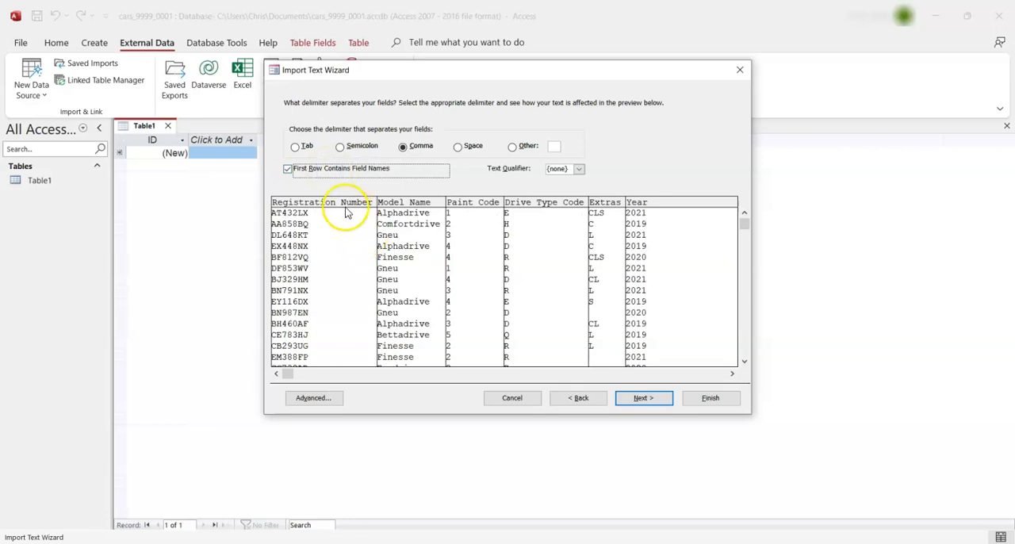
{"action": "key", "text": "ctrl"}
{"action": "key", "text": "ctrl"}
Review the field data types in the Cars import specification, including the type options for Year, and accept them as set
{"action": "left_click", "coordinate": [317, 399]}
{"action": "left_click_drag", "start_coordinate": [528, 84], "coordinate": [828, 75]}
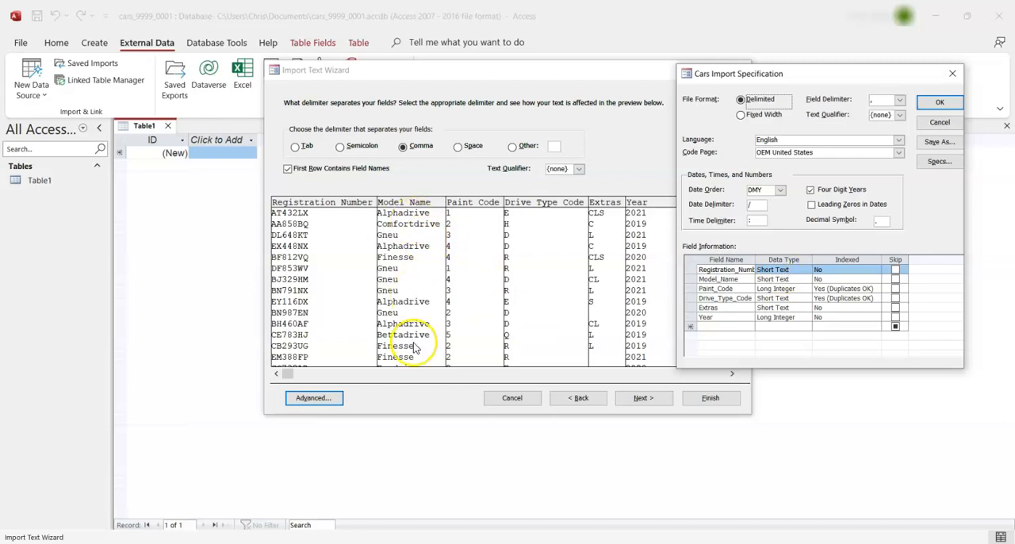
{"action": "left_click", "coordinate": [464, 221]}
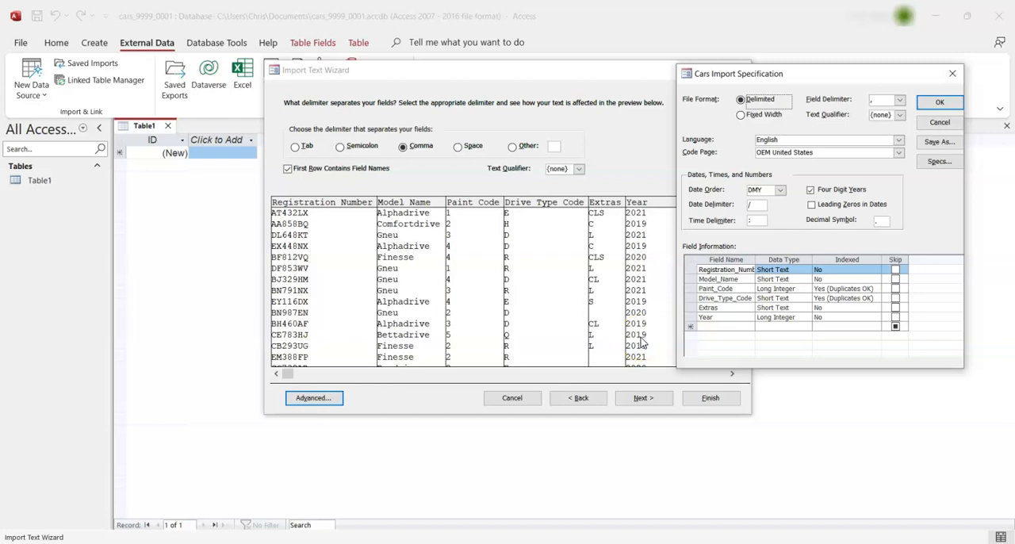
{"action": "left_click", "coordinate": [794, 316]}
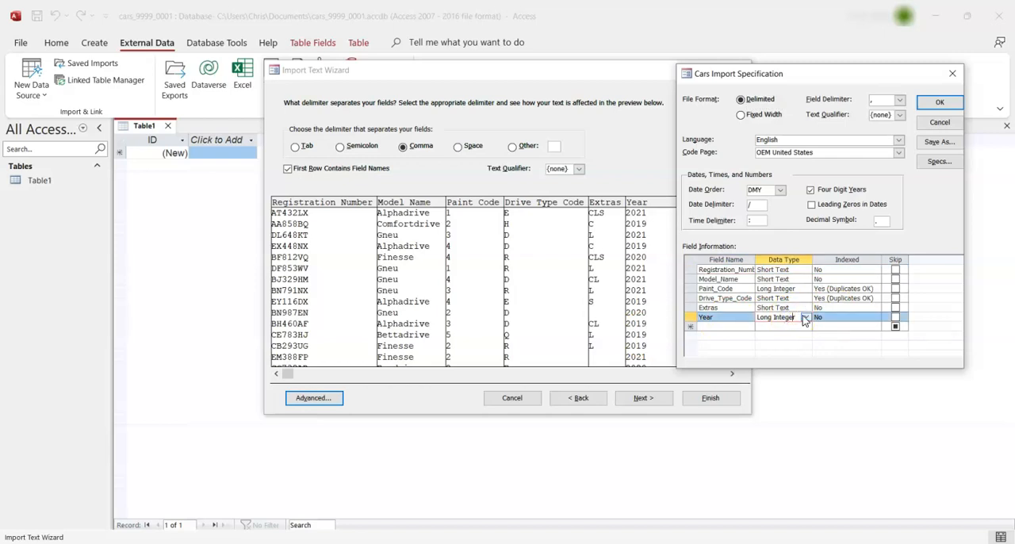
{"action": "left_click", "coordinate": [804, 317]}
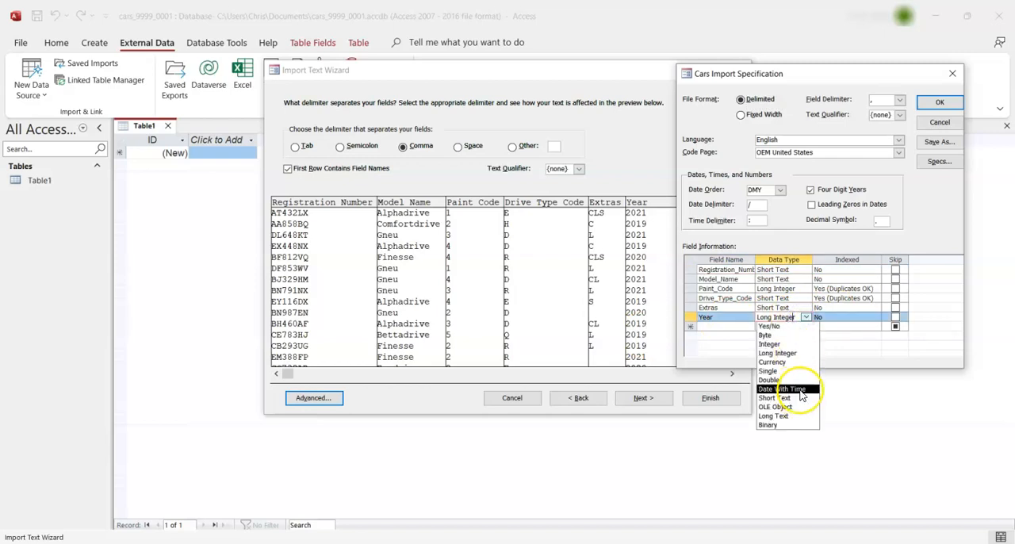
{"action": "left_click", "coordinate": [806, 317]}
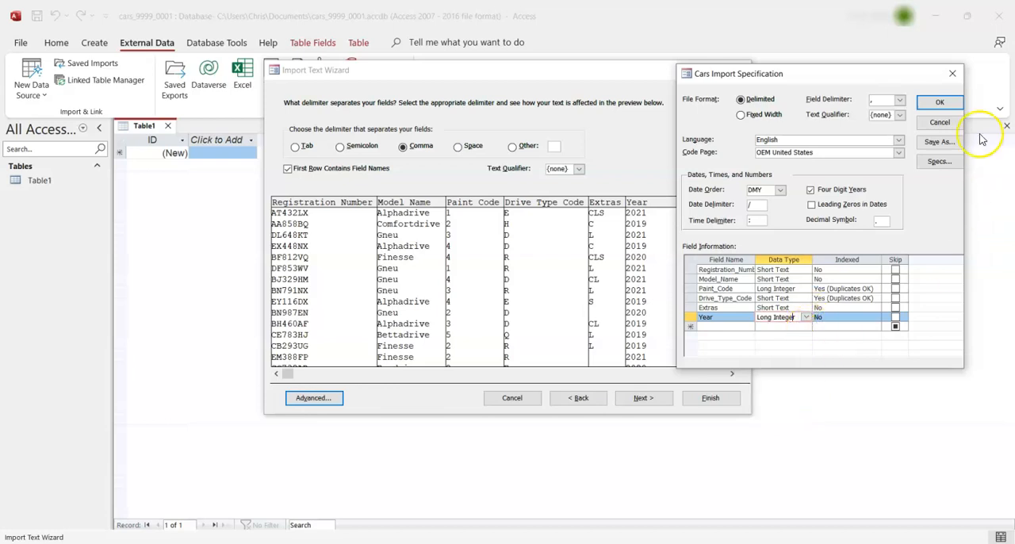
{"action": "left_click", "coordinate": [948, 101]}
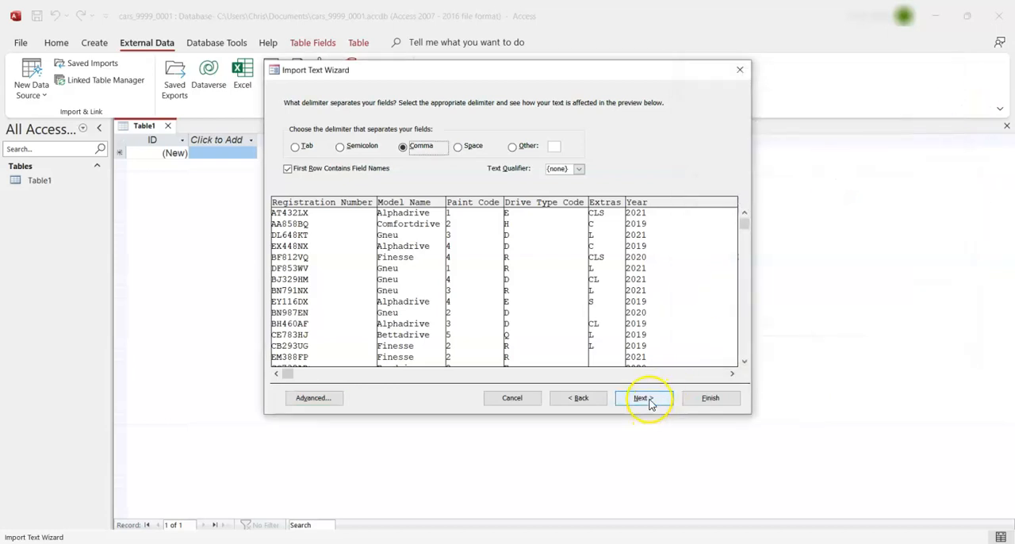
Choose Registration_Number as the primary key and finish the Cars import without saving the import steps
{"action": "left_click", "coordinate": [649, 403]}
{"action": "left_click", "coordinate": [649, 403]}
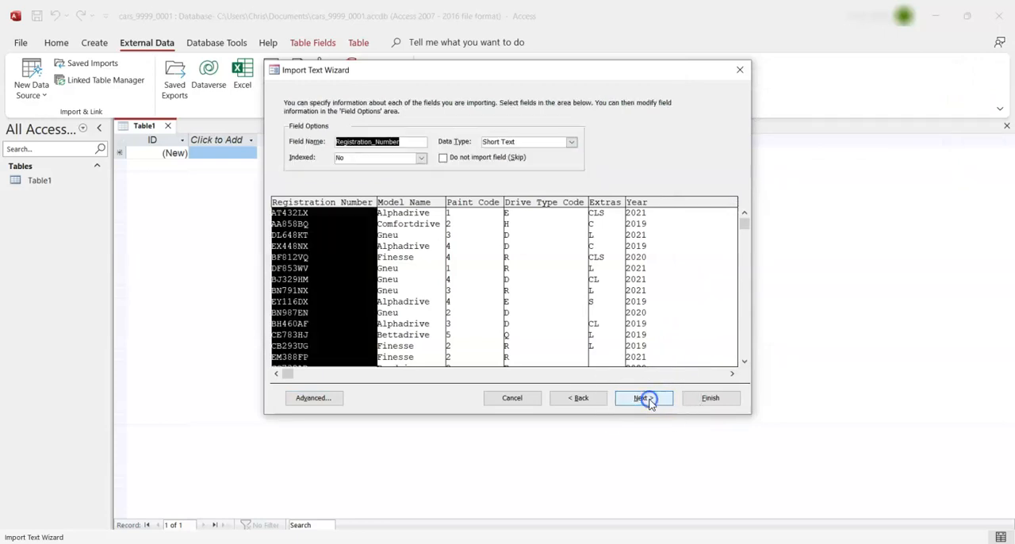
{"action": "left_click", "coordinate": [650, 404]}
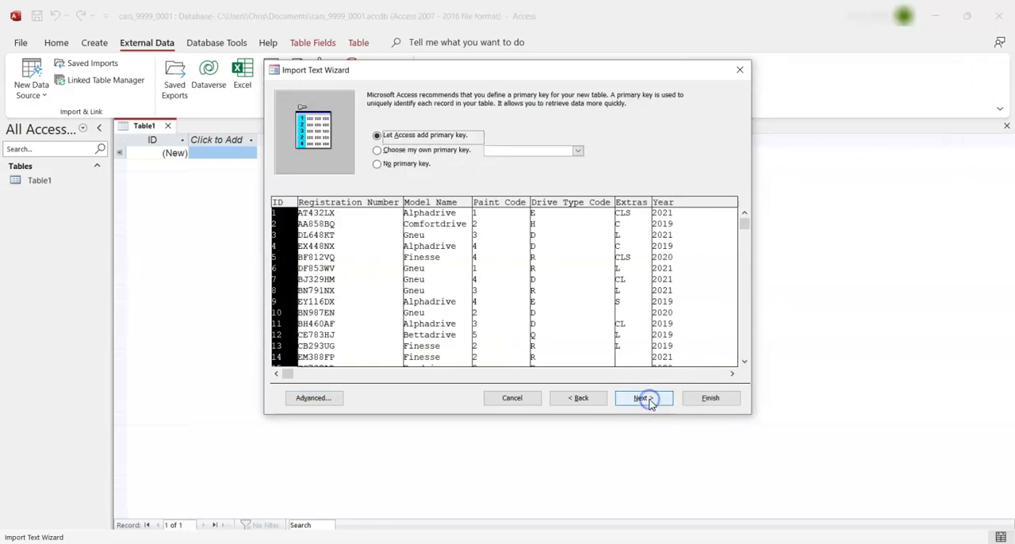
{"action": "left_click", "coordinate": [457, 153]}
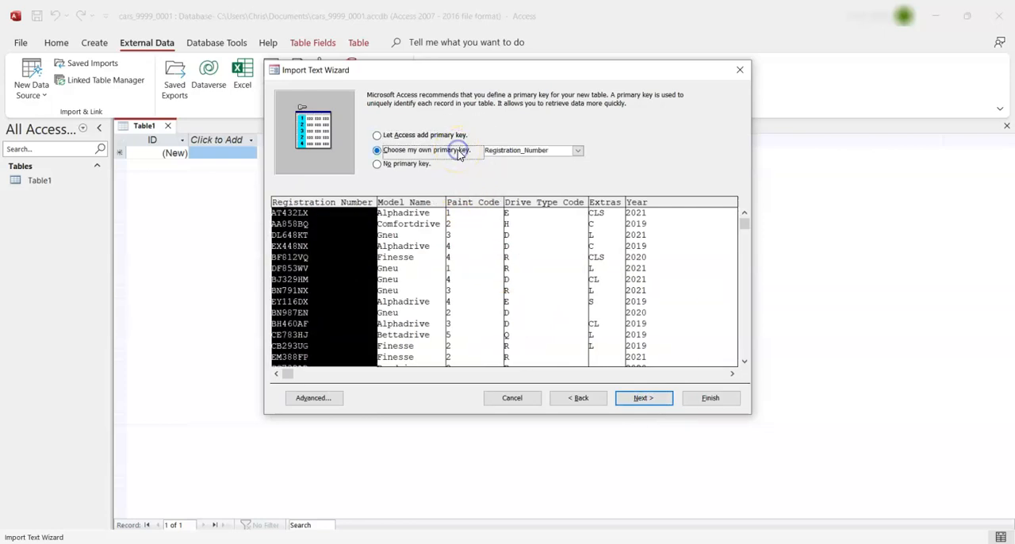
{"action": "left_click", "coordinate": [324, 245]}
{"action": "left_click", "coordinate": [632, 403]}
{"action": "left_click", "coordinate": [731, 402]}
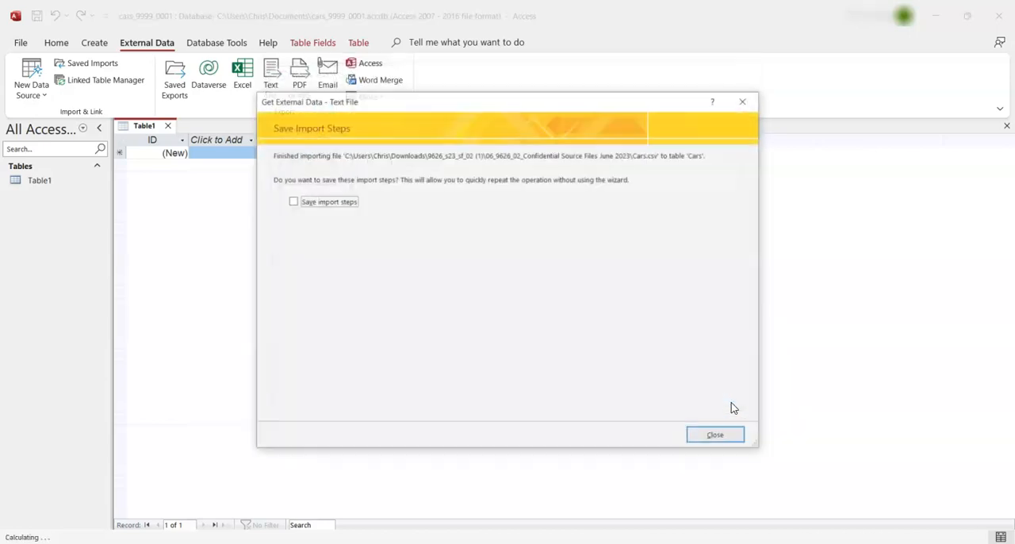
{"action": "left_click", "coordinate": [734, 442]}
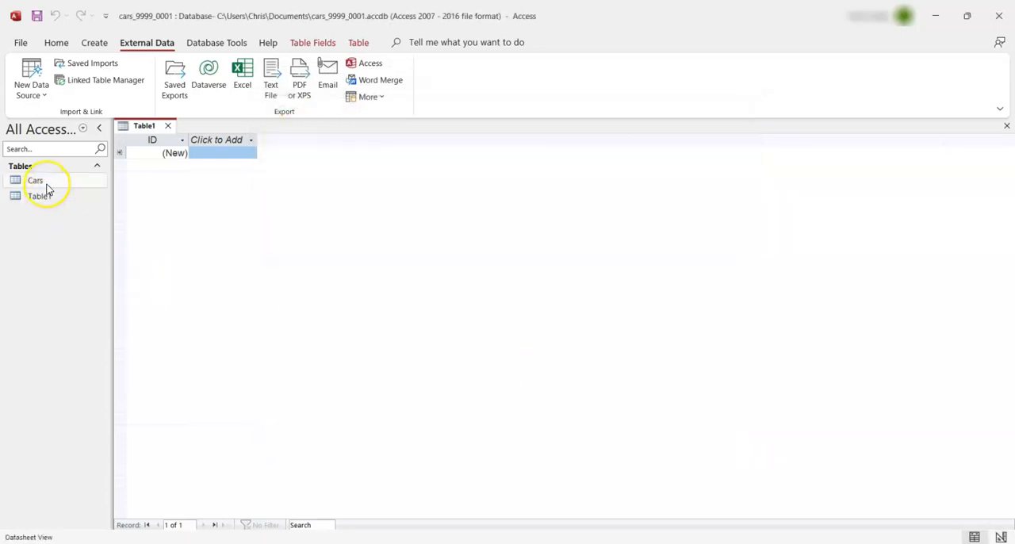
Open the Cars table to view its imported records and close the empty Table1
{"action": "double_click", "coordinate": [41, 183]}
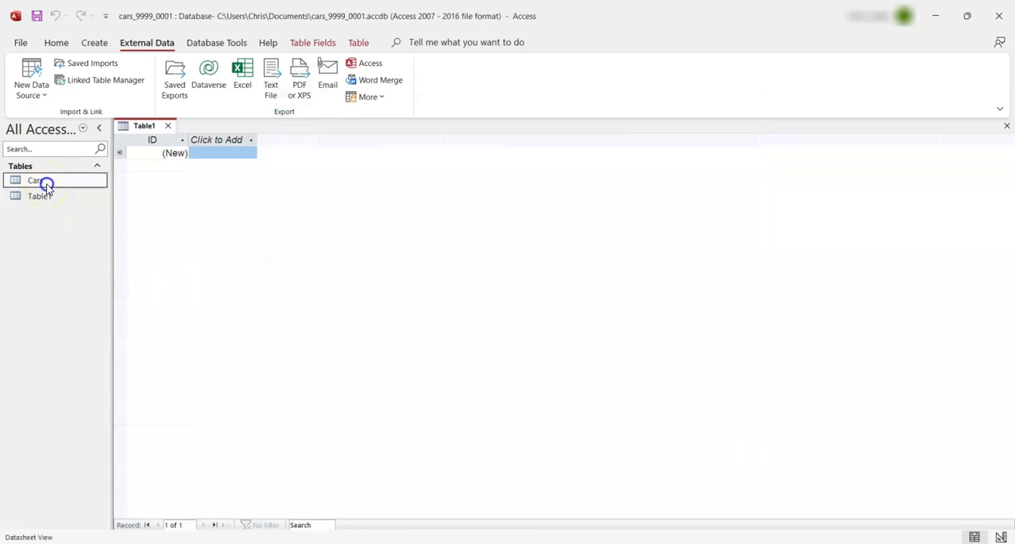
{"action": "left_click", "coordinate": [604, 317]}
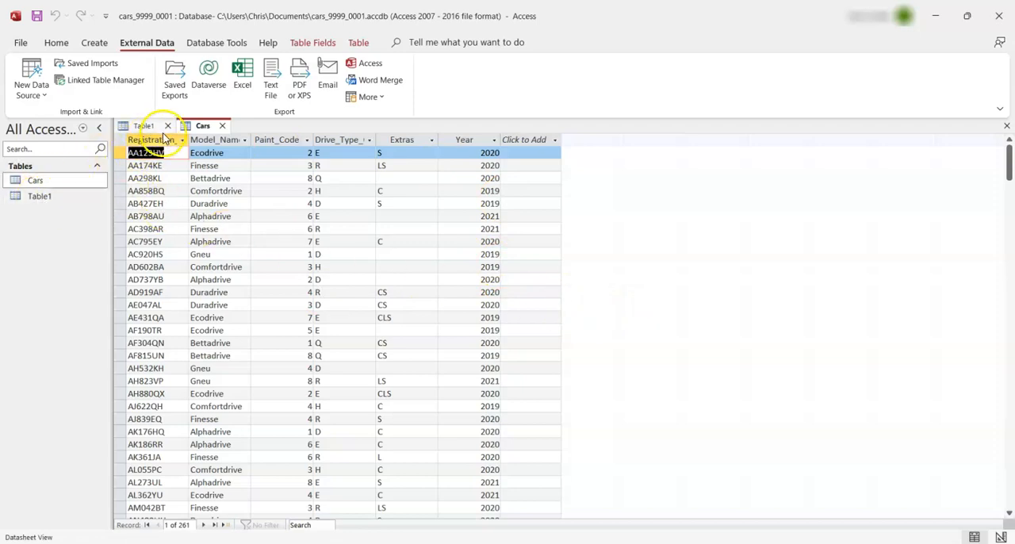
{"action": "left_click", "coordinate": [166, 126]}
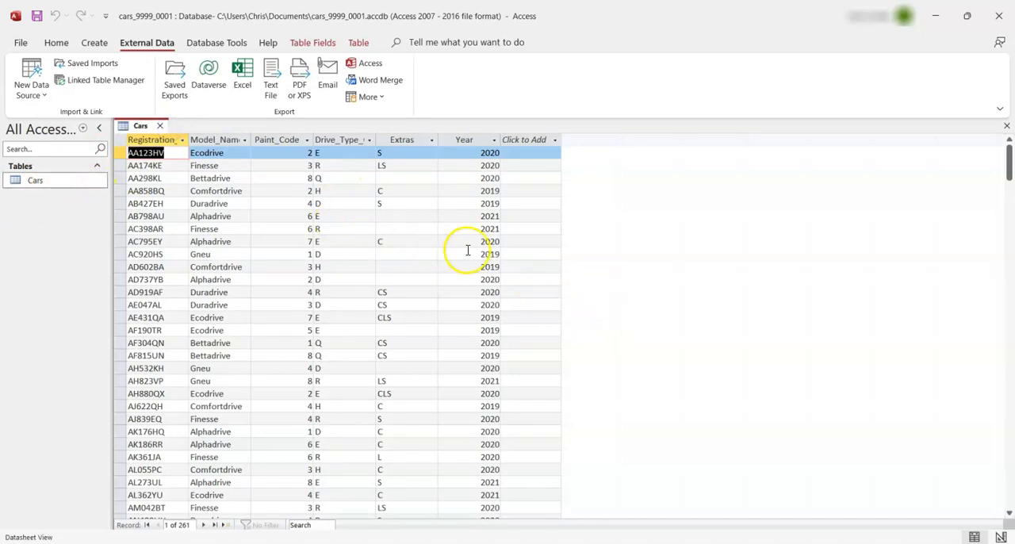
Start a text-file import of the DriveType file from the source files folder into a new table
{"action": "left_click", "coordinate": [41, 95]}
{"action": "mouse_move", "coordinate": [75, 121]}
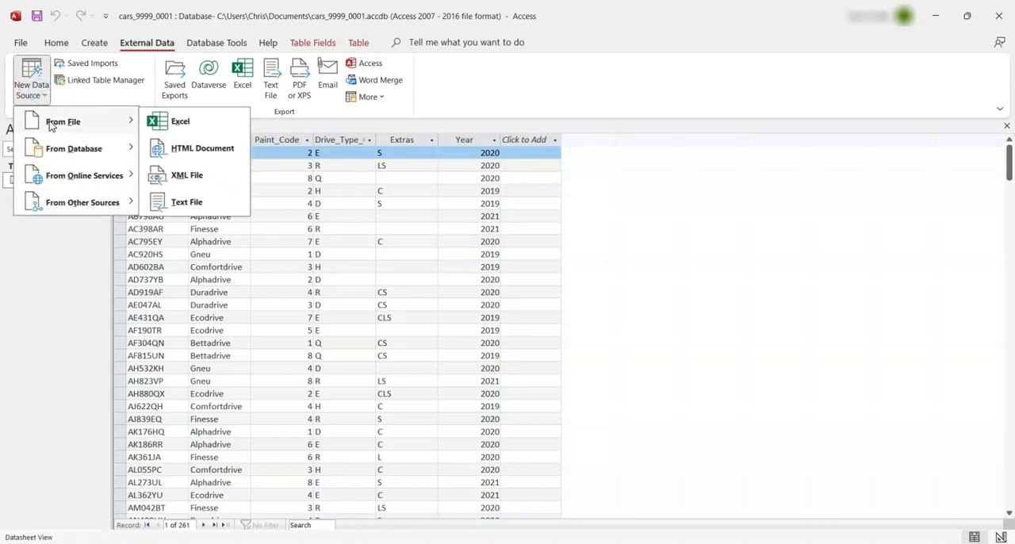
{"action": "left_click", "coordinate": [190, 201]}
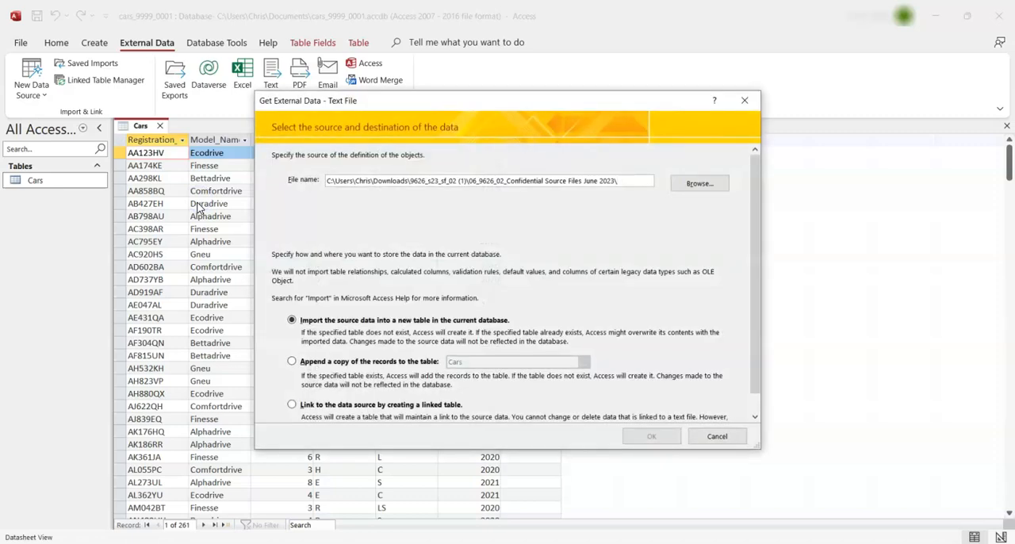
{"action": "left_click", "coordinate": [701, 186]}
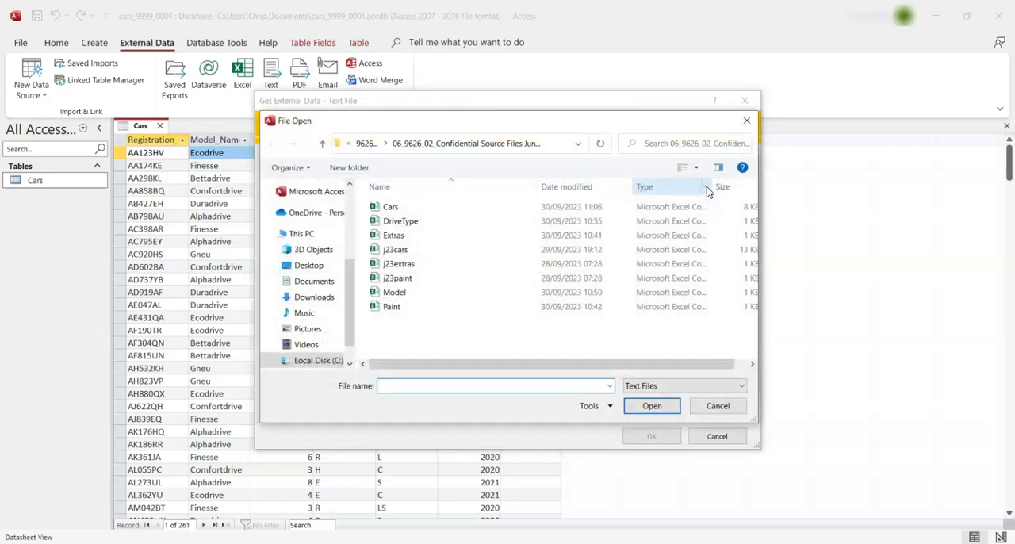
{"action": "left_click", "coordinate": [400, 221]}
{"action": "left_click", "coordinate": [653, 413]}
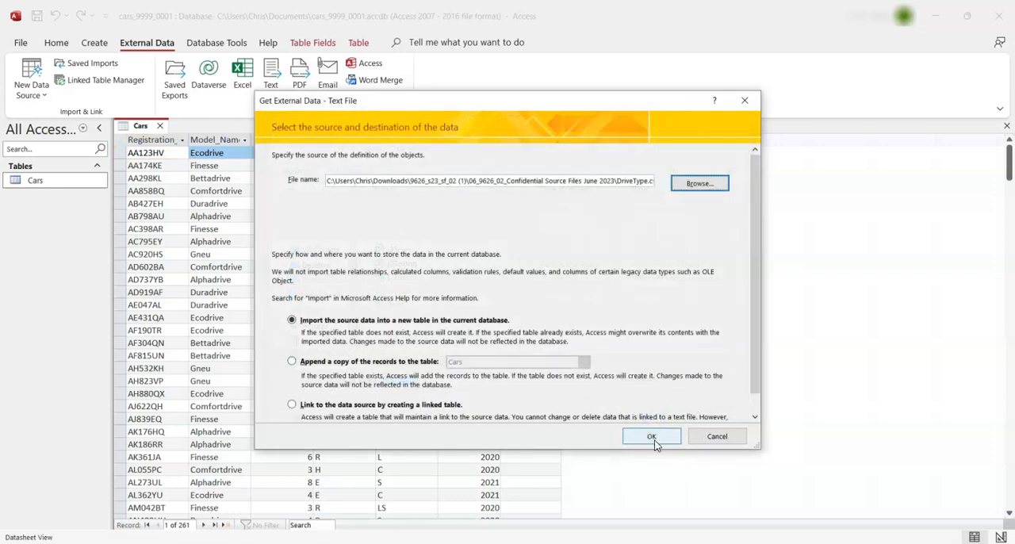
{"action": "left_click", "coordinate": [650, 437]}
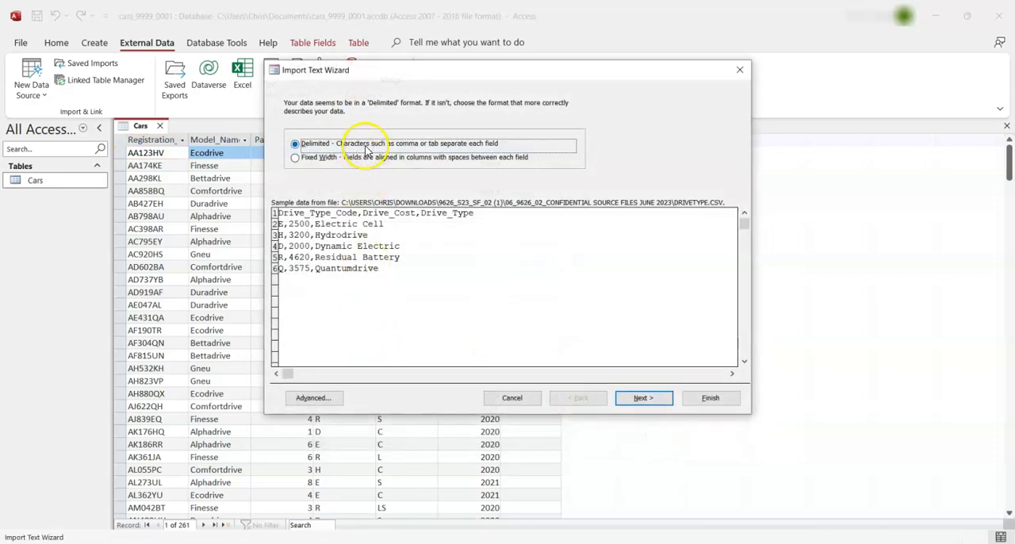
Keep the DriveType data comma-delimited with its first row as field names, and set the Drive_Cost data type to Currency
{"action": "left_click", "coordinate": [642, 398]}
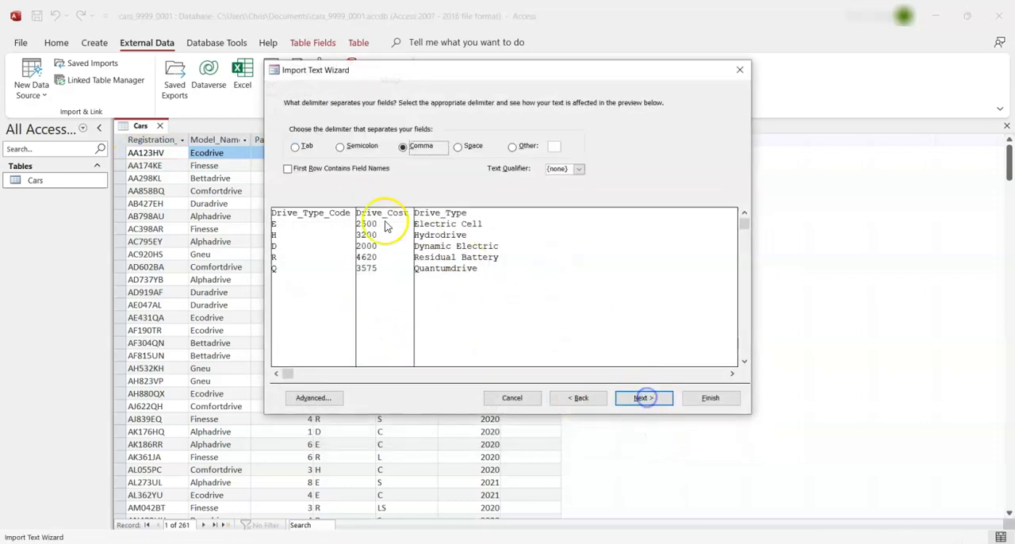
{"action": "left_click", "coordinate": [312, 170]}
{"action": "left_click", "coordinate": [328, 393]}
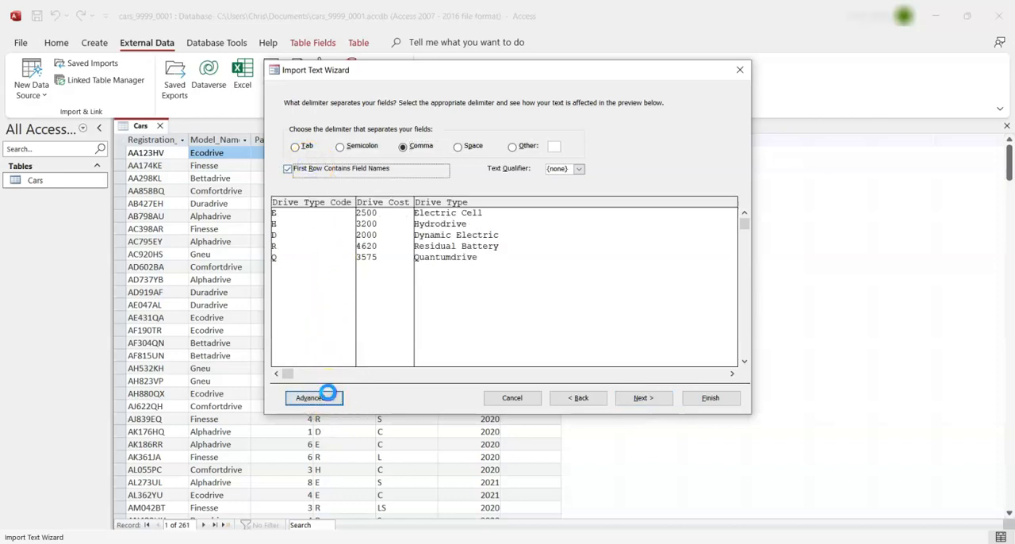
{"action": "left_click_drag", "start_coordinate": [542, 92], "coordinate": [809, 64]}
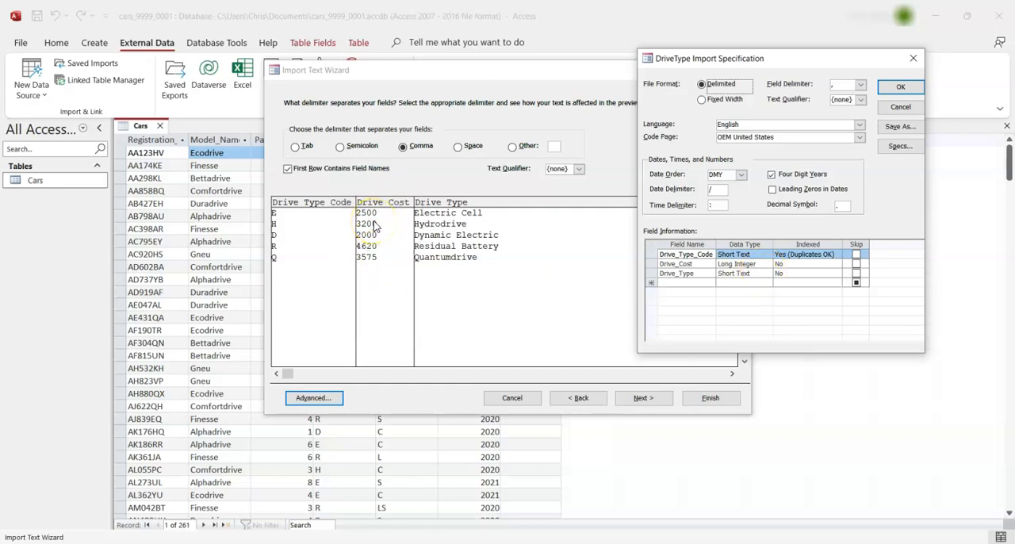
{"action": "left_click", "coordinate": [757, 264]}
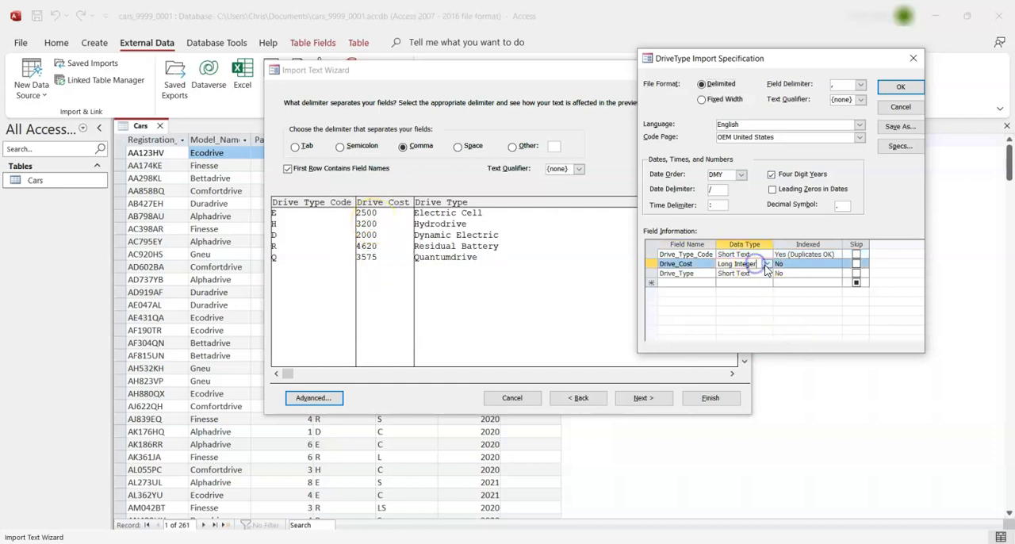
{"action": "left_click", "coordinate": [766, 265]}
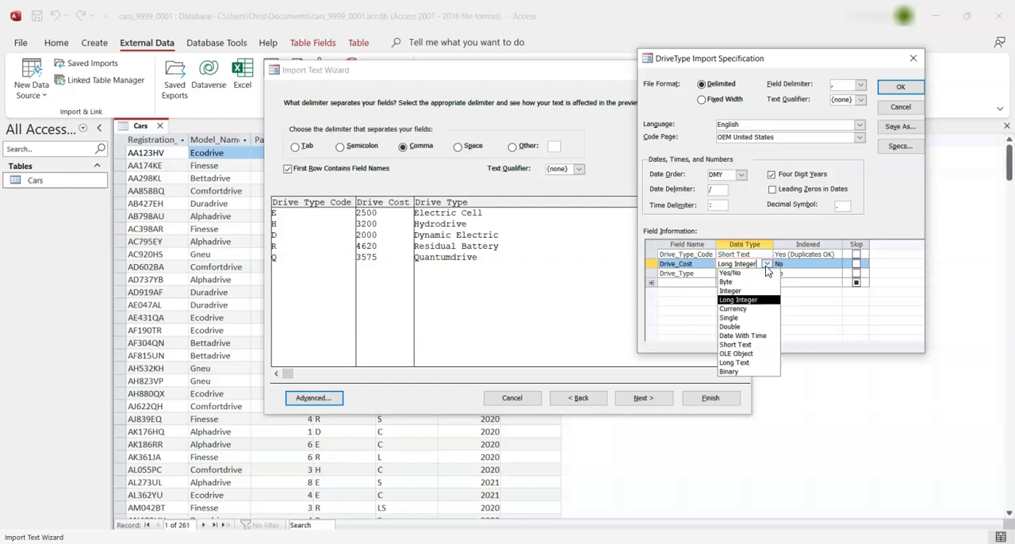
{"action": "left_click", "coordinate": [749, 309]}
{"action": "left_click", "coordinate": [750, 311]}
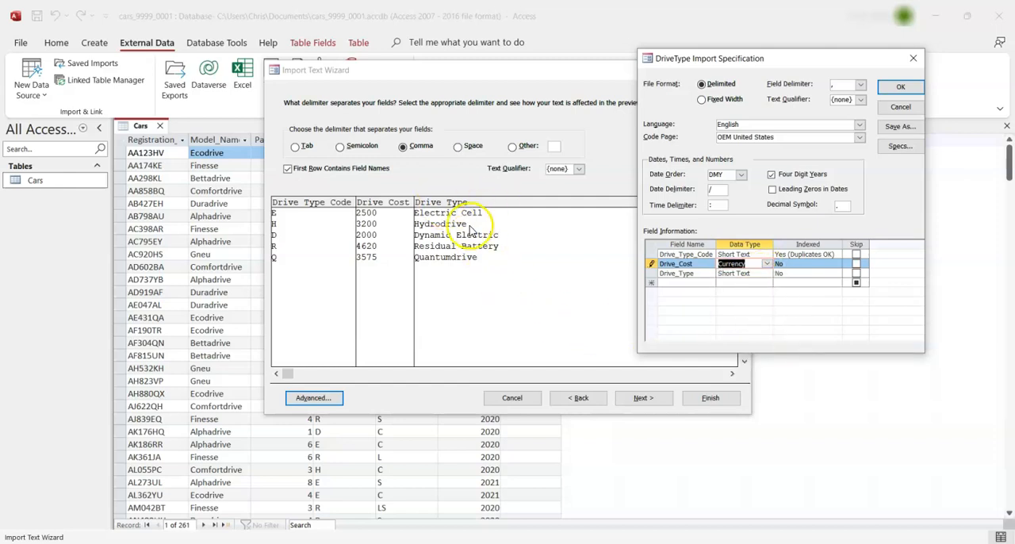
{"action": "left_click", "coordinate": [902, 88]}
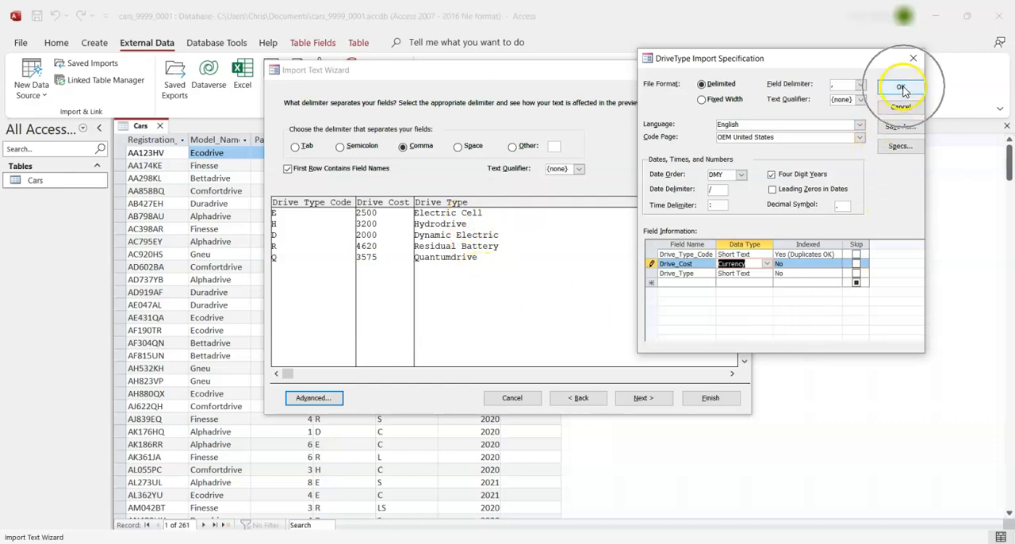
Choose Drive_Type_Code as the primary key and finish the import to the DriveType table without saving the import steps
{"action": "left_click", "coordinate": [655, 397]}
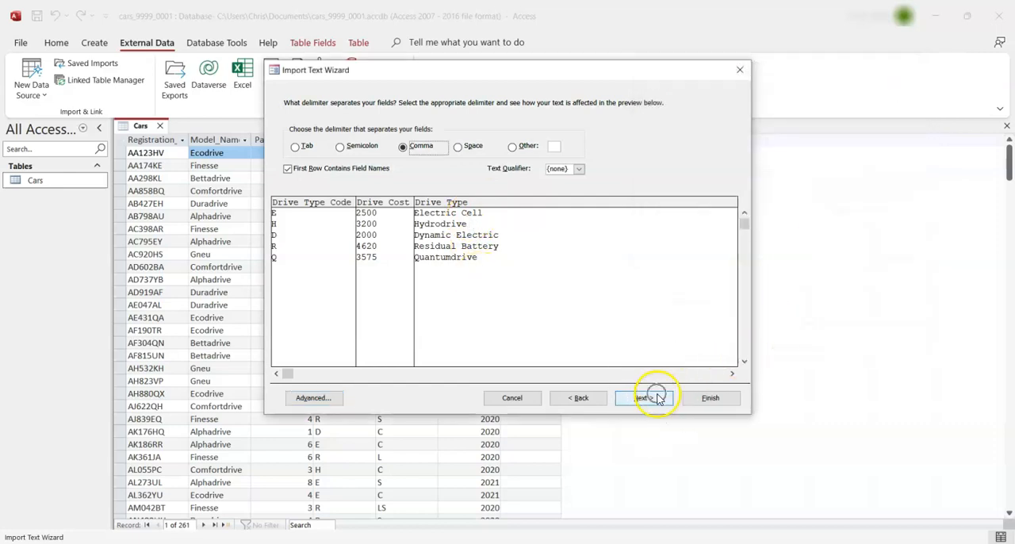
{"action": "left_click", "coordinate": [657, 398]}
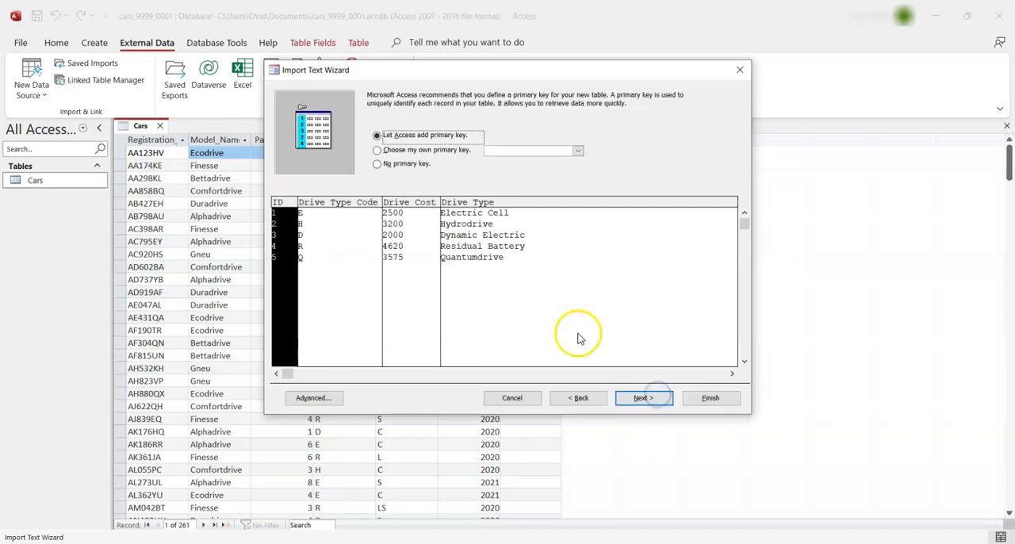
{"action": "left_click", "coordinate": [441, 150]}
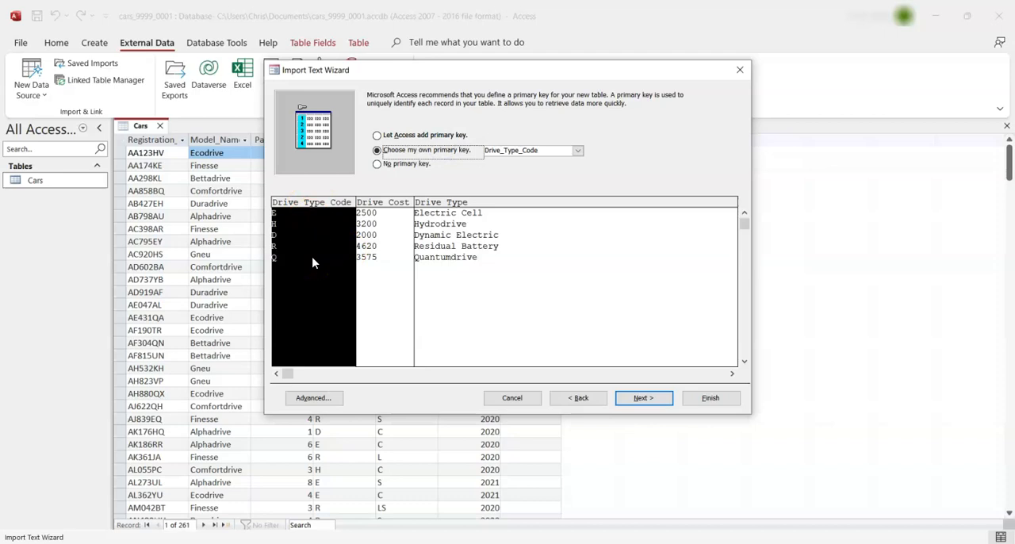
{"action": "left_click", "coordinate": [632, 399]}
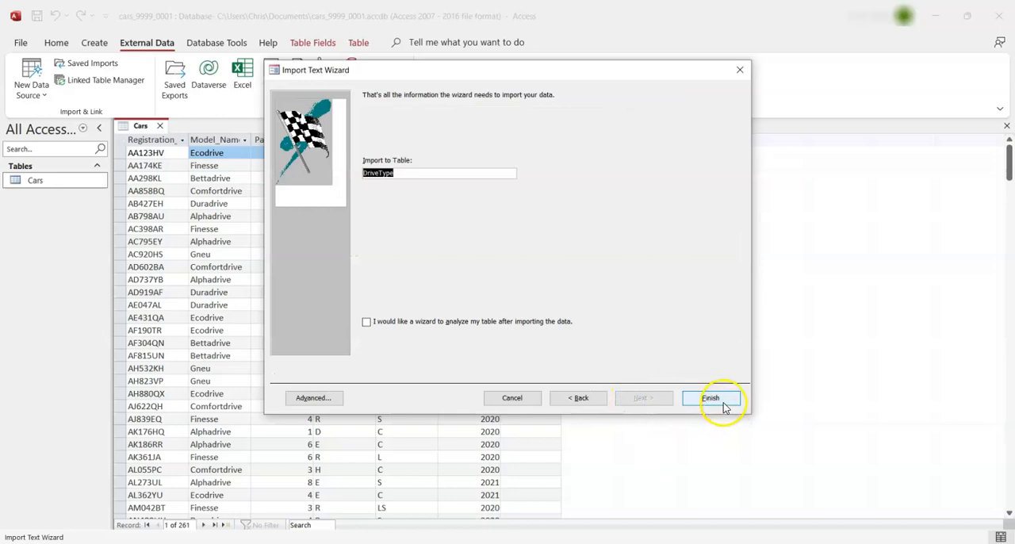
{"action": "left_click", "coordinate": [711, 399]}
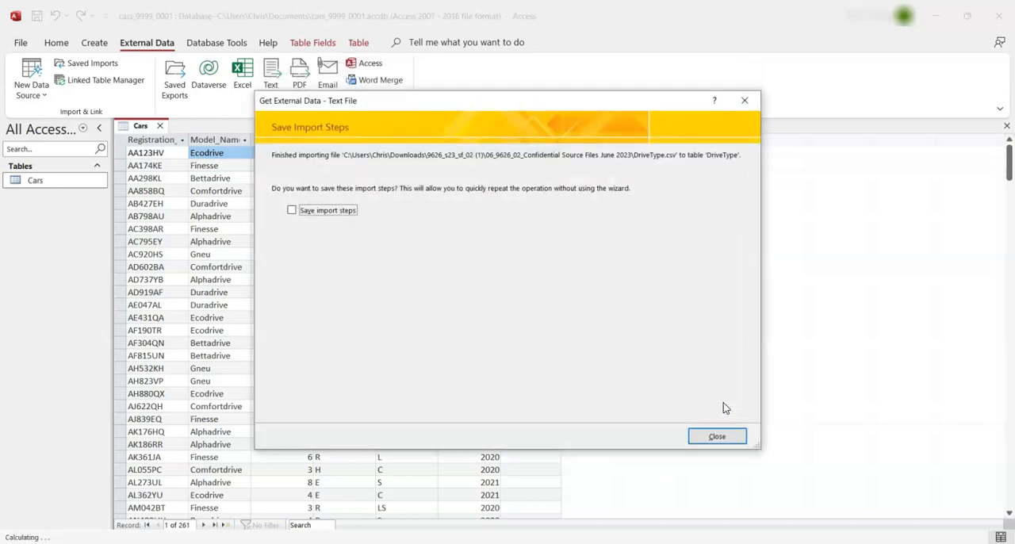
{"action": "left_click", "coordinate": [718, 437]}
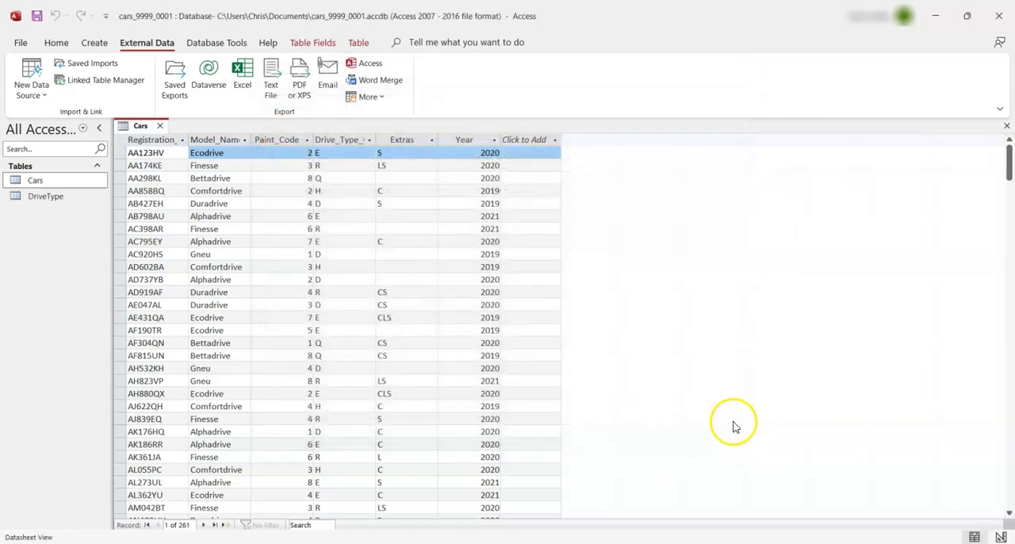
Start a text-file import of the Extras file from the source files folder into a new table
{"action": "left_click", "coordinate": [31, 88]}
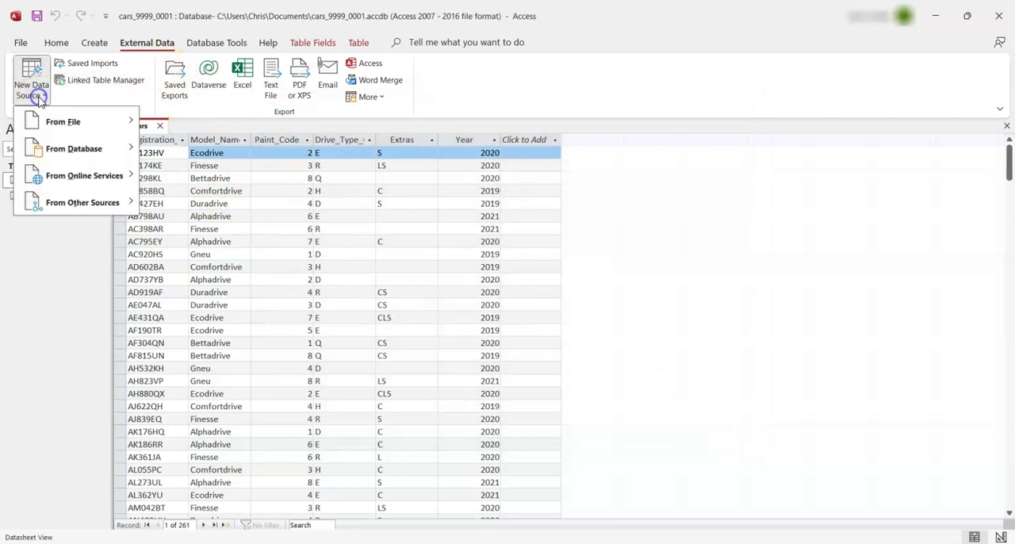
{"action": "left_click", "coordinate": [57, 122]}
{"action": "left_click", "coordinate": [211, 203]}
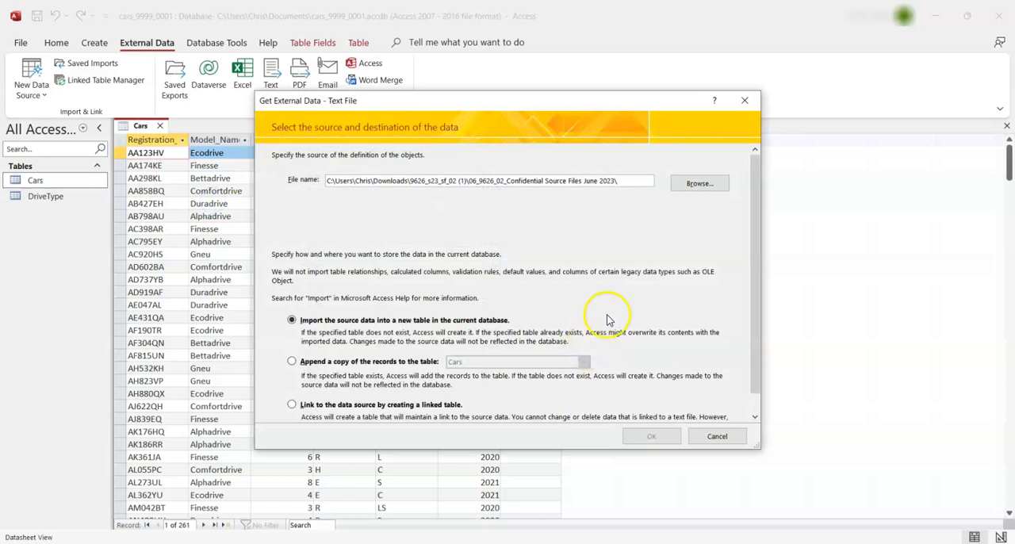
{"action": "left_click", "coordinate": [699, 185]}
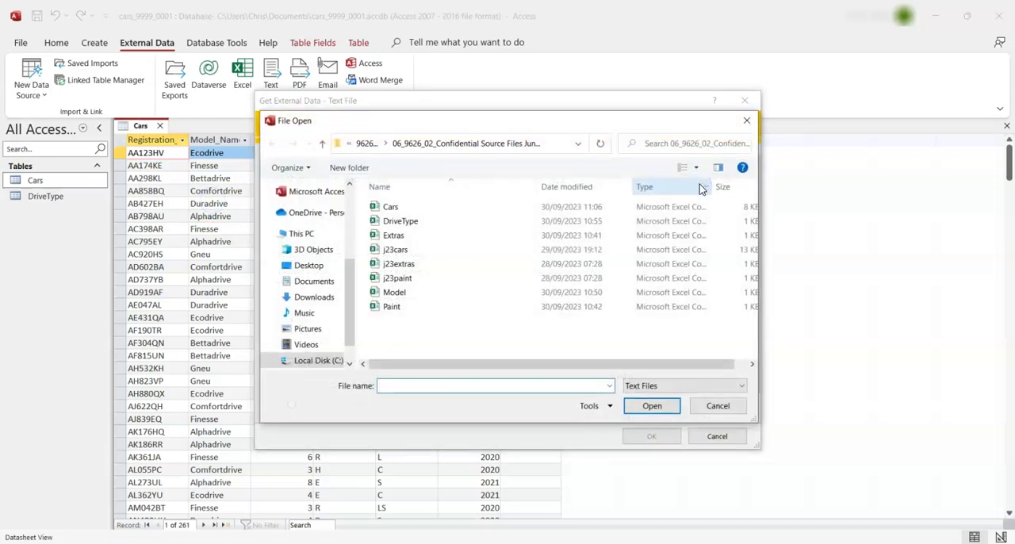
{"action": "left_click", "coordinate": [393, 237]}
{"action": "left_click", "coordinate": [654, 403]}
{"action": "left_click", "coordinate": [655, 435]}
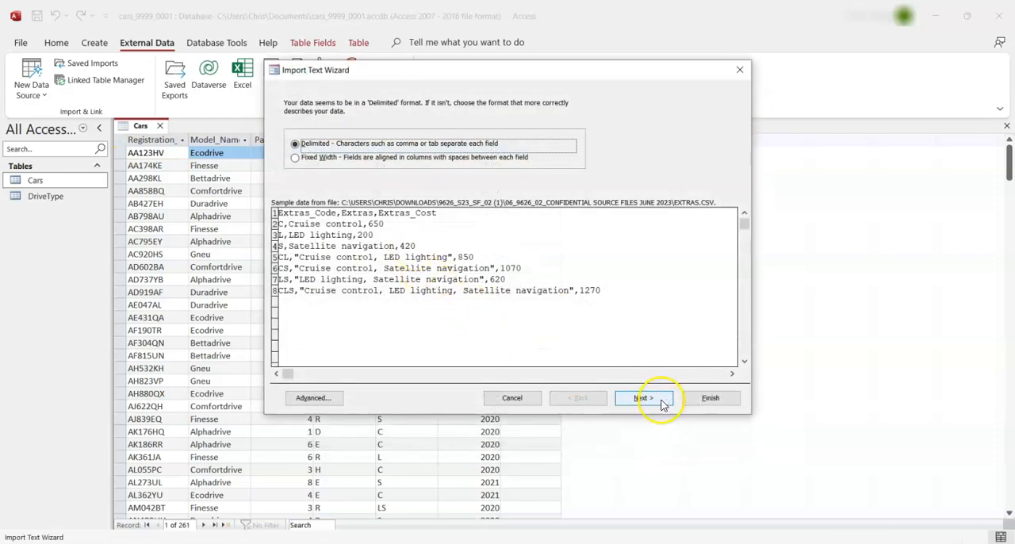
Keep the Extras data comma-delimited and treat its first row as field names, accepting automatically assigned names where needed
{"action": "left_click", "coordinate": [663, 403]}
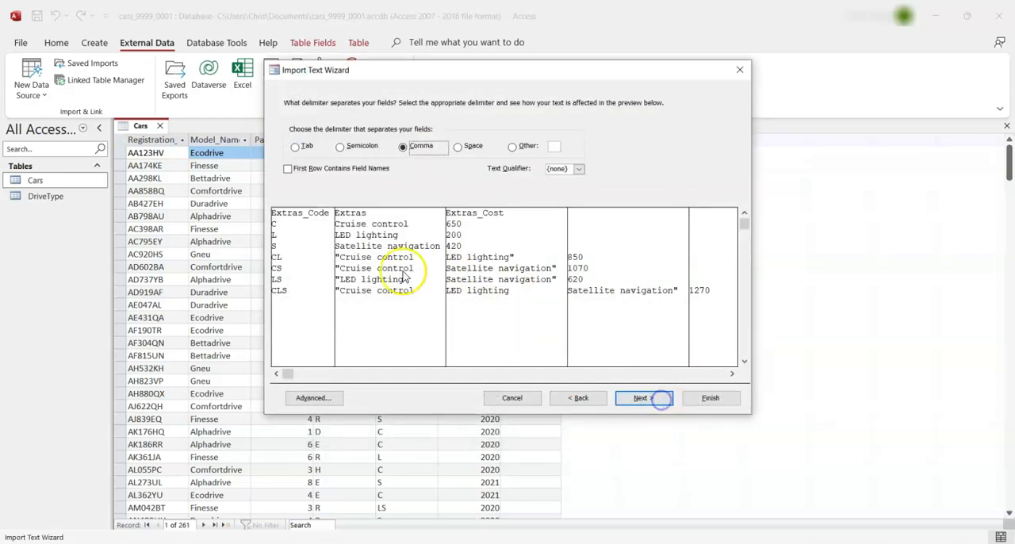
{"action": "left_click", "coordinate": [334, 177]}
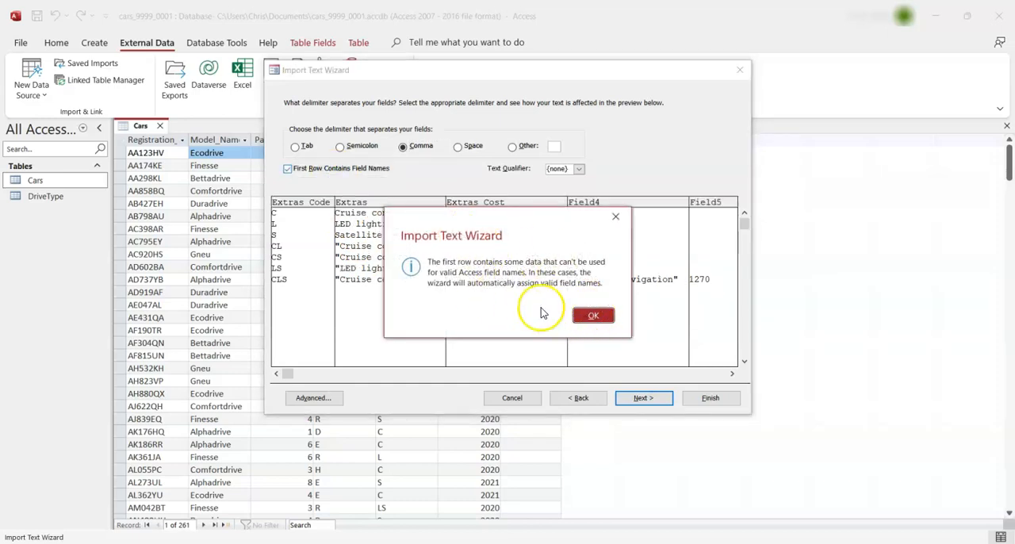
{"action": "left_click", "coordinate": [588, 315]}
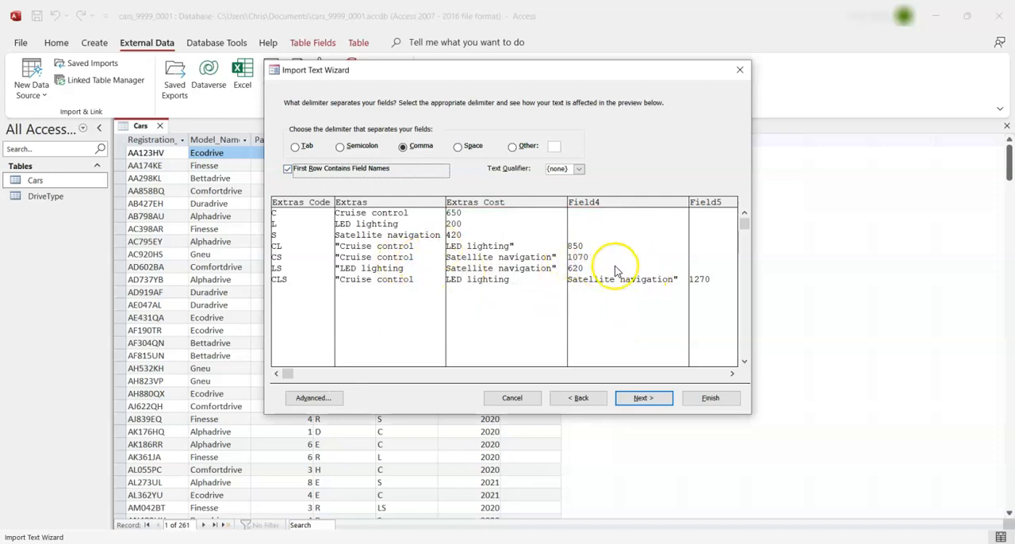
Open the Extras file from the source folder in Excel and fit all columns to their contents
{"action": "left_click", "coordinate": [305, 542]}
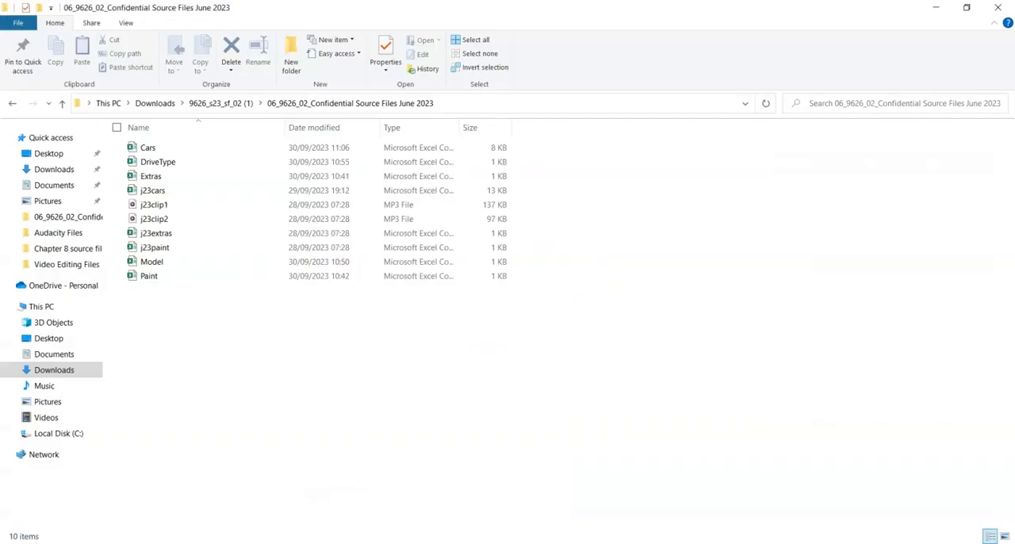
{"action": "double_click", "coordinate": [168, 177]}
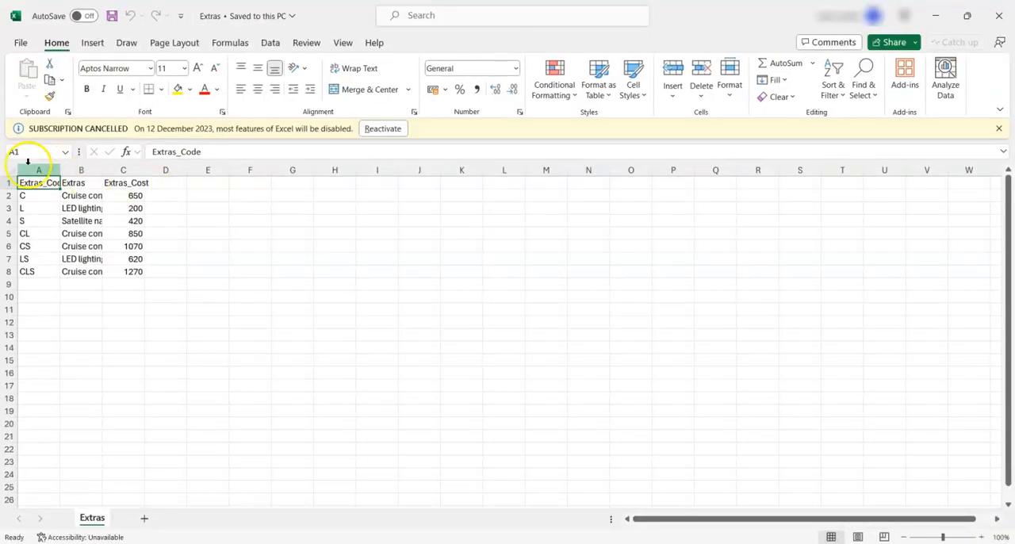
{"action": "left_click", "coordinate": [9, 169]}
{"action": "double_click", "coordinate": [65, 170]}
{"action": "left_click", "coordinate": [444, 283]}
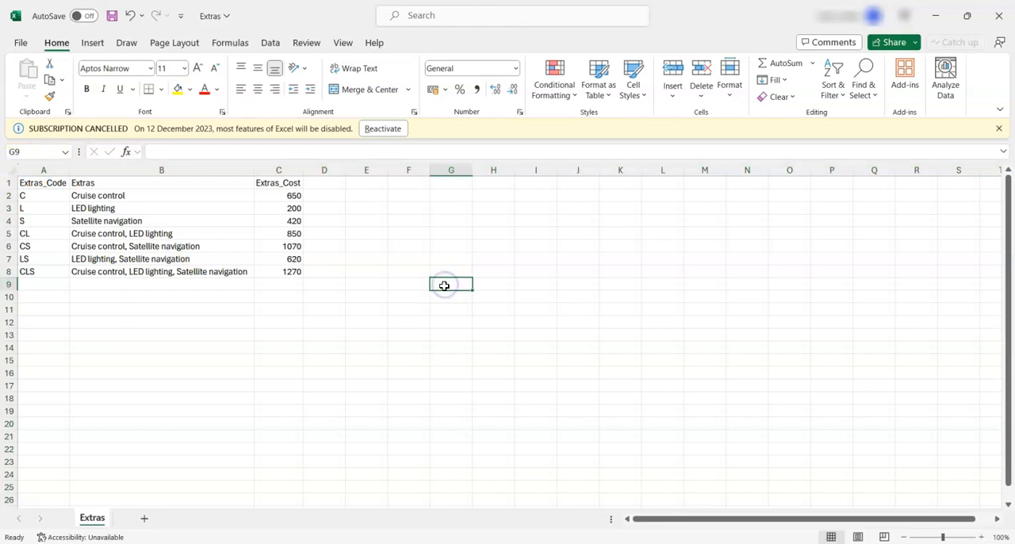
Compare the Extras import preview in Access with the Excel sheet, examining the comma-containing Extras entries such as cell B5
{"action": "left_click", "coordinate": [569, 543]}
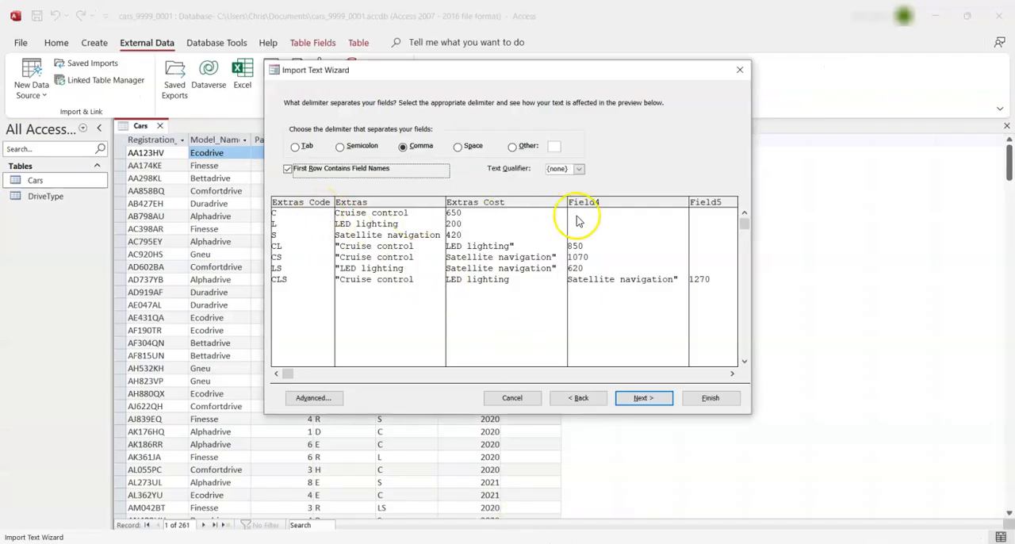
{"action": "left_click", "coordinate": [539, 542]}
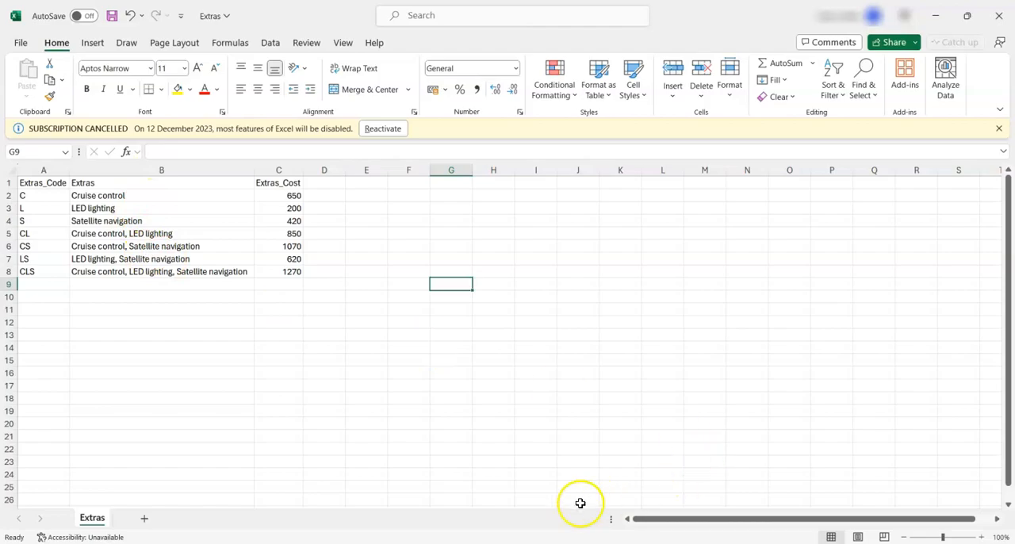
{"action": "left_click", "coordinate": [583, 543]}
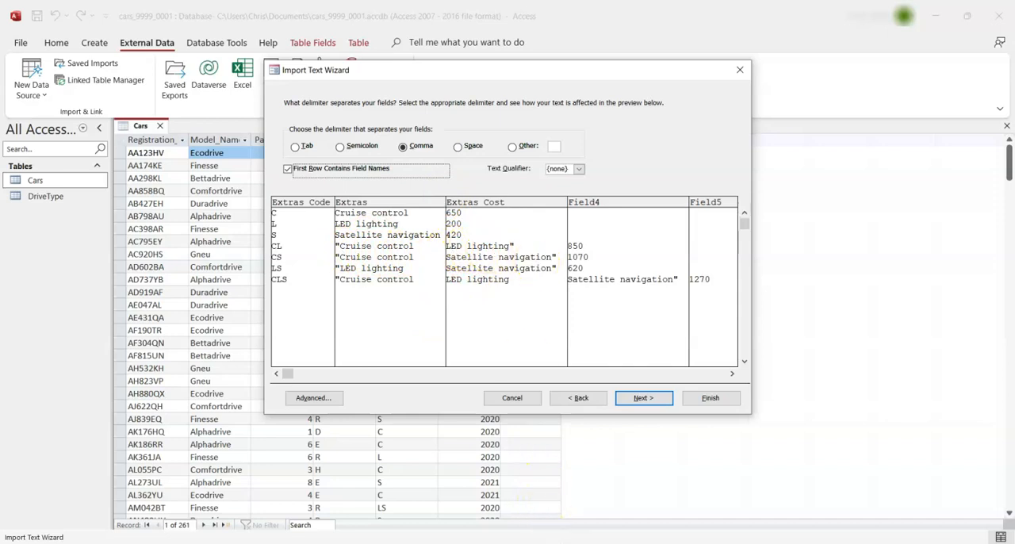
{"action": "left_click", "coordinate": [551, 542]}
{"action": "left_click", "coordinate": [184, 248]}
{"action": "double_click", "coordinate": [131, 233]}
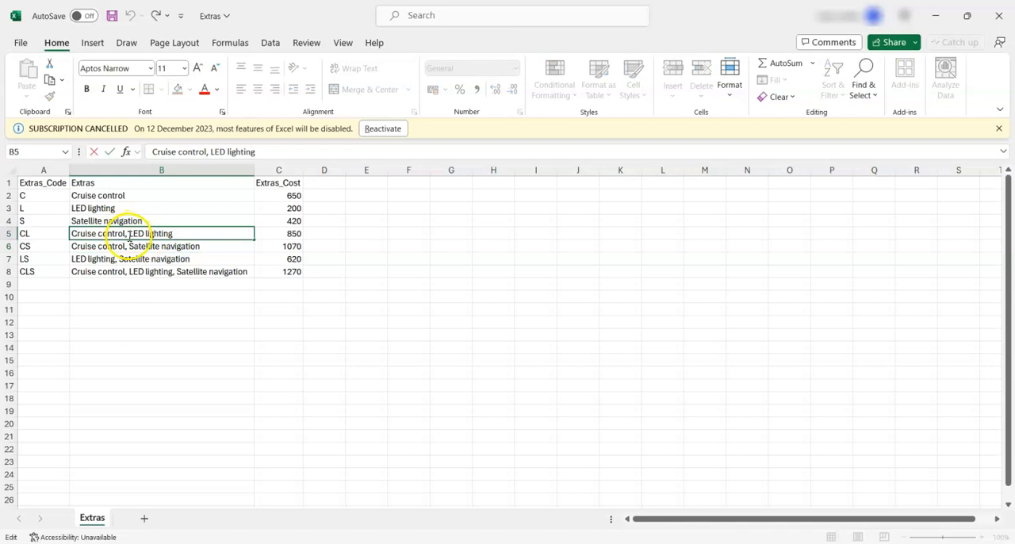
{"action": "left_click", "coordinate": [267, 289]}
{"action": "left_click", "coordinate": [522, 542]}
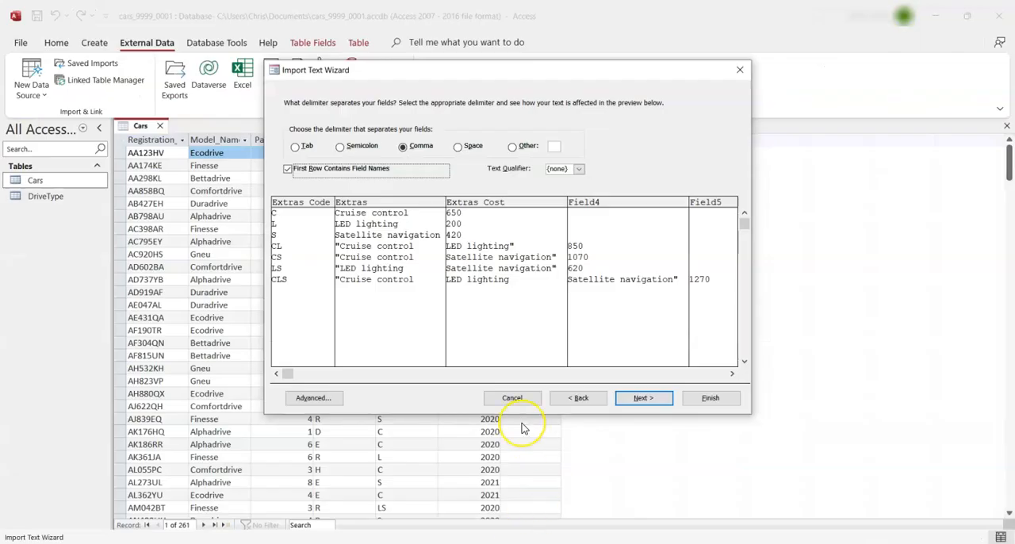
Finish importing the Extras file into the Extras table with Extras_Code as the primary key, without saving the import steps
{"action": "left_click", "coordinate": [642, 399]}
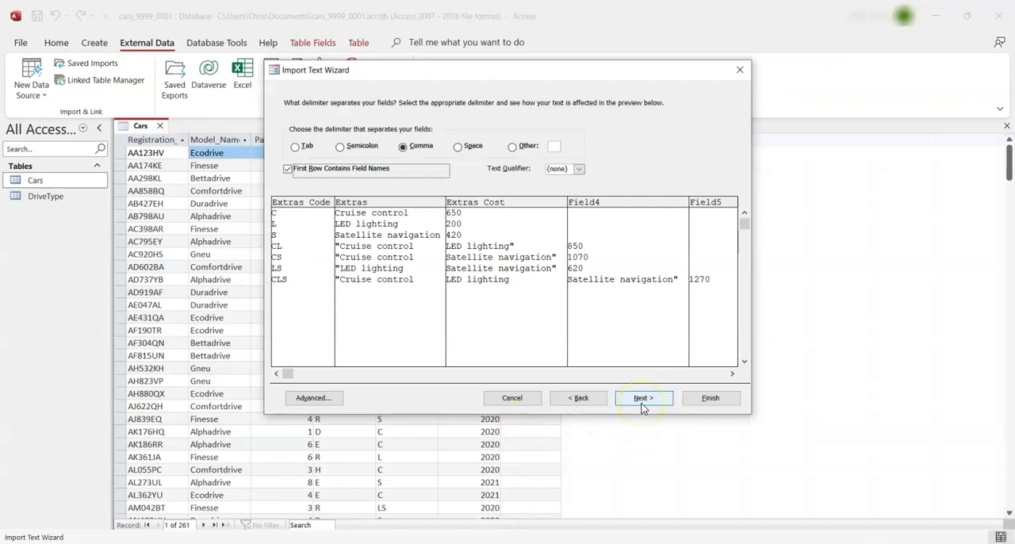
{"action": "left_click", "coordinate": [642, 401]}
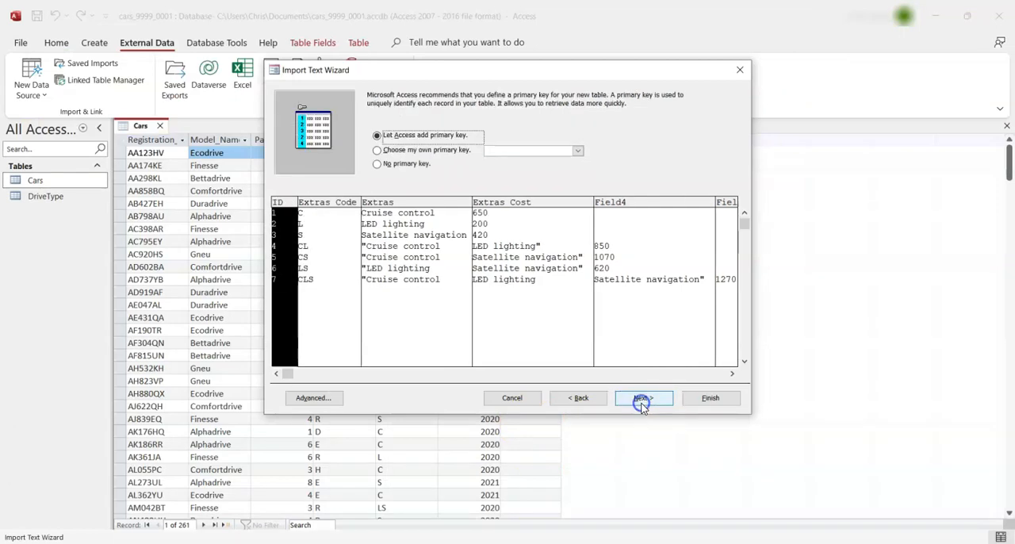
{"action": "left_click", "coordinate": [432, 151]}
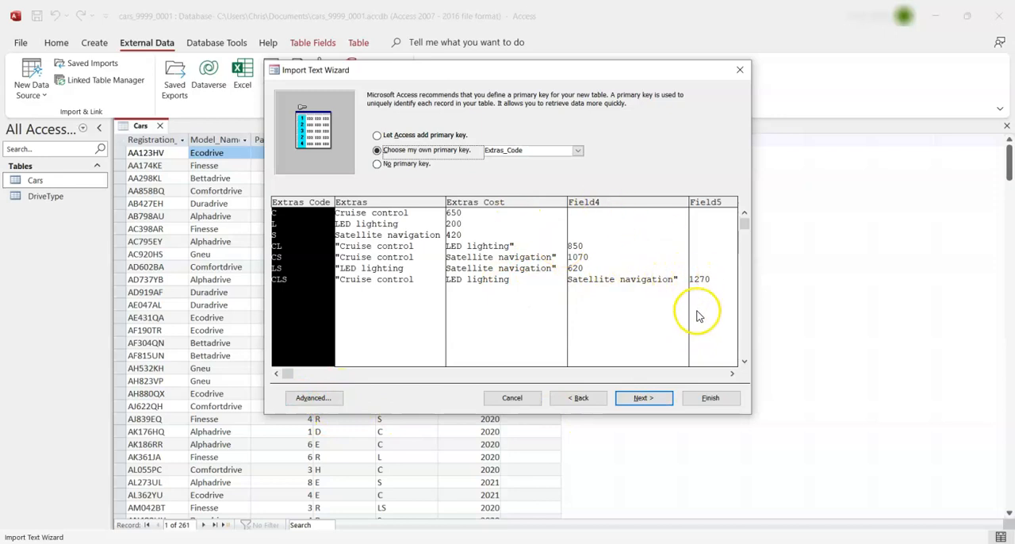
{"action": "left_click", "coordinate": [644, 398]}
{"action": "left_click", "coordinate": [700, 403]}
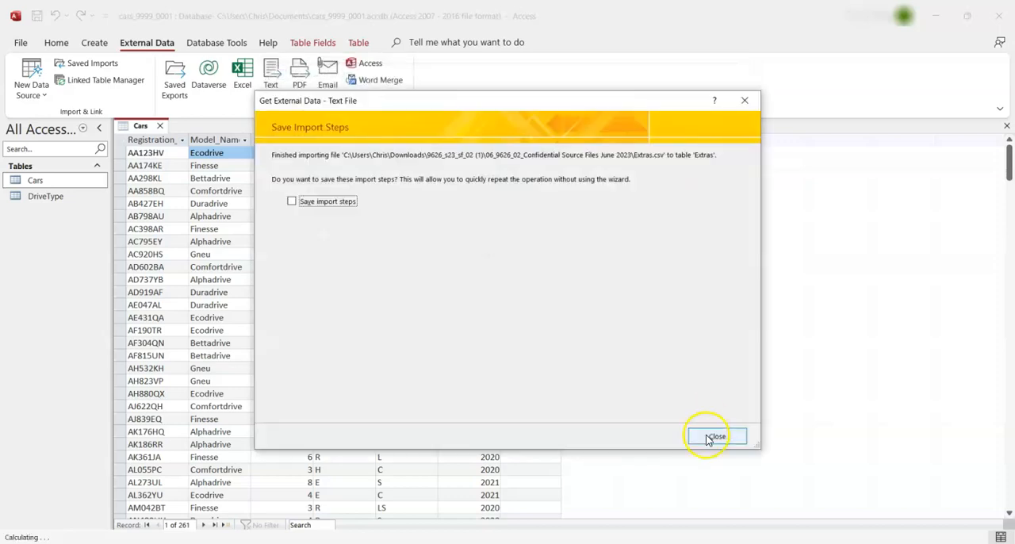
{"action": "left_click", "coordinate": [714, 437]}
Open the imported Extras table in Access and fit all its columns to their contents
{"action": "double_click", "coordinate": [36, 211]}
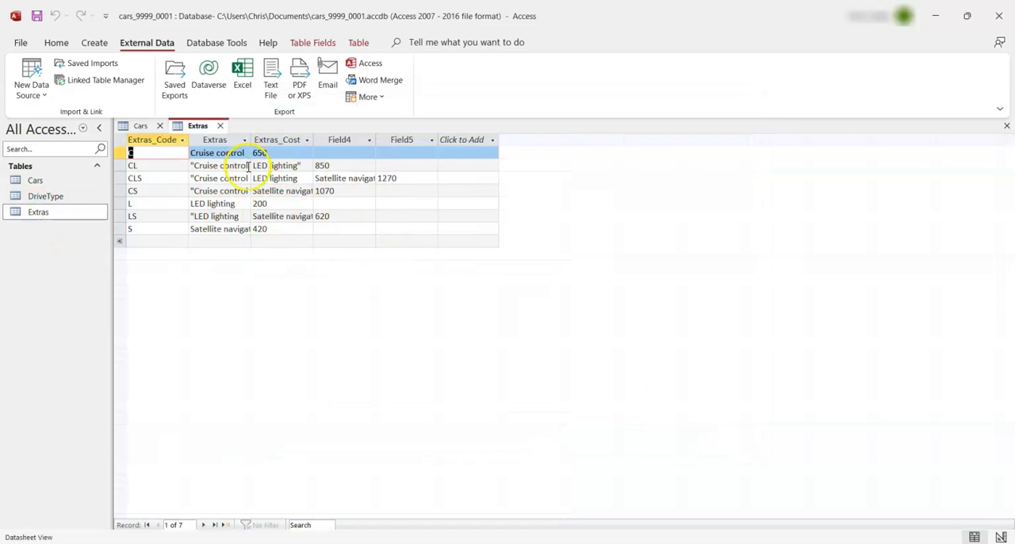
{"action": "left_click", "coordinate": [118, 142]}
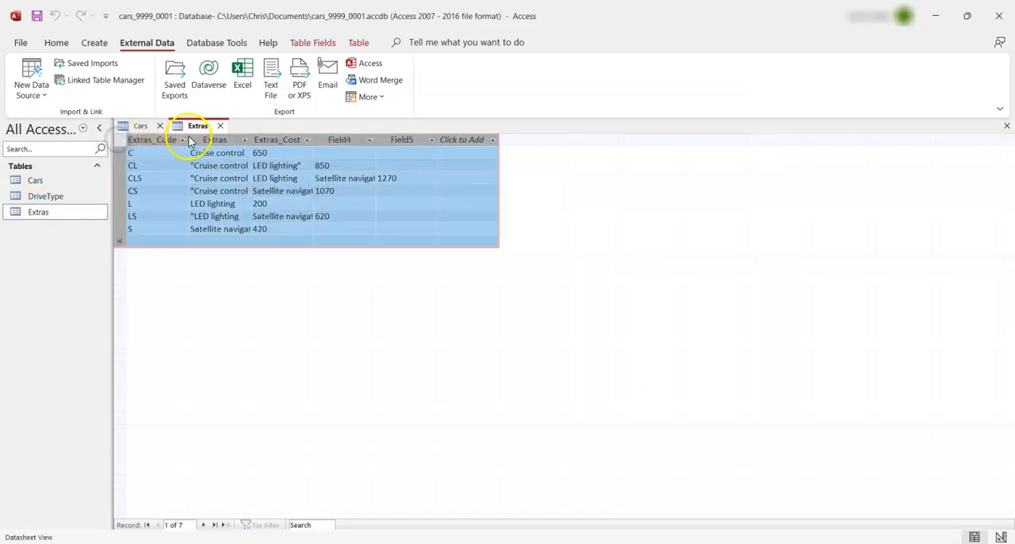
{"action": "double_click", "coordinate": [188, 139]}
{"action": "left_click", "coordinate": [430, 217]}
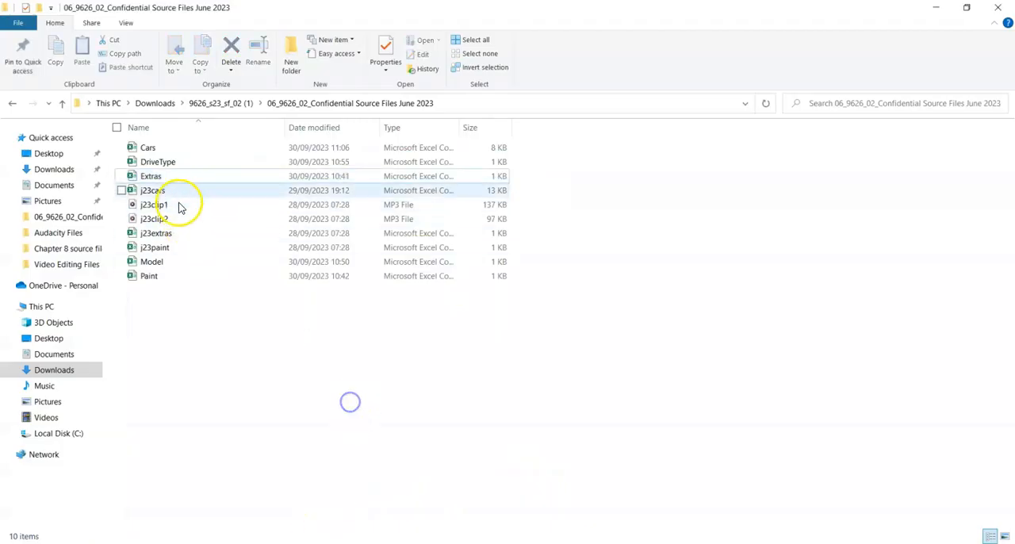
Open the source Extras file in Excel, fit columns A and B to their contents, and review the Extras entries
{"action": "double_click", "coordinate": [179, 176]}
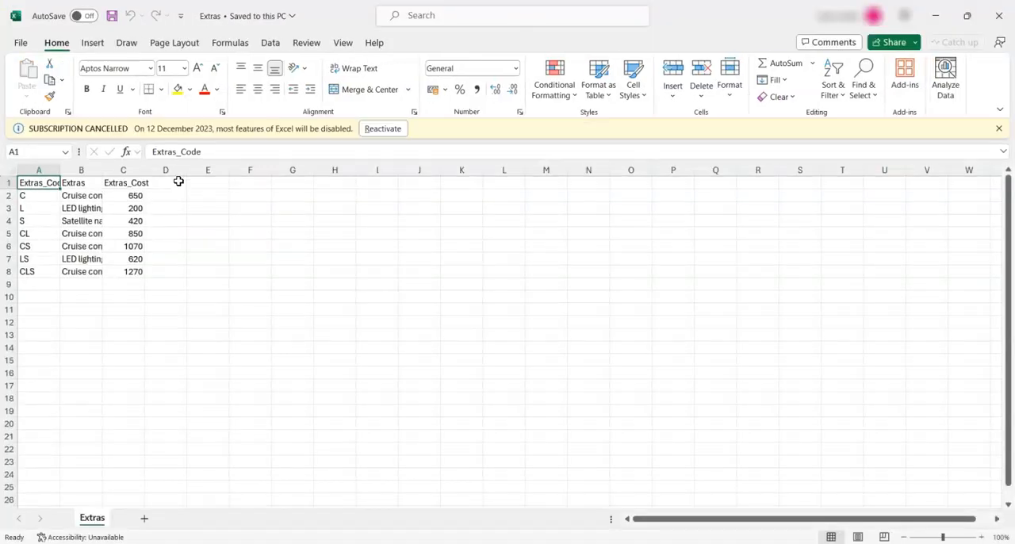
{"action": "double_click", "coordinate": [59, 167]}
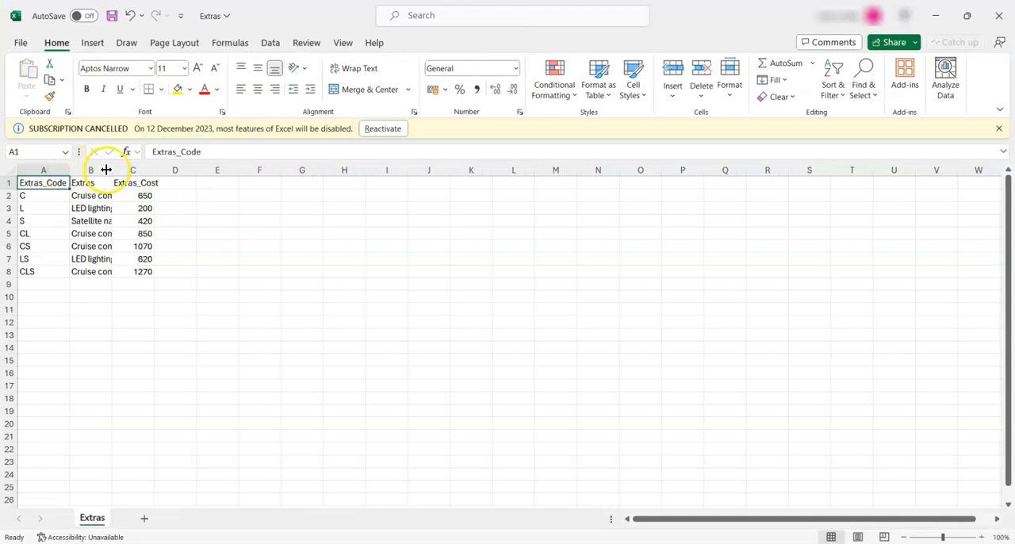
{"action": "double_click", "coordinate": [111, 167]}
{"action": "left_click", "coordinate": [265, 266]}
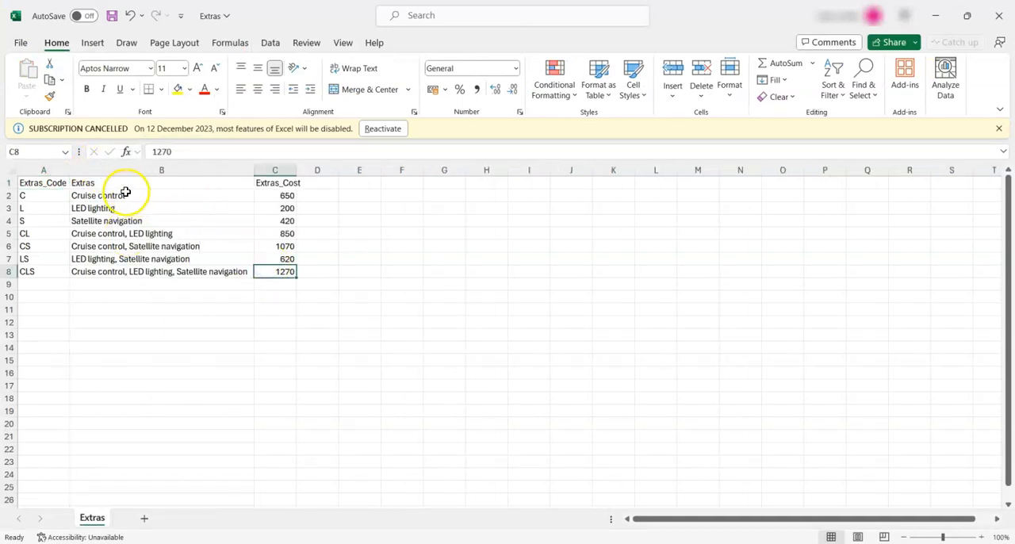
{"action": "left_click_drag", "start_coordinate": [136, 195], "coordinate": [145, 271]}
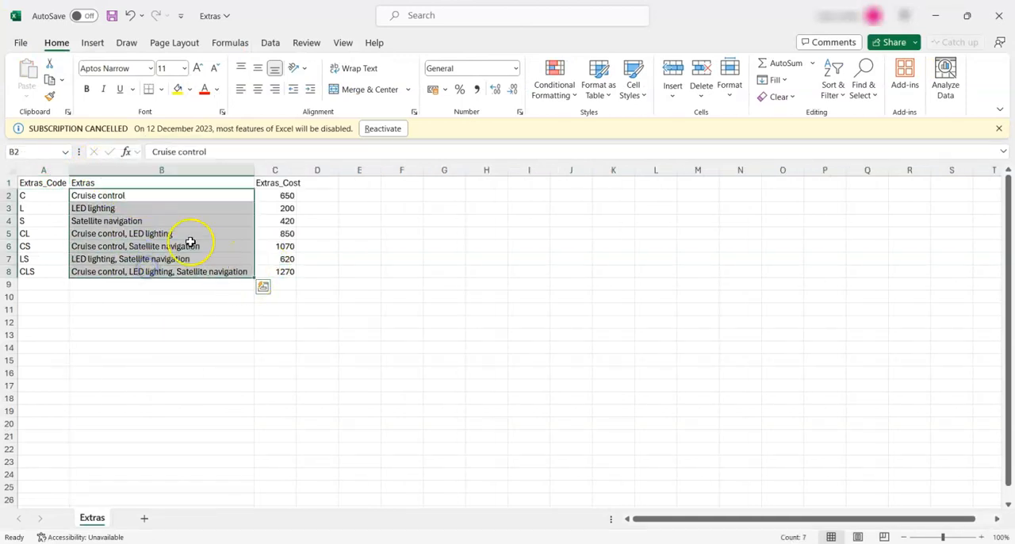
Replace the CL record's Extras value in Access with "Cruise control, LED lighting" copied from Excel, and fit the Extras column to its contents
{"action": "left_click", "coordinate": [131, 234]}
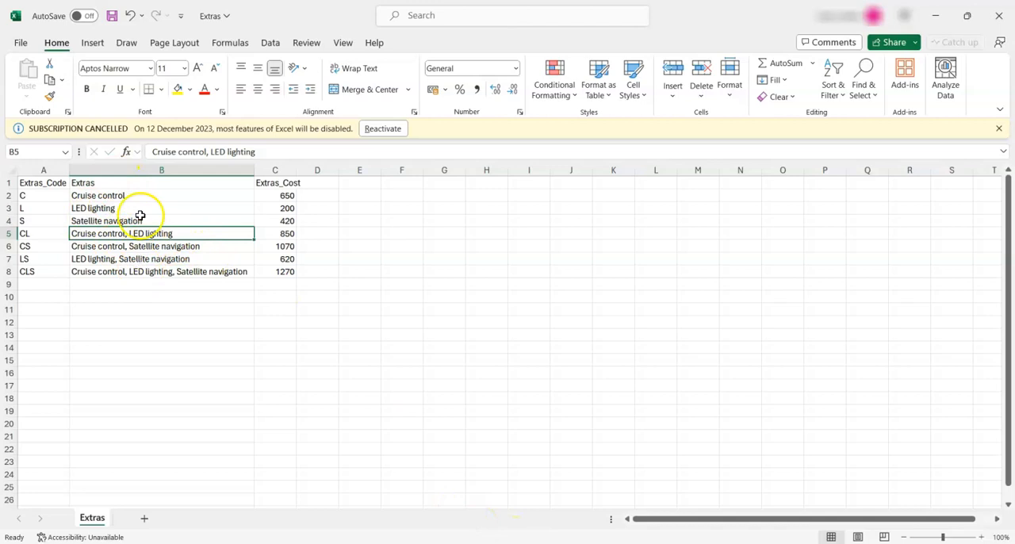
{"action": "double_click", "coordinate": [176, 233]}
{"action": "left_click_drag", "start_coordinate": [176, 233], "coordinate": [67, 232]}
{"action": "left_click", "coordinate": [157, 283]}
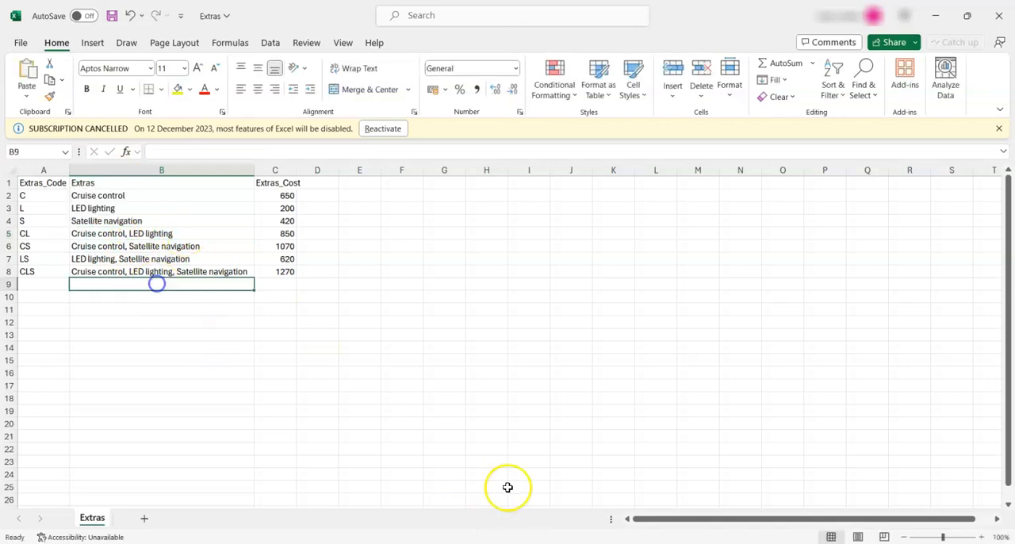
{"action": "left_click", "coordinate": [516, 542]}
{"action": "left_click", "coordinate": [286, 253]}
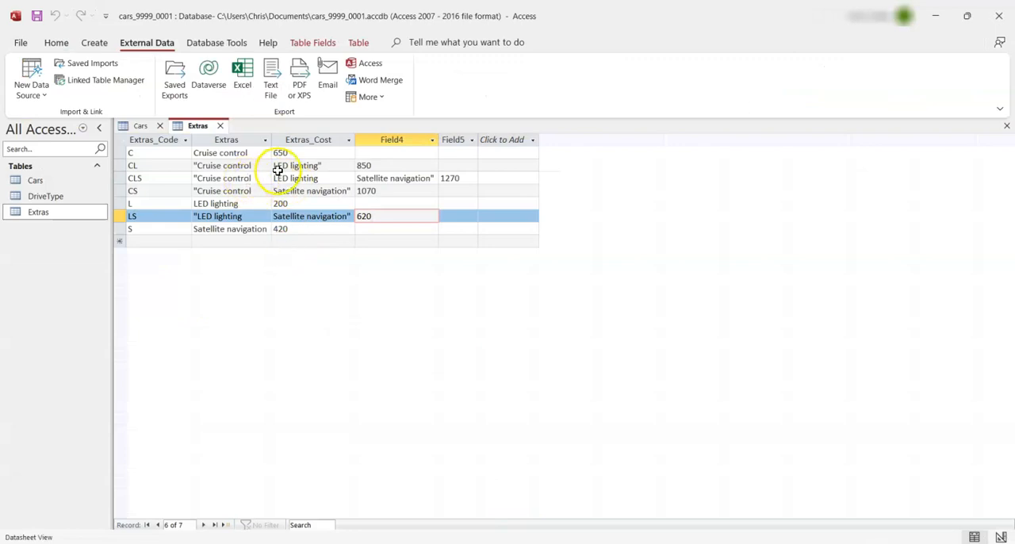
{"action": "left_click_drag", "start_coordinate": [258, 167], "coordinate": [193, 165]}
{"action": "key", "text": "ctrl+v"}
{"action": "left_click", "coordinate": [270, 141]}
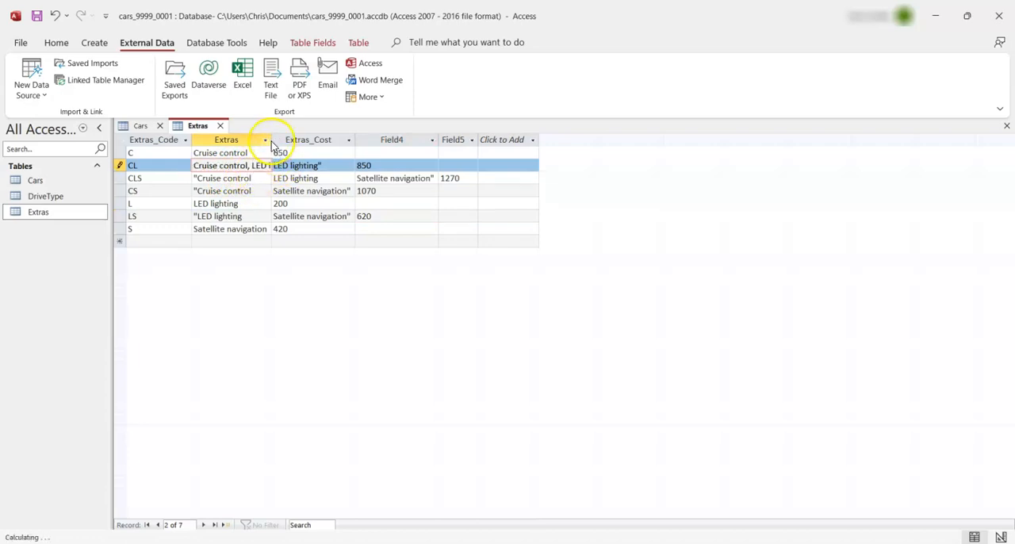
{"action": "double_click", "coordinate": [273, 140]}
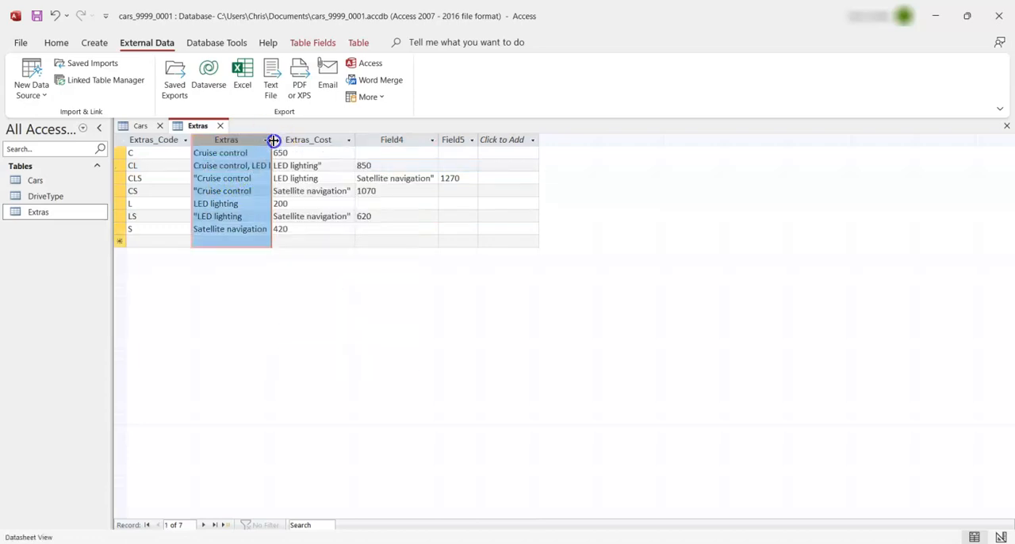
Clear the stray LED lighting text from the CL record's Extras_Cost and move 850 there from Field4
{"action": "left_click", "coordinate": [339, 170]}
{"action": "left_click", "coordinate": [296, 164]}
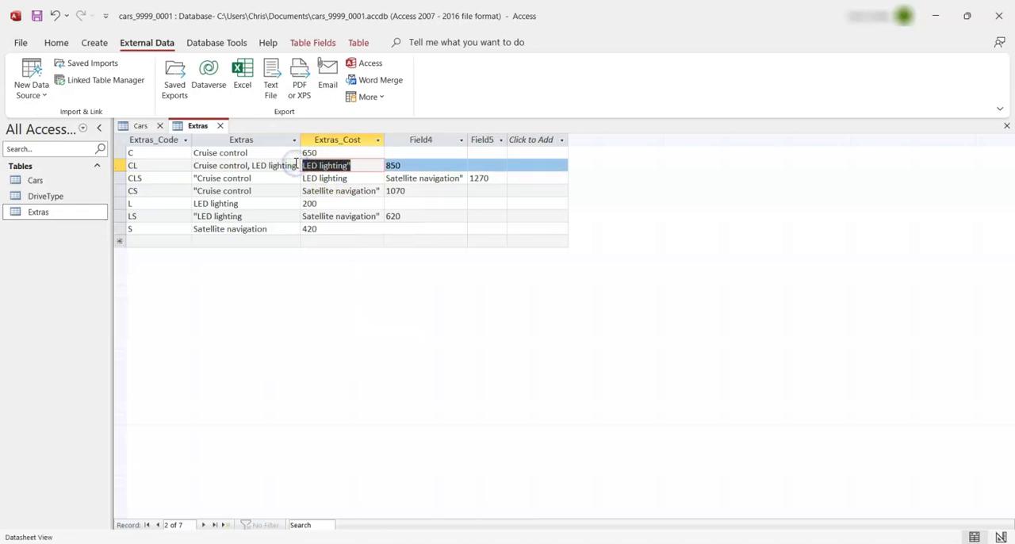
{"action": "key", "text": "ctrl+x"}
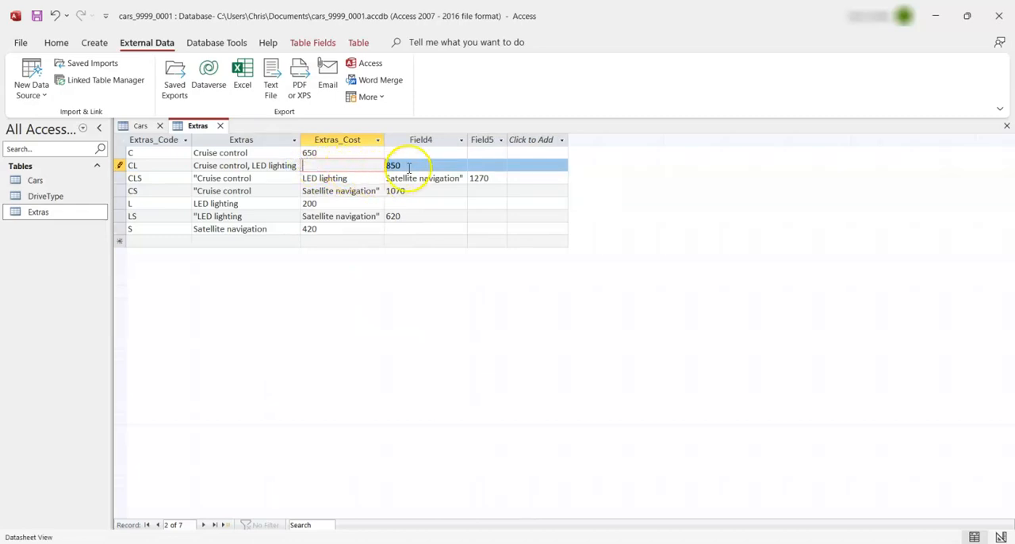
{"action": "double_click", "coordinate": [405, 165]}
{"action": "left_click", "coordinate": [367, 168]}
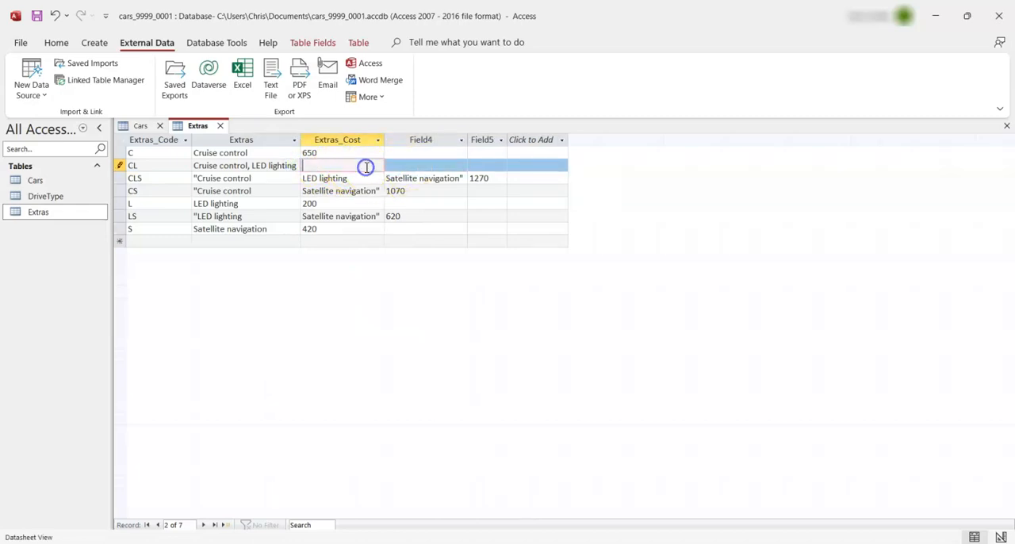
{"action": "left_click", "coordinate": [412, 166]}
Replace the CLS record's Extras value in Access with "Cruise control, LED lighting, Satellite navigation" copied from Excel cell B8
{"action": "left_click", "coordinate": [276, 178]}
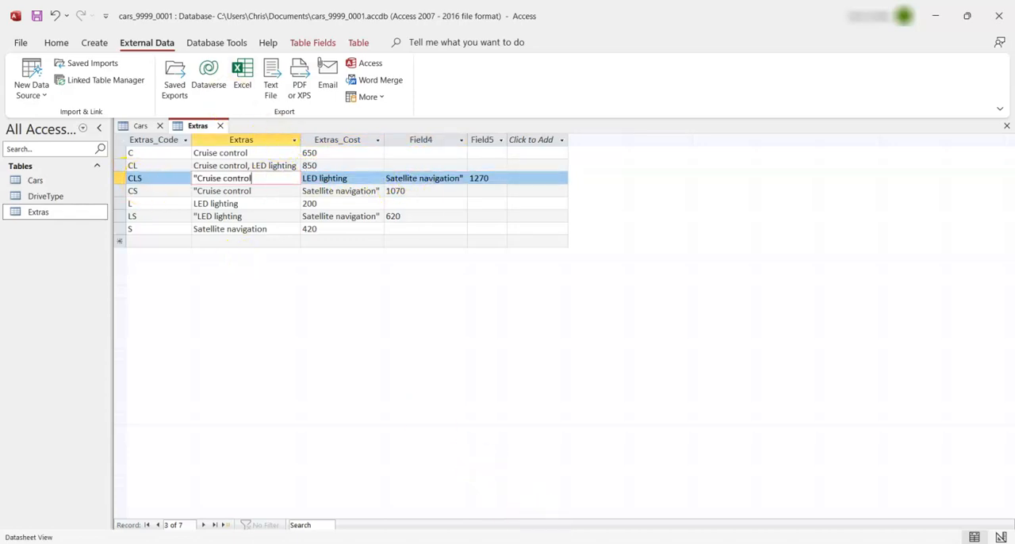
{"action": "key", "text": "alt+Tab"}
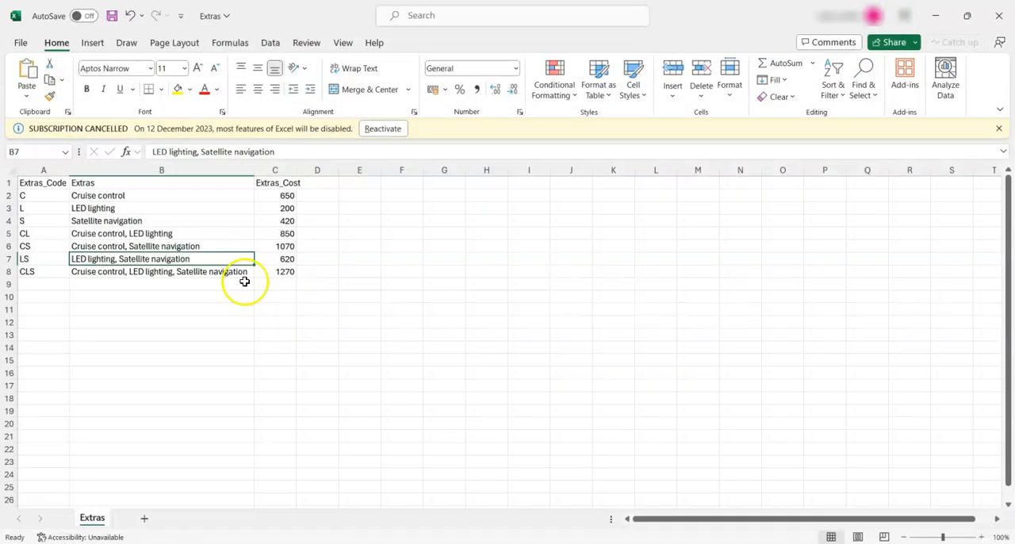
{"action": "left_click", "coordinate": [124, 275]}
{"action": "double_click", "coordinate": [175, 272]}
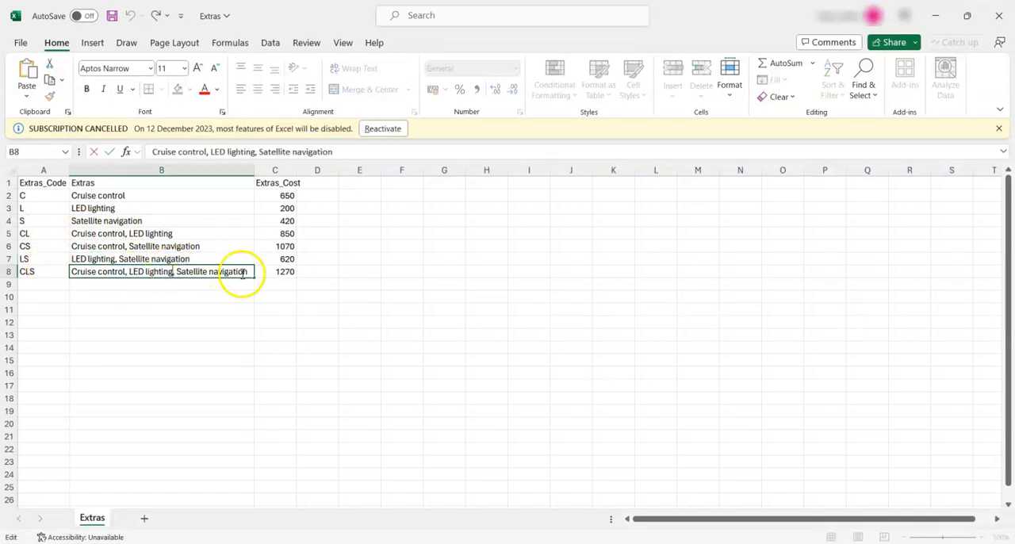
{"action": "left_click_drag", "start_coordinate": [245, 271], "coordinate": [72, 261]}
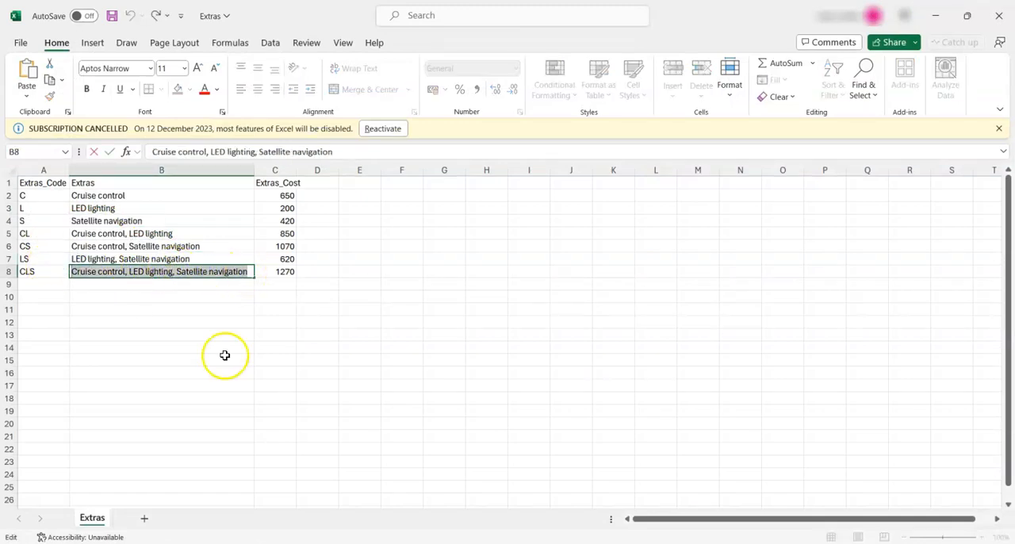
{"action": "left_click", "coordinate": [278, 365]}
{"action": "key", "text": "alt+Tab"}
{"action": "left_click", "coordinate": [222, 215]}
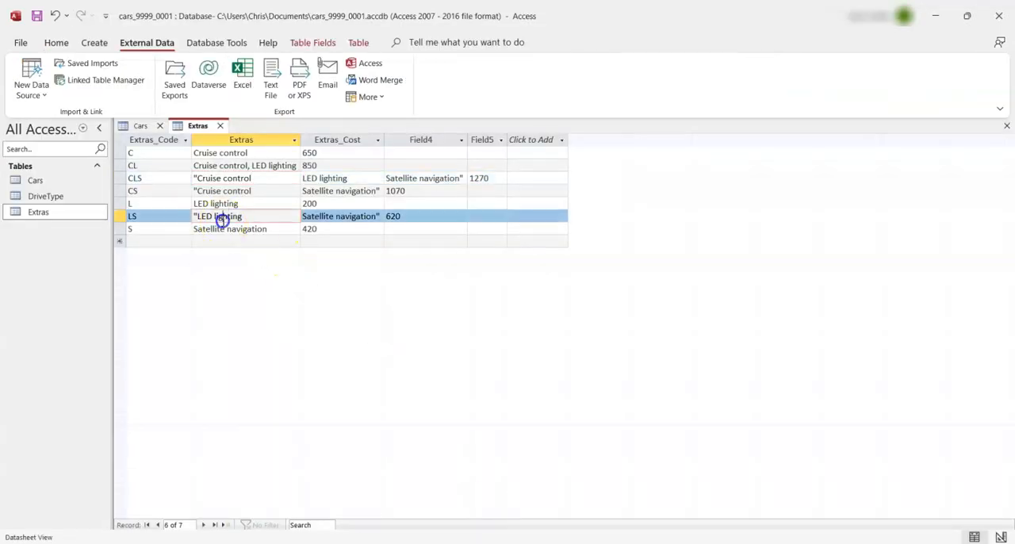
{"action": "left_click_drag", "start_coordinate": [257, 178], "coordinate": [179, 179]}
{"action": "key", "text": "ctrl+v"}
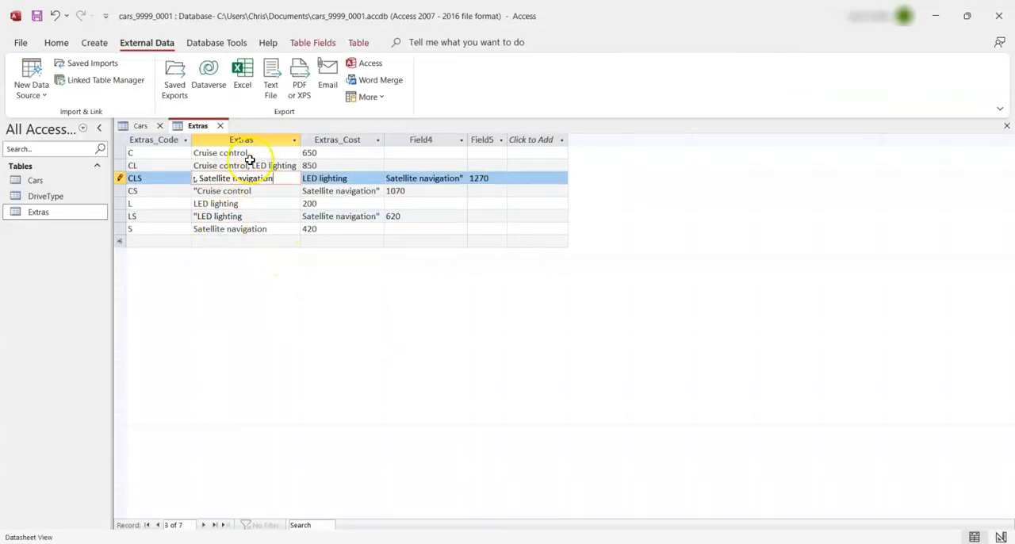
Clear the leftover text from the CLS record's Extras_Cost and Field4, and move 1270 from Field5 into Extras_Cost
{"action": "left_click_drag", "start_coordinate": [356, 178], "coordinate": [303, 183]}
{"action": "key", "text": "BackSpace"}
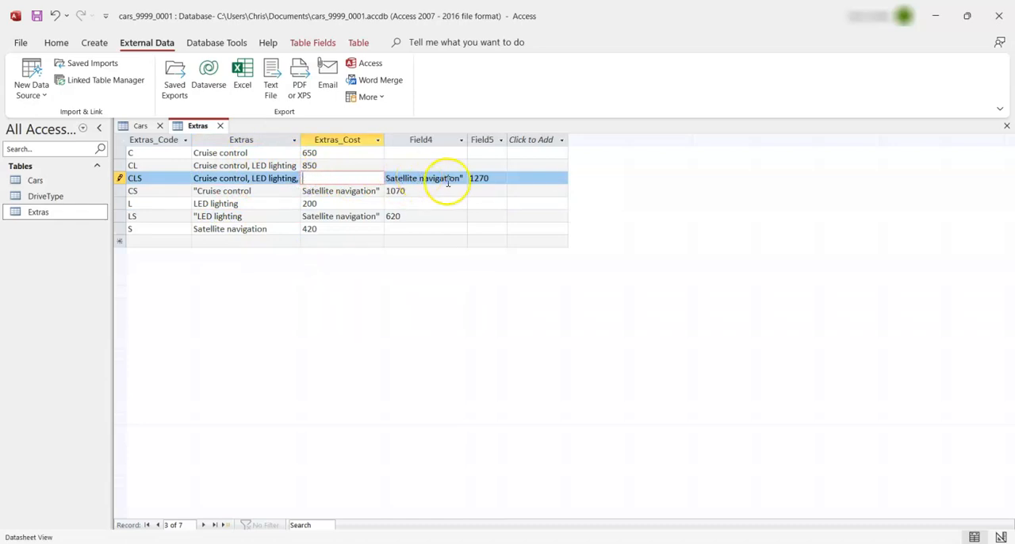
{"action": "double_click", "coordinate": [448, 179]}
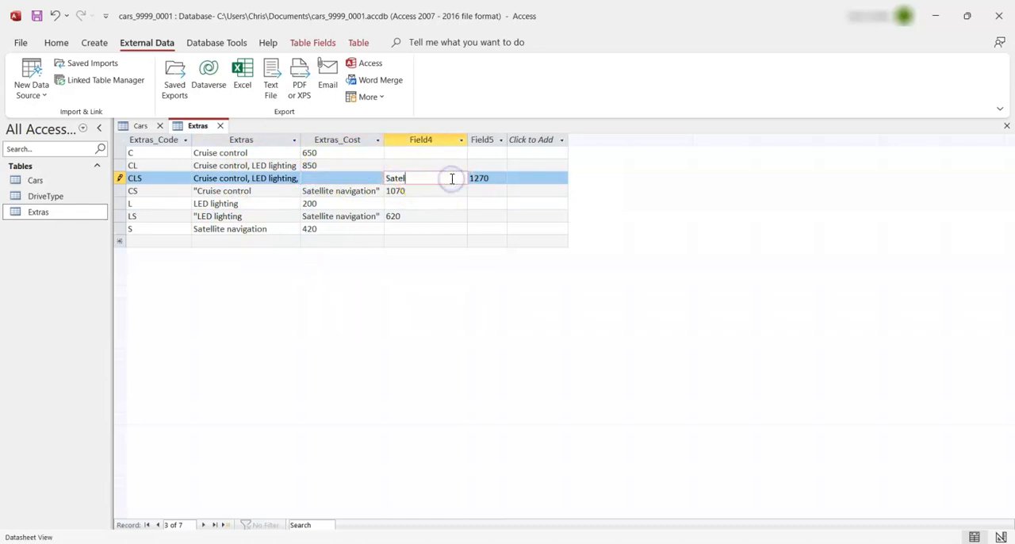
{"action": "left_click", "coordinate": [466, 180]}
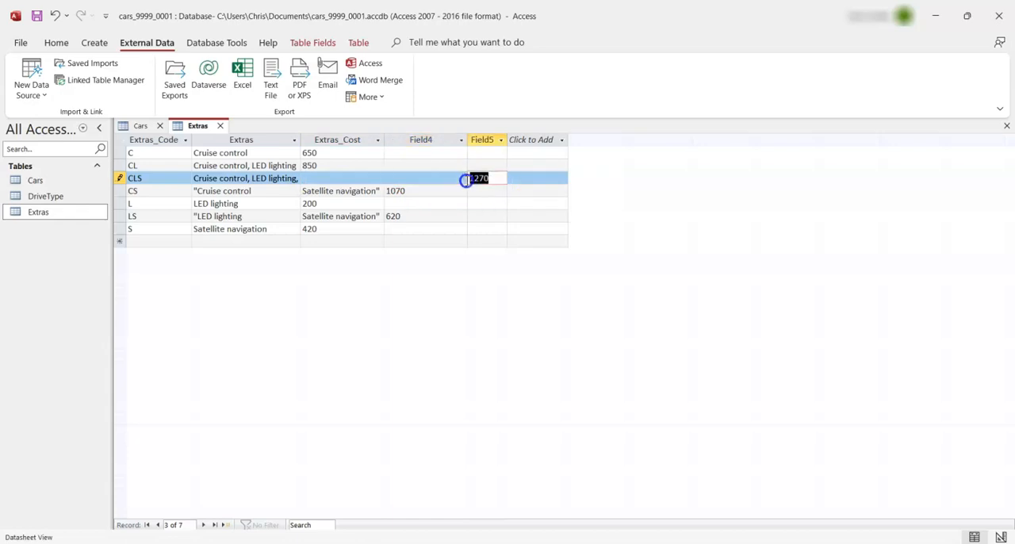
{"action": "left_click", "coordinate": [325, 180]}
{"action": "key", "text": "ctrl+v"}
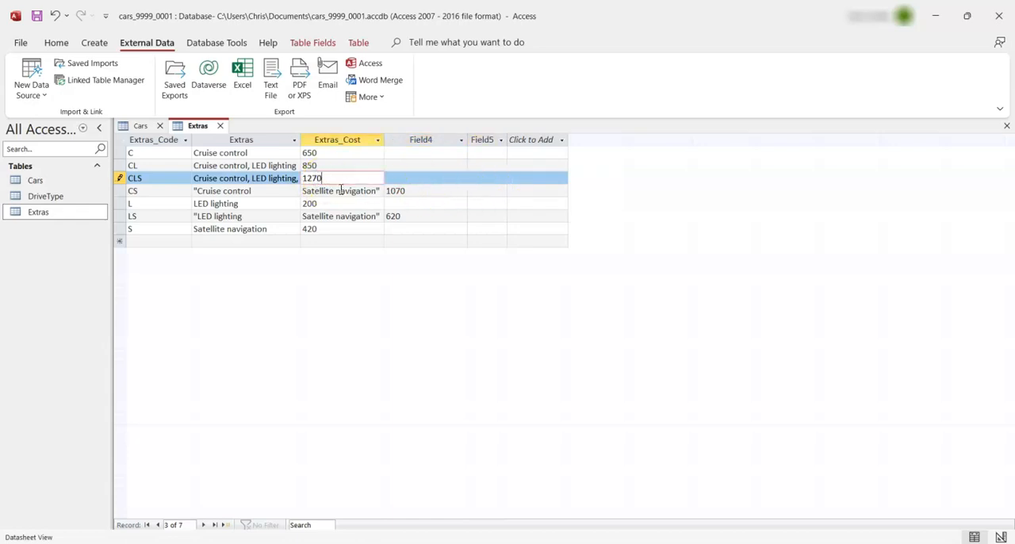
Replace the CS record's Extras value in Access with "Cruise control, Satellite navigation" copied from Excel cell B6
{"action": "left_click", "coordinate": [341, 190]}
{"action": "key", "text": "alt+Tab"}
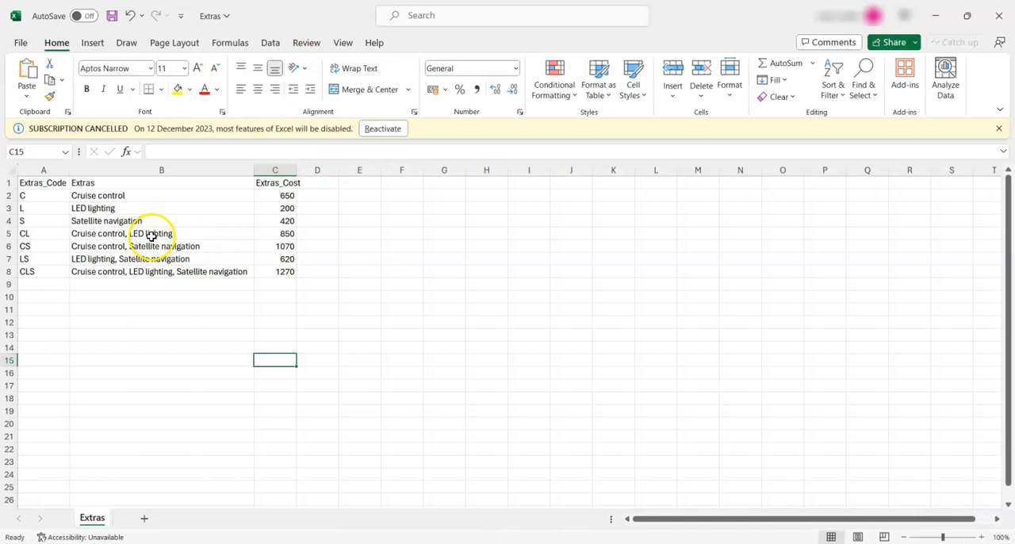
{"action": "left_click", "coordinate": [151, 244]}
{"action": "double_click", "coordinate": [199, 244]}
{"action": "left_click_drag", "start_coordinate": [199, 244], "coordinate": [63, 246]}
{"action": "key", "text": "ctrl+c"}
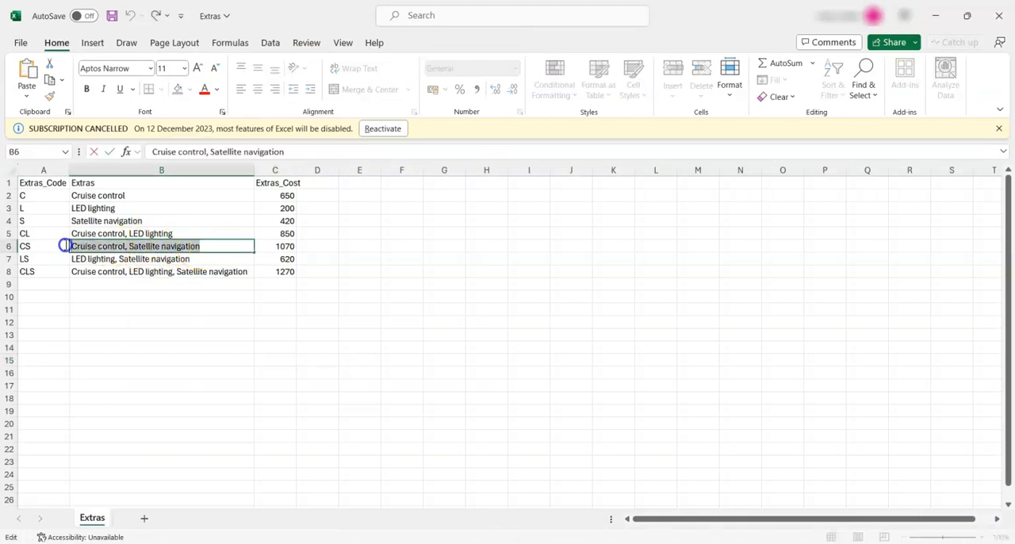
{"action": "left_click", "coordinate": [213, 315]}
{"action": "key", "text": "alt+Tab"}
{"action": "left_click", "coordinate": [267, 196]}
{"action": "left_click_drag", "start_coordinate": [263, 190], "coordinate": [179, 190]}
{"action": "key", "text": "ctrl+v"}
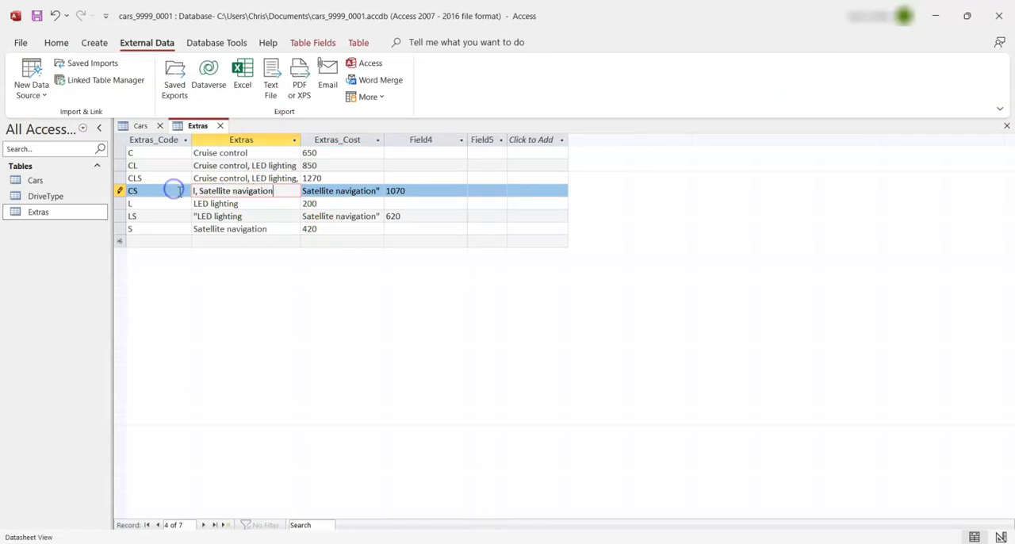
Clear the stray Satellite navigation text from the CS record's Extras_Cost and move 1070 there from Field4
{"action": "double_click", "coordinate": [325, 190]}
{"action": "key", "text": "ctrl+x"}
{"action": "key", "text": "Delete"}
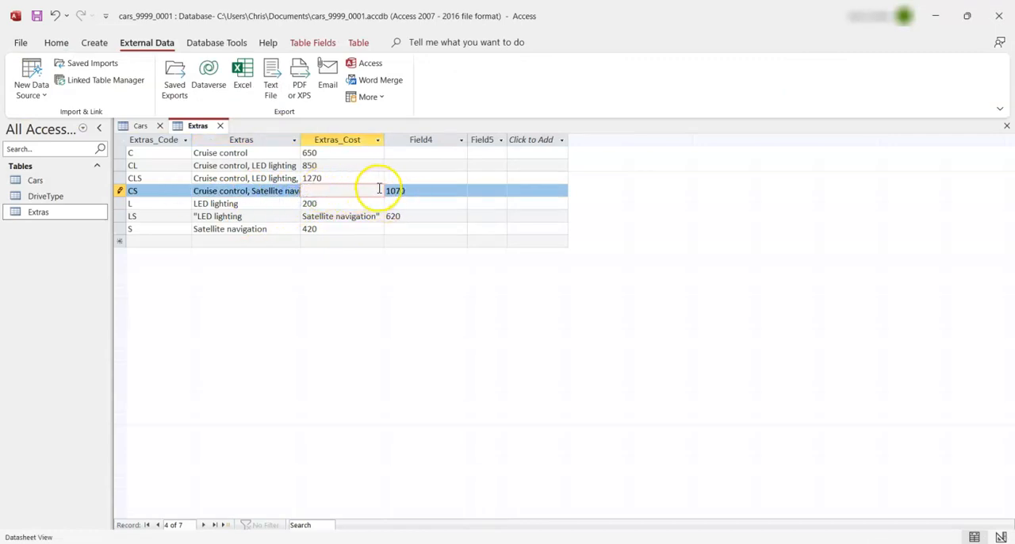
{"action": "left_click", "coordinate": [405, 190]}
{"action": "left_click", "coordinate": [363, 191]}
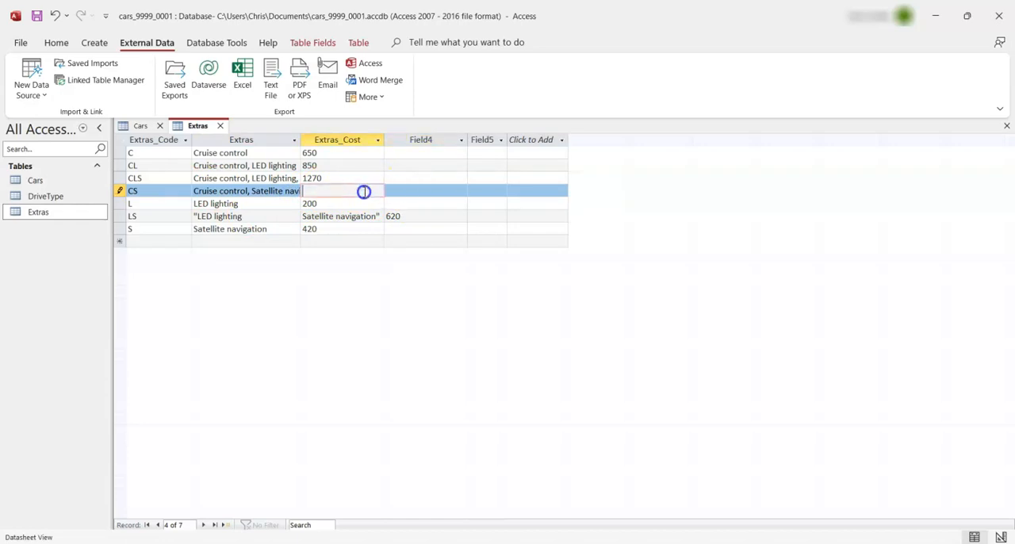
{"action": "left_click", "coordinate": [339, 203]}
{"action": "left_click", "coordinate": [267, 203]}
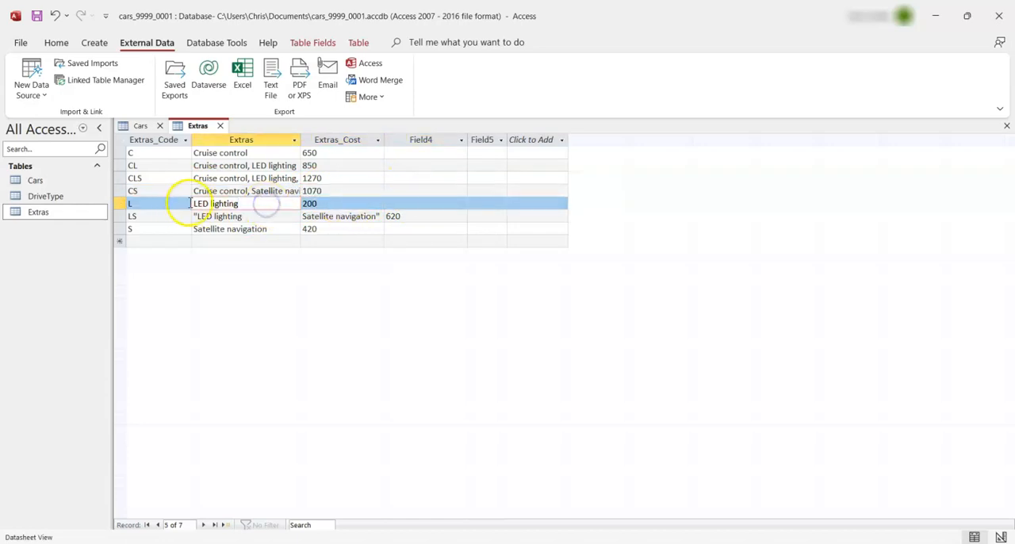
Replace the LS record's Extras value in Access with "LED lighting, Satellite navigation" copied from Excel cell B7
{"action": "left_click", "coordinate": [151, 216]}
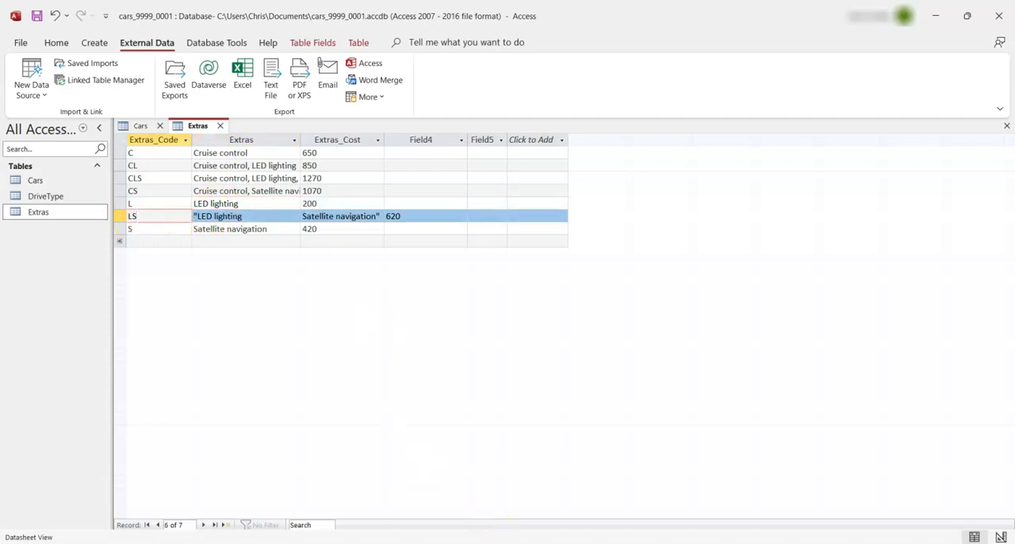
{"action": "left_click", "coordinate": [182, 282]}
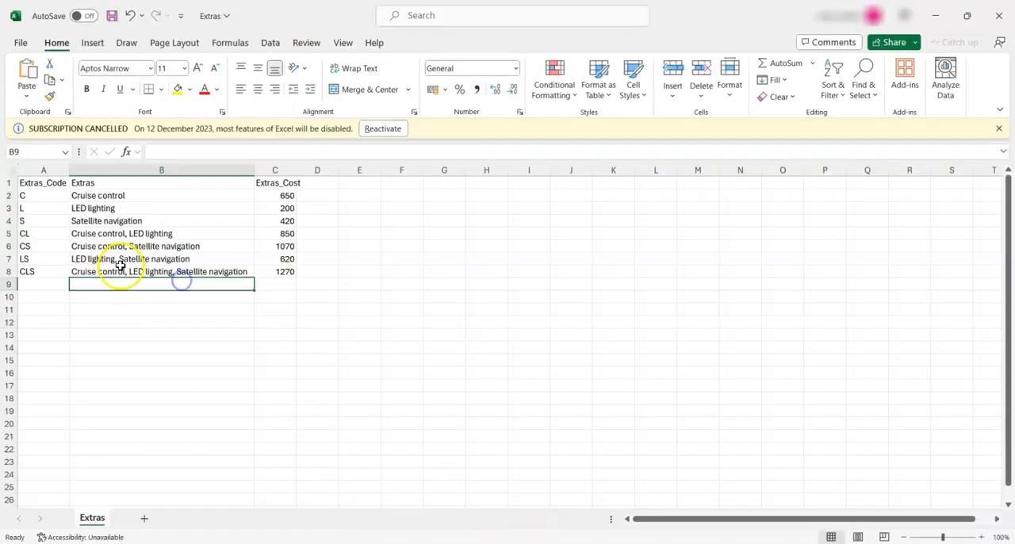
{"action": "left_click", "coordinate": [127, 271]}
{"action": "left_click", "coordinate": [173, 258]}
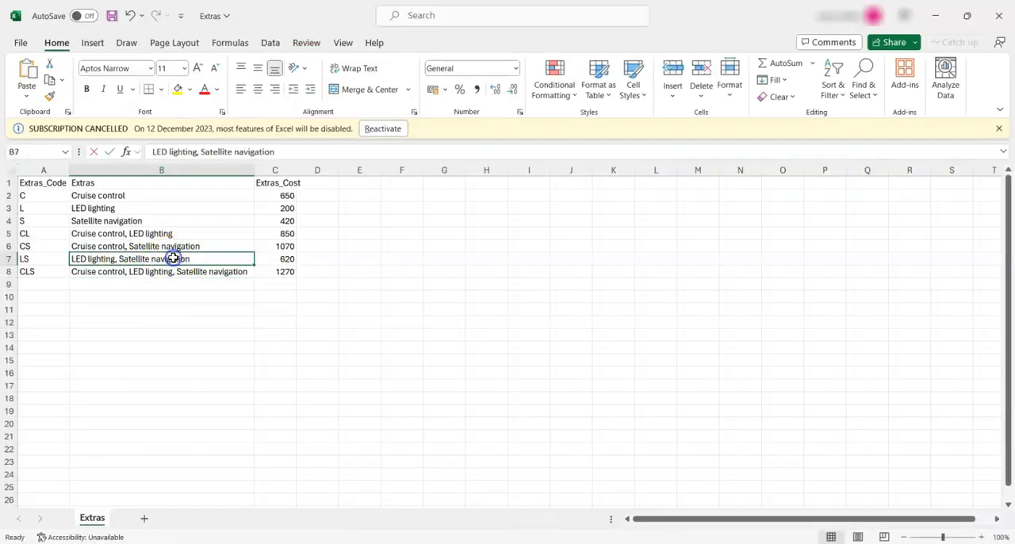
{"action": "double_click", "coordinate": [173, 258]}
{"action": "left_click_drag", "start_coordinate": [173, 258], "coordinate": [50, 256]}
{"action": "key", "text": "BackSpace"}
{"action": "key", "text": "ctrl+z"}
{"action": "left_click", "coordinate": [363, 360]}
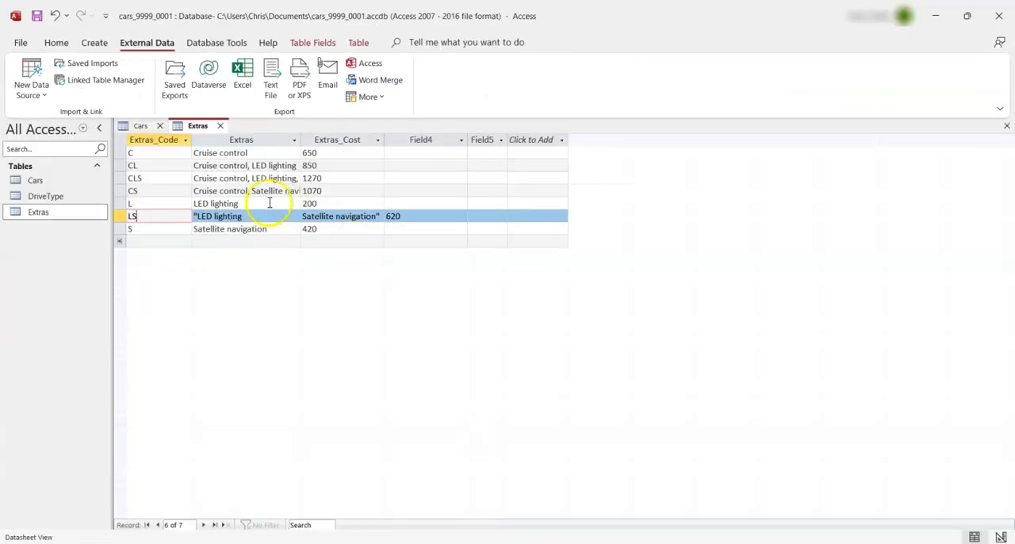
{"action": "left_click", "coordinate": [269, 203]}
{"action": "left_click_drag", "start_coordinate": [255, 216], "coordinate": [183, 216]}
{"action": "key", "text": "ctrl+v"}
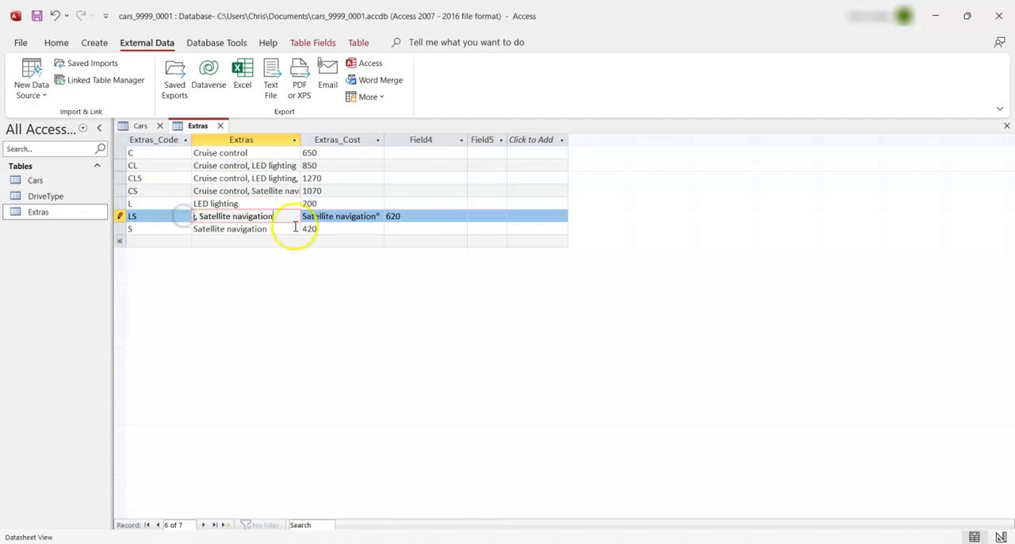
Clear the stray Satellite navigation text from the LS record's Extras_Cost and move 620 there from Field4
{"action": "left_click", "coordinate": [323, 218]}
{"action": "left_click_drag", "start_coordinate": [335, 216], "coordinate": [371, 216]}
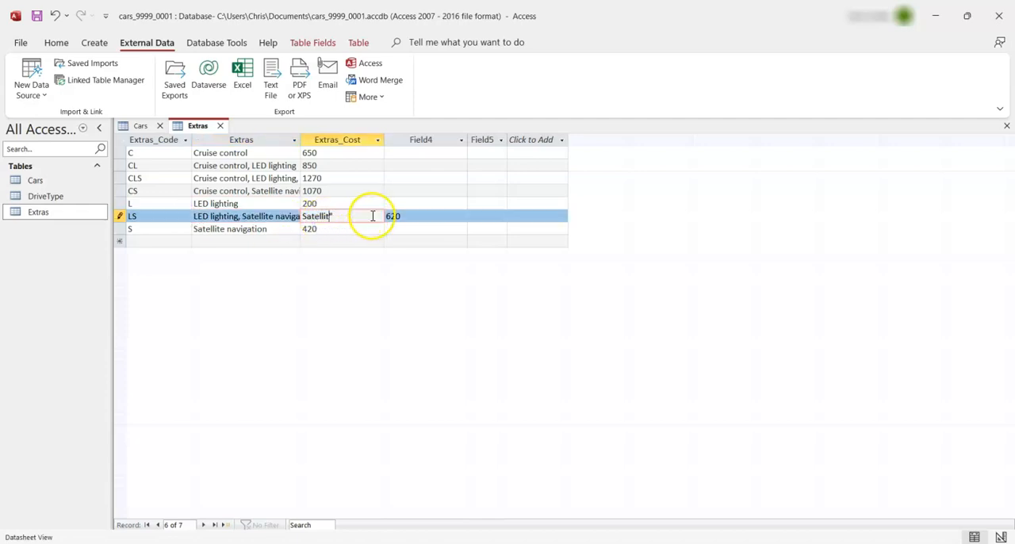
{"action": "left_click_drag", "start_coordinate": [403, 218], "coordinate": [399, 217]}
{"action": "left_click", "coordinate": [356, 220]}
{"action": "key", "text": "ctrl+v"}
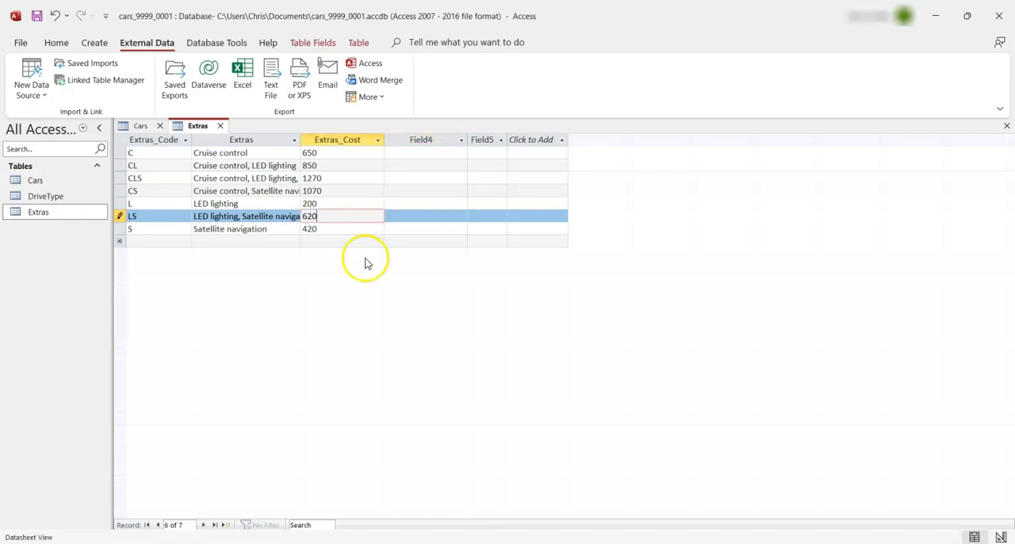
Permanently delete the empty Field4 and Field5 from the Extras table and save the table
{"action": "left_click", "coordinate": [431, 139]}
{"action": "right_click", "coordinate": [433, 139]}
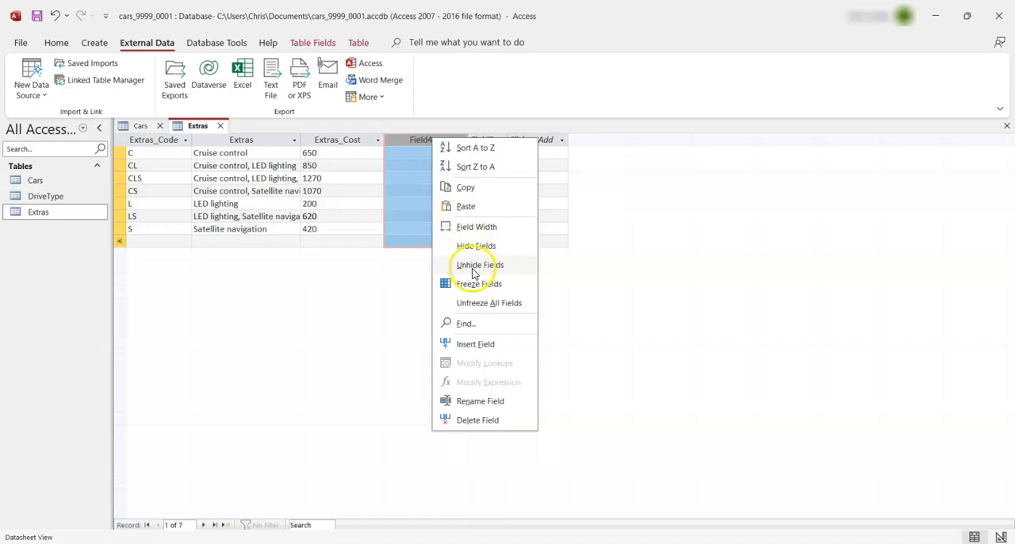
{"action": "left_click", "coordinate": [483, 421]}
{"action": "left_click", "coordinate": [546, 321]}
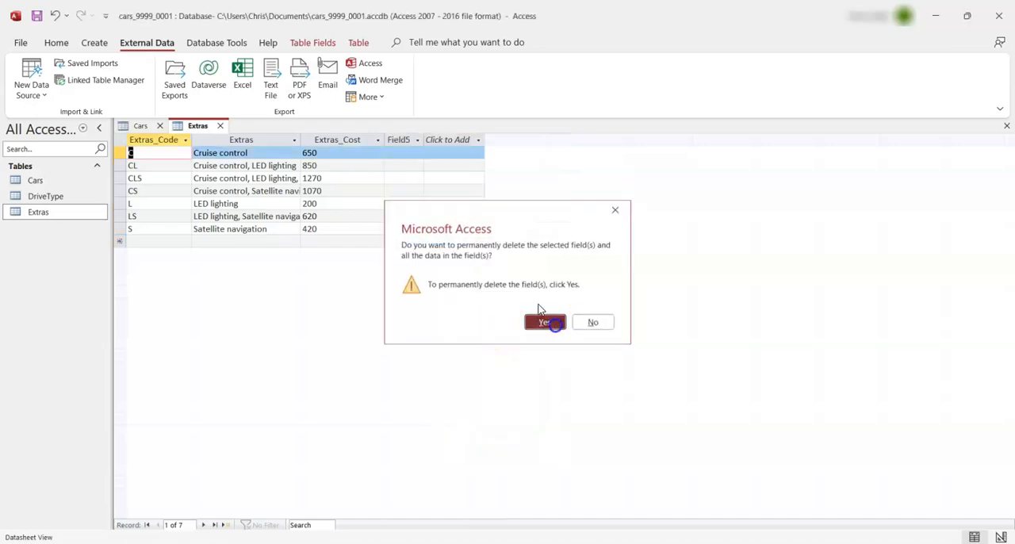
{"action": "right_click", "coordinate": [394, 139]}
{"action": "left_click", "coordinate": [449, 419]}
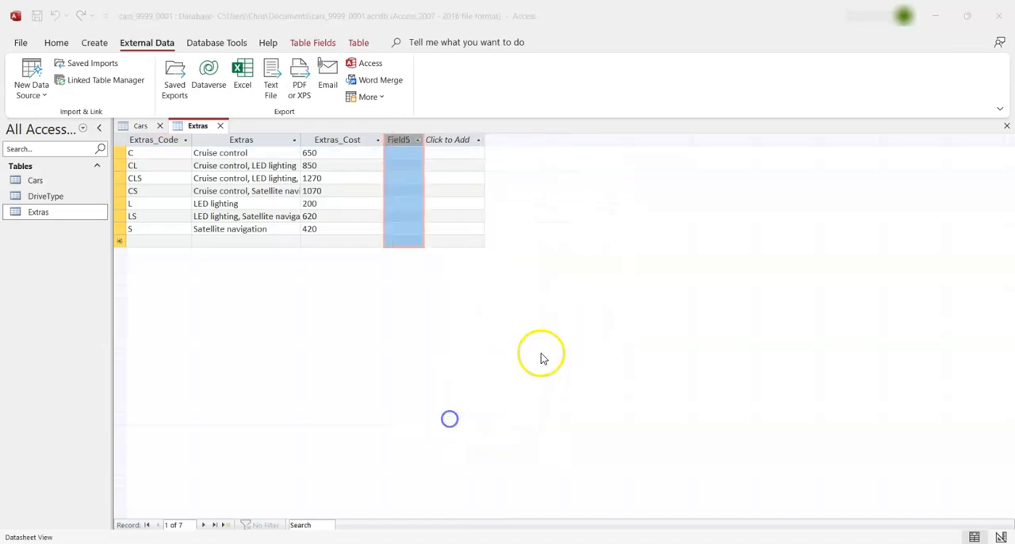
{"action": "left_click", "coordinate": [543, 322]}
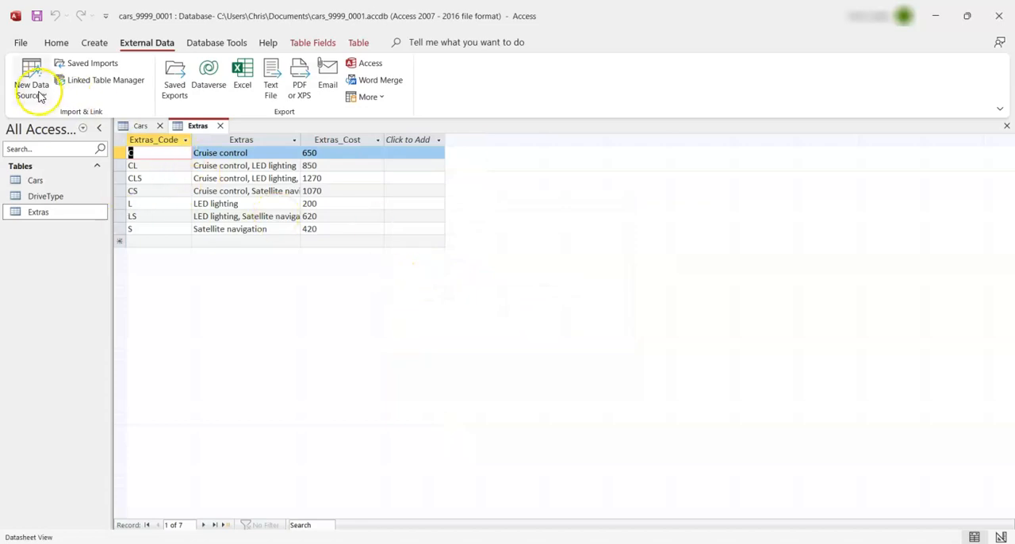
{"action": "right_click", "coordinate": [195, 128]}
{"action": "left_click", "coordinate": [205, 138]}
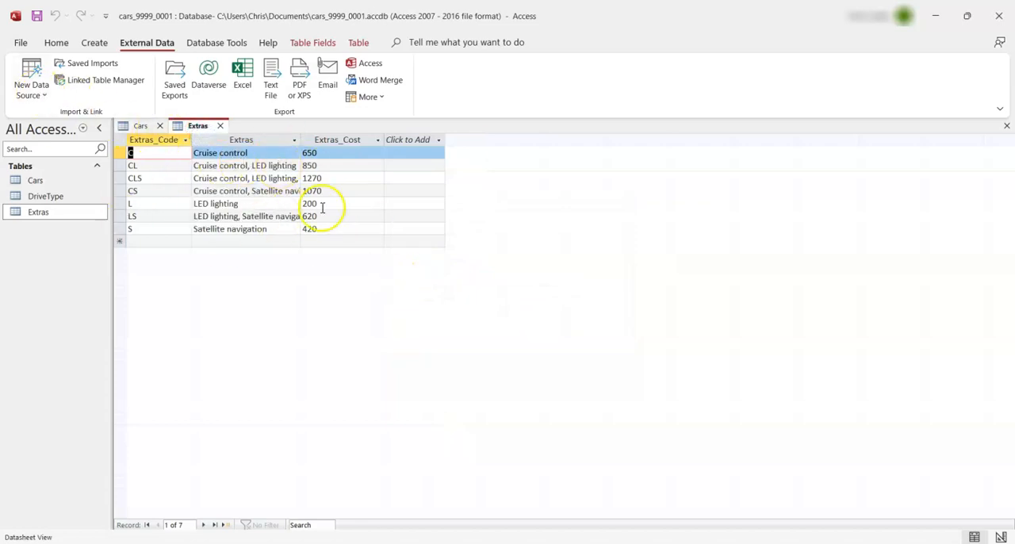
Check the Extras table's fields in Design View, return to Datasheet View and fit the Extras column width to its contents
{"action": "left_click", "coordinate": [57, 42]}
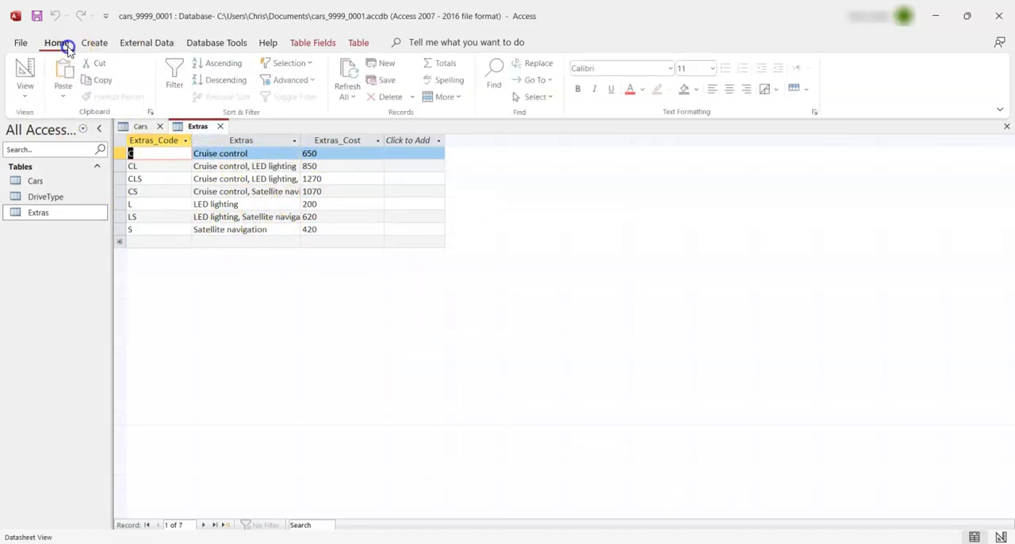
{"action": "left_click", "coordinate": [33, 101]}
{"action": "left_click", "coordinate": [46, 147]}
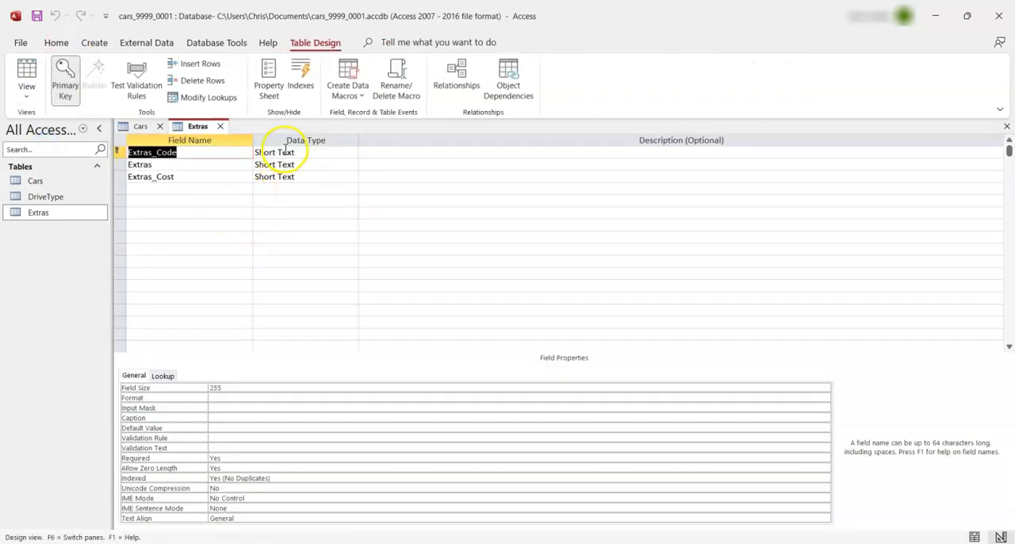
{"action": "left_click", "coordinate": [26, 97]}
{"action": "left_click", "coordinate": [36, 119]}
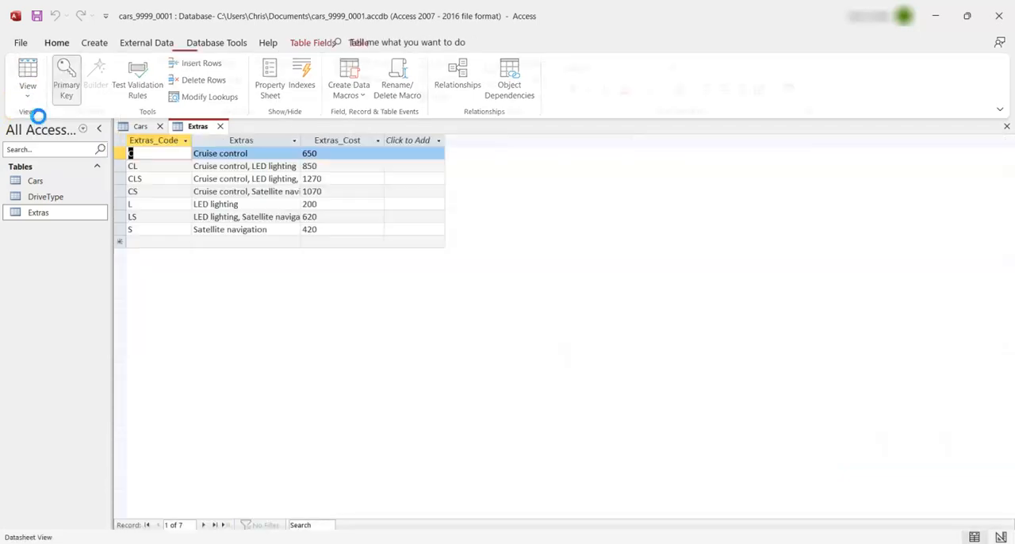
{"action": "double_click", "coordinate": [300, 140]}
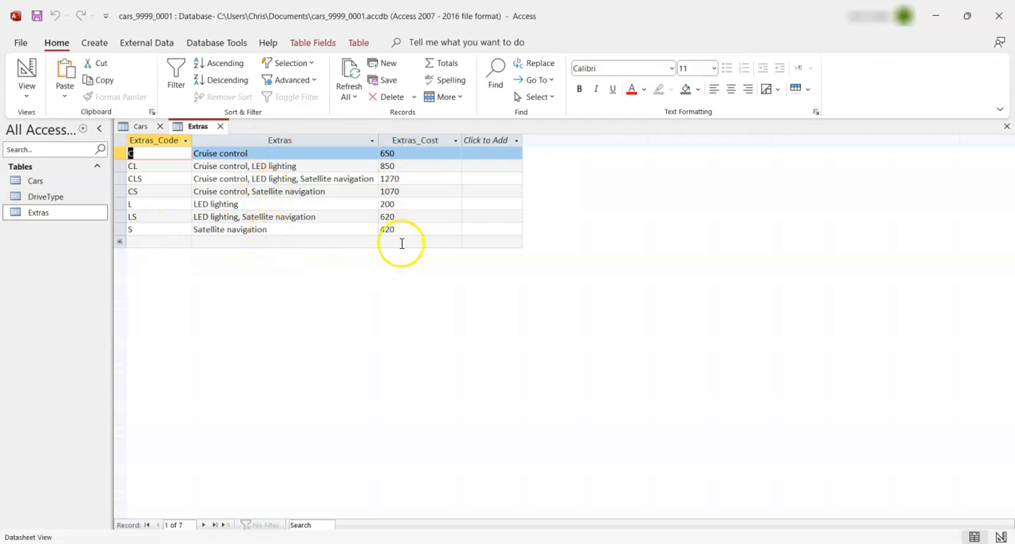
Change the Extras_Cost field's data type to Currency, save the table accepting possible data loss, and return to Datasheet View
{"action": "left_click", "coordinate": [20, 89]}
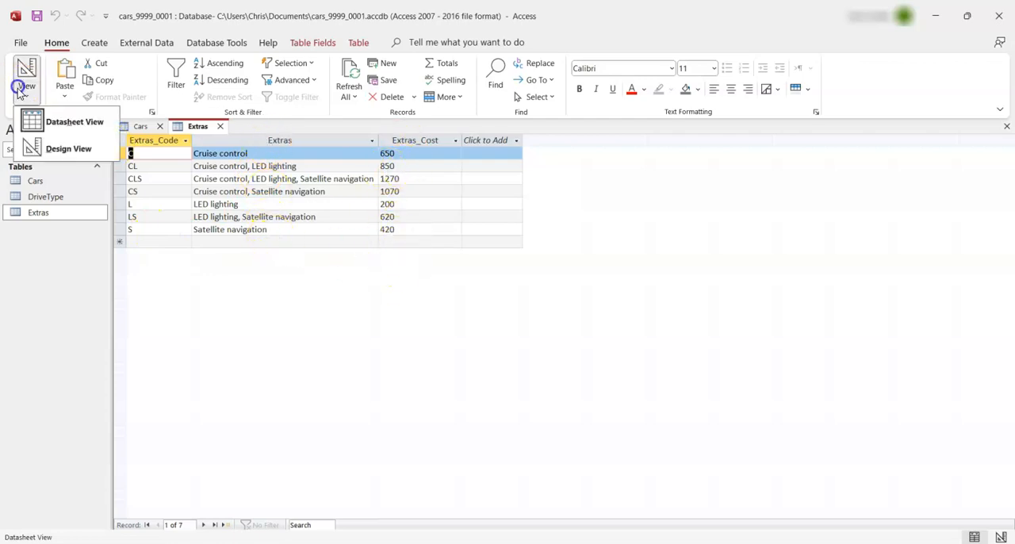
{"action": "left_click", "coordinate": [69, 148]}
{"action": "left_click", "coordinate": [323, 176]}
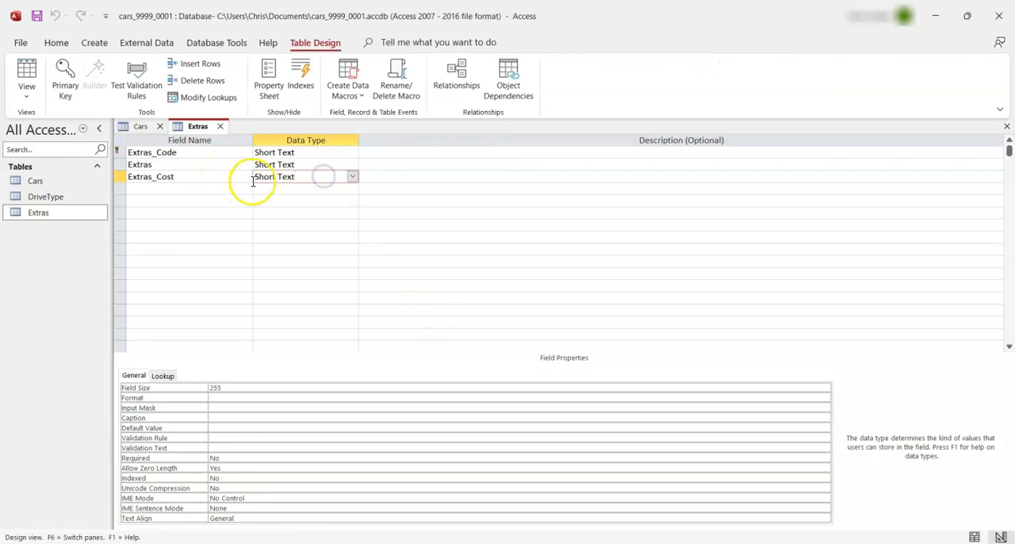
{"action": "left_click", "coordinate": [352, 177]}
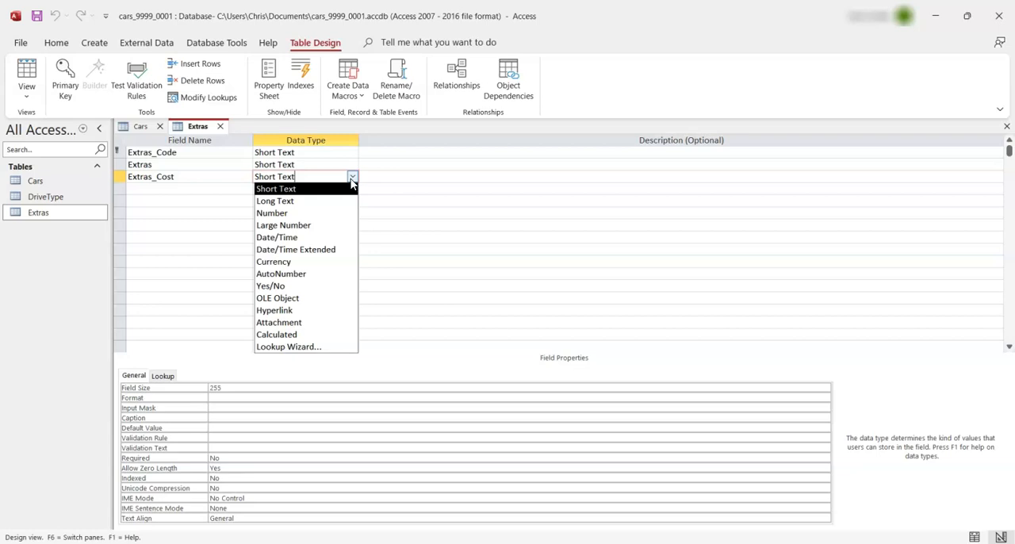
{"action": "left_click", "coordinate": [302, 265]}
{"action": "left_click", "coordinate": [25, 78]}
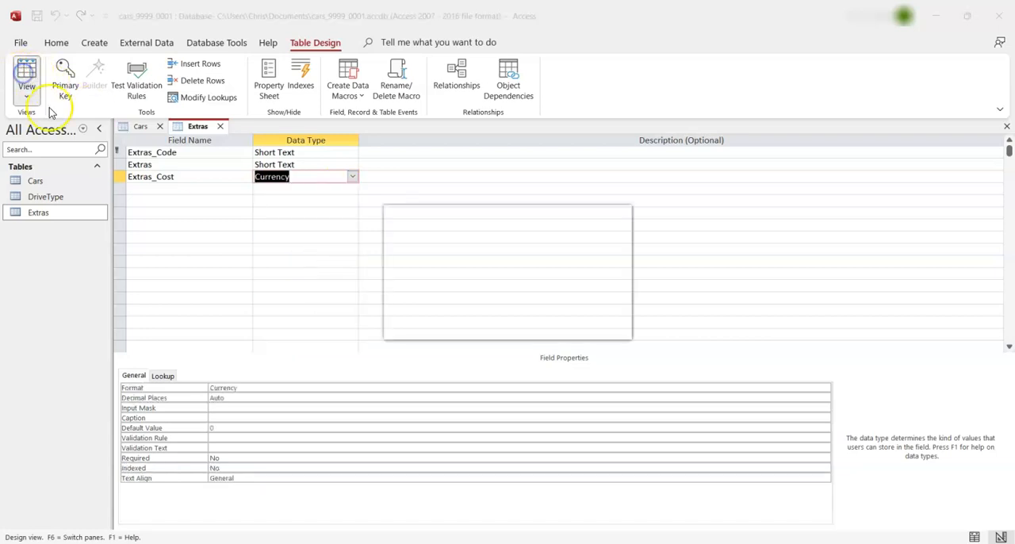
{"action": "left_click", "coordinate": [544, 315]}
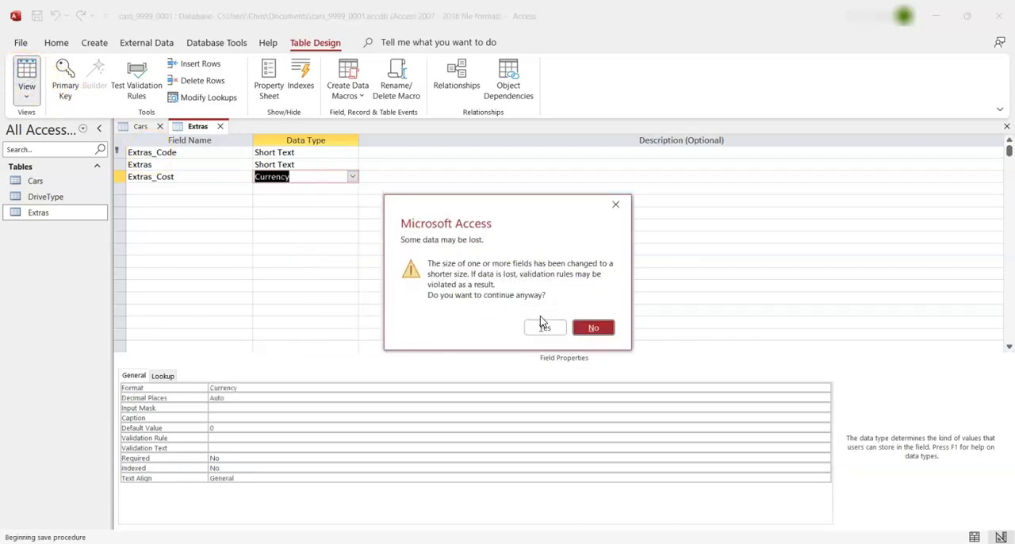
{"action": "left_click", "coordinate": [546, 329]}
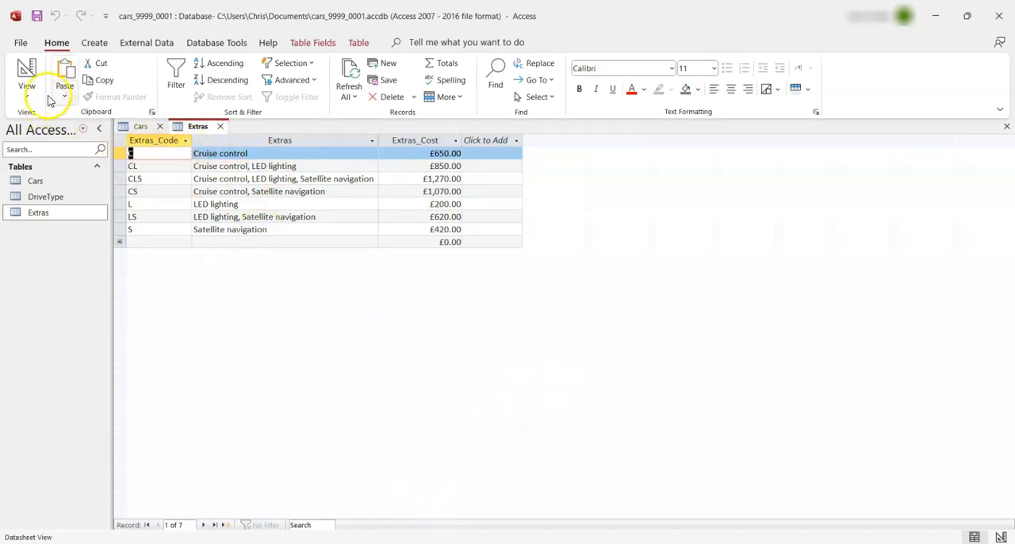
Start importing the Model CSV file as a text file into a new table
{"action": "left_click", "coordinate": [139, 47]}
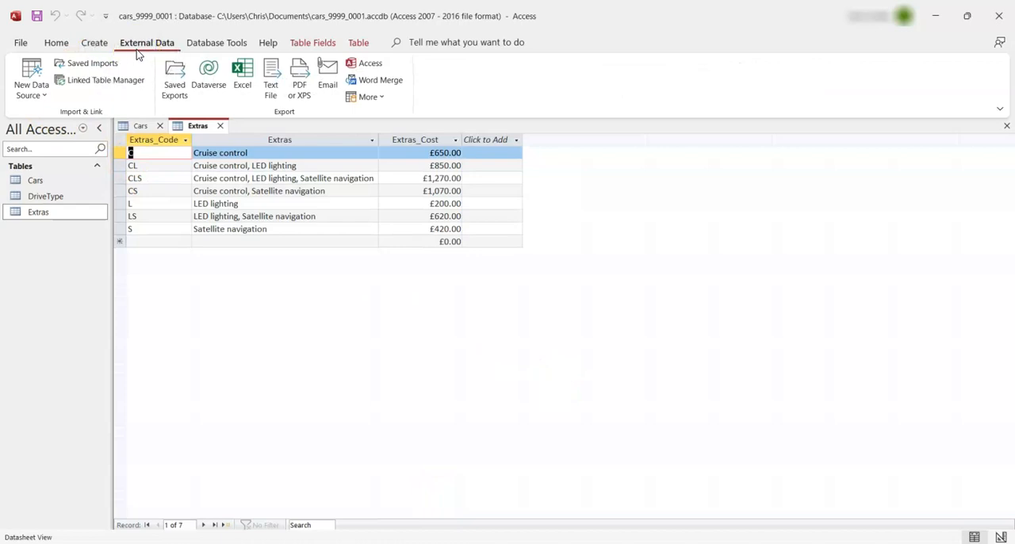
{"action": "left_click", "coordinate": [32, 89]}
{"action": "mouse_move", "coordinate": [73, 127]}
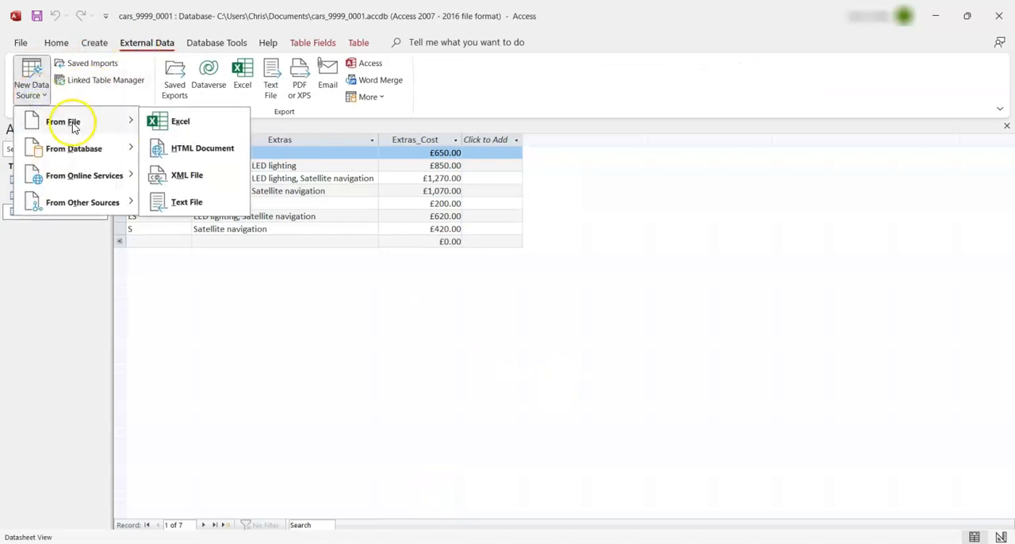
{"action": "left_click", "coordinate": [198, 203]}
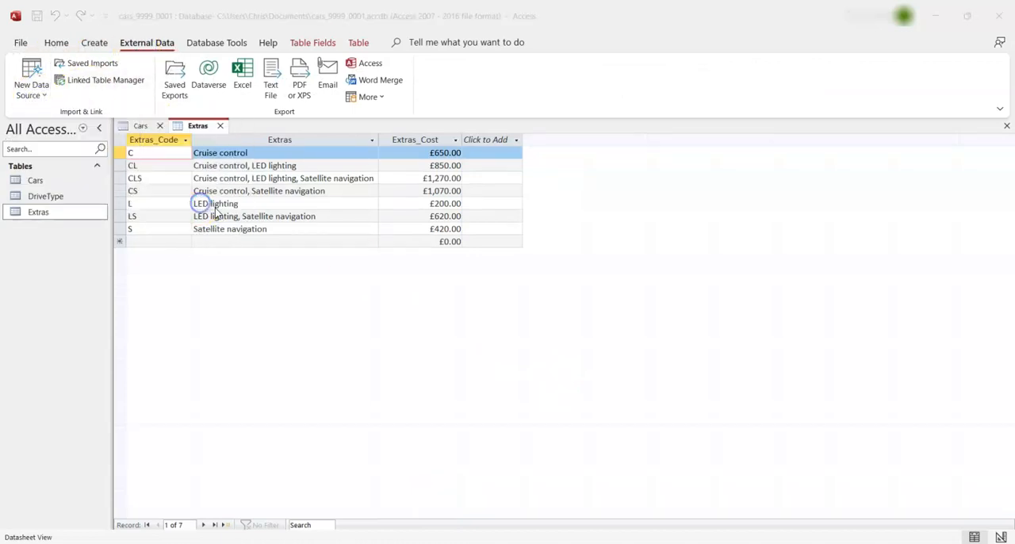
{"action": "left_click", "coordinate": [673, 185]}
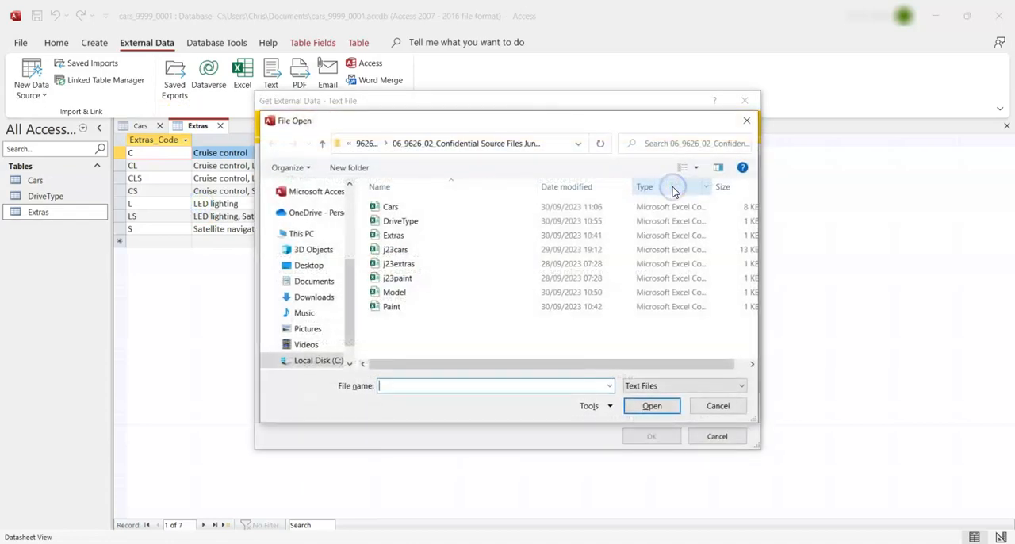
{"action": "left_click", "coordinate": [413, 292]}
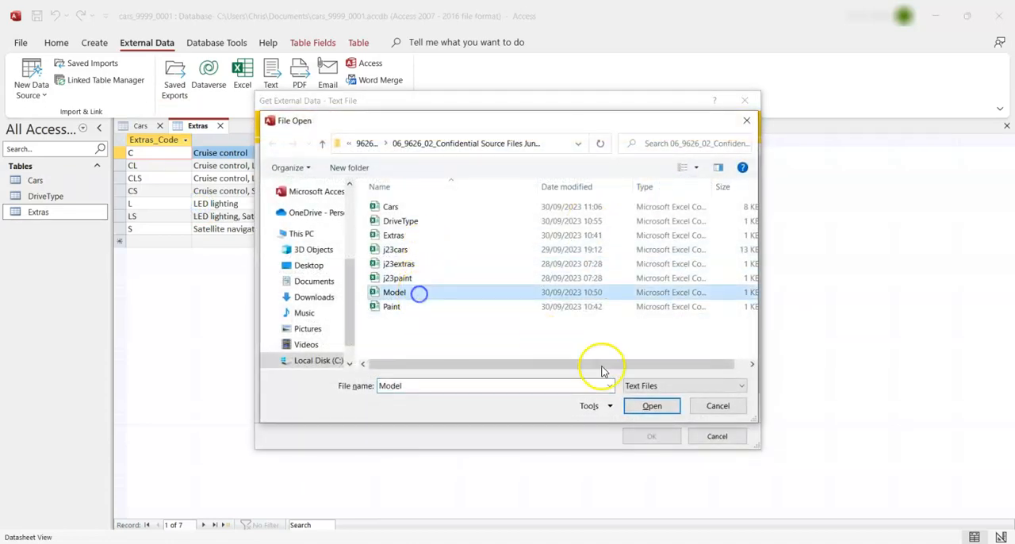
{"action": "left_click", "coordinate": [647, 406]}
{"action": "left_click", "coordinate": [653, 437]}
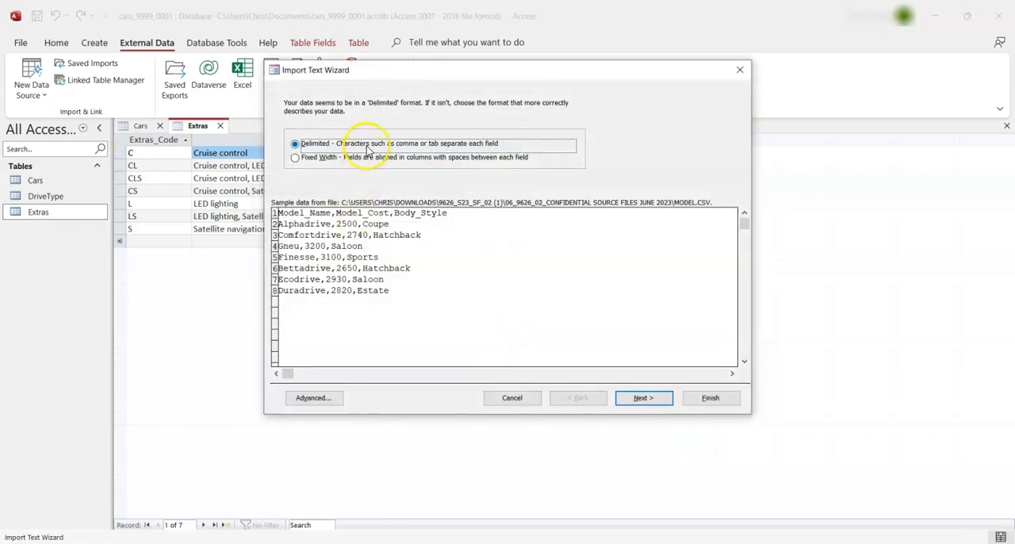
Use the first row of the comma-delimited Model file as field names and set Model_Cost's data type to Currency in the import specification
{"action": "left_click", "coordinate": [644, 399]}
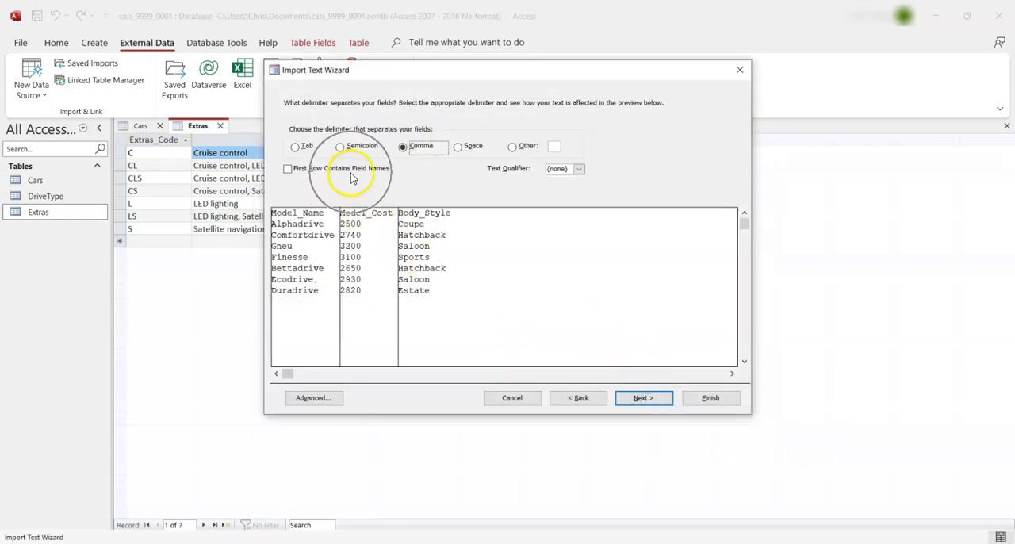
{"action": "left_click", "coordinate": [350, 171]}
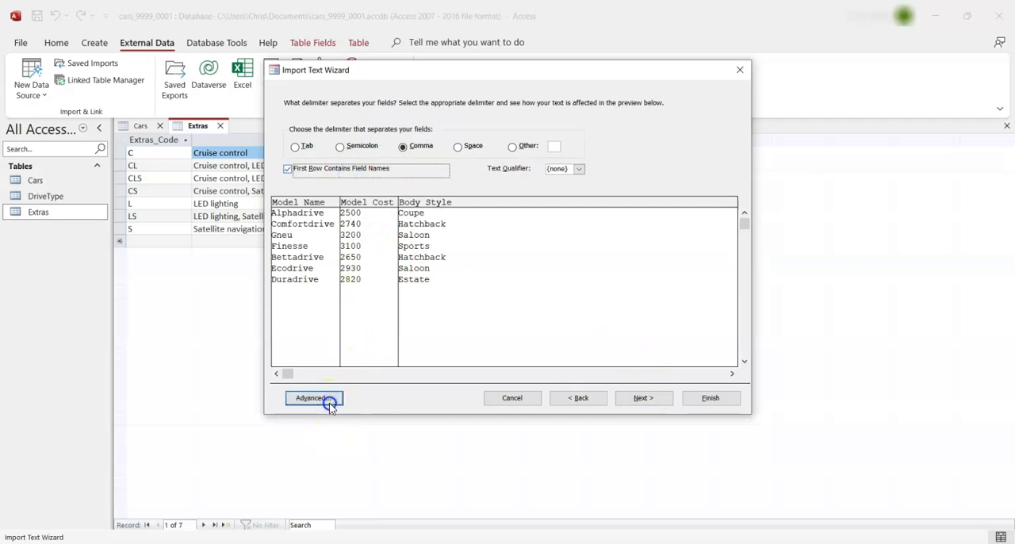
{"action": "left_click", "coordinate": [328, 399]}
{"action": "left_click_drag", "start_coordinate": [485, 91], "coordinate": [658, 69]}
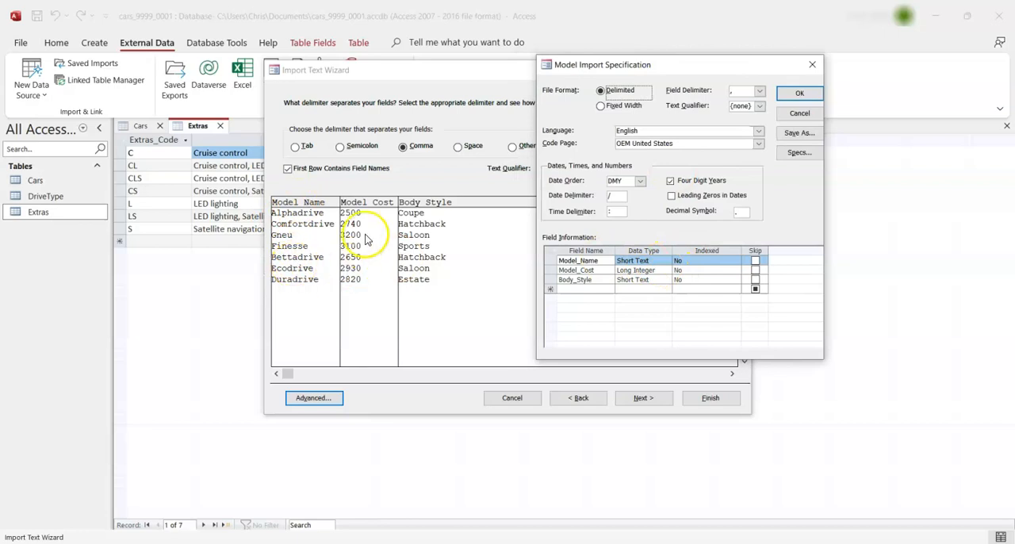
{"action": "left_click", "coordinate": [634, 270]}
{"action": "left_click", "coordinate": [665, 270]}
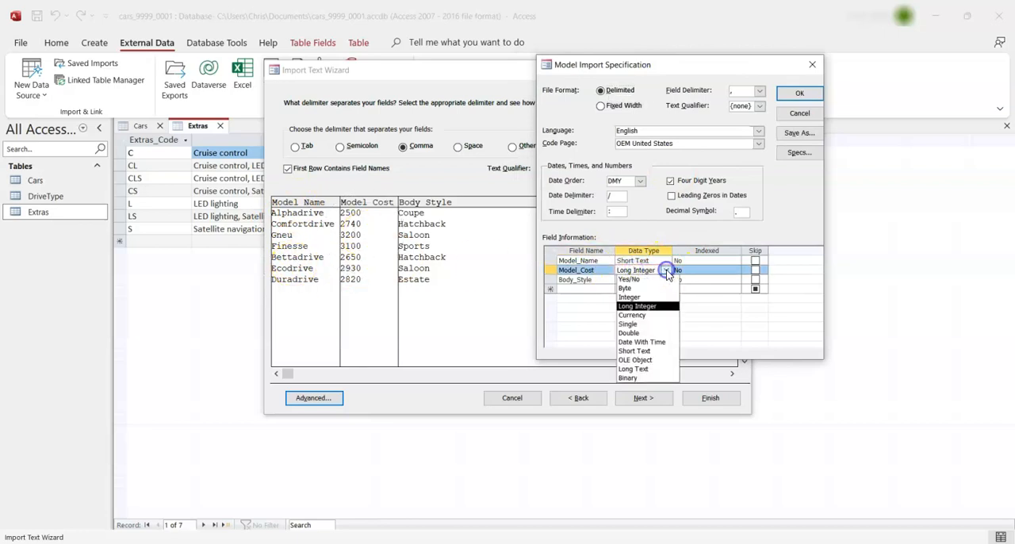
{"action": "left_click", "coordinate": [652, 315]}
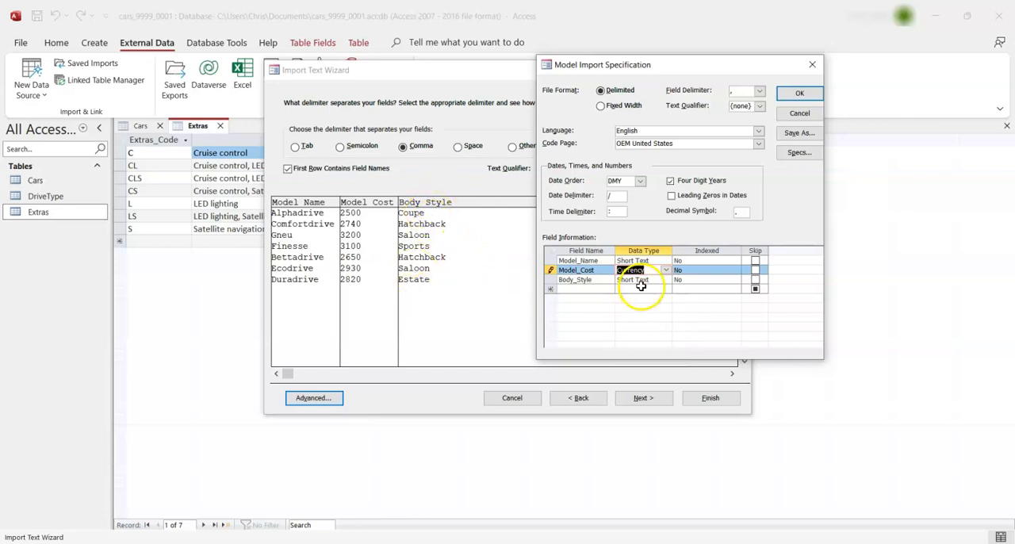
{"action": "left_click", "coordinate": [799, 93]}
Choose Model_Name as the primary key of the imported Model table
{"action": "left_click", "coordinate": [644, 399]}
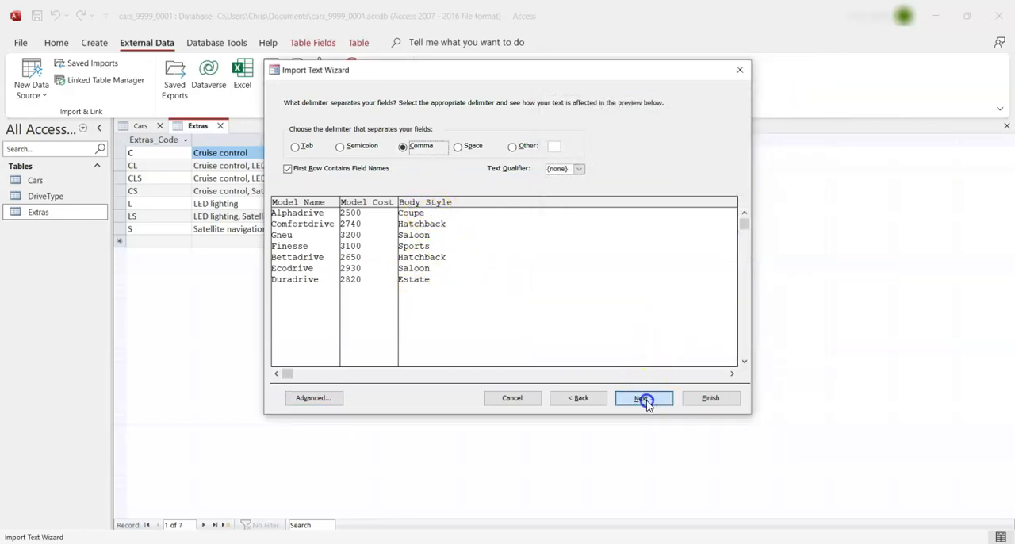
{"action": "left_click", "coordinate": [646, 402]}
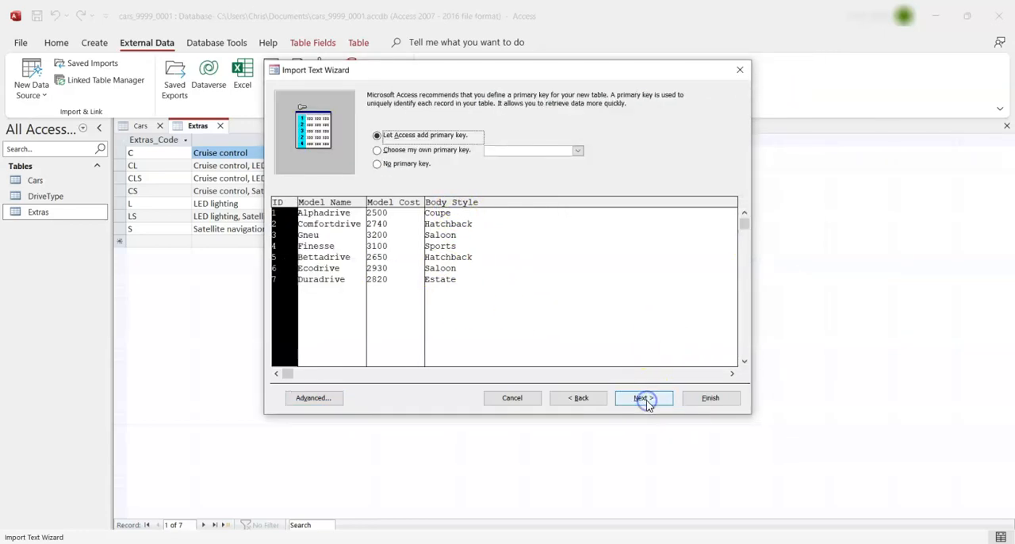
{"action": "left_click", "coordinate": [449, 152]}
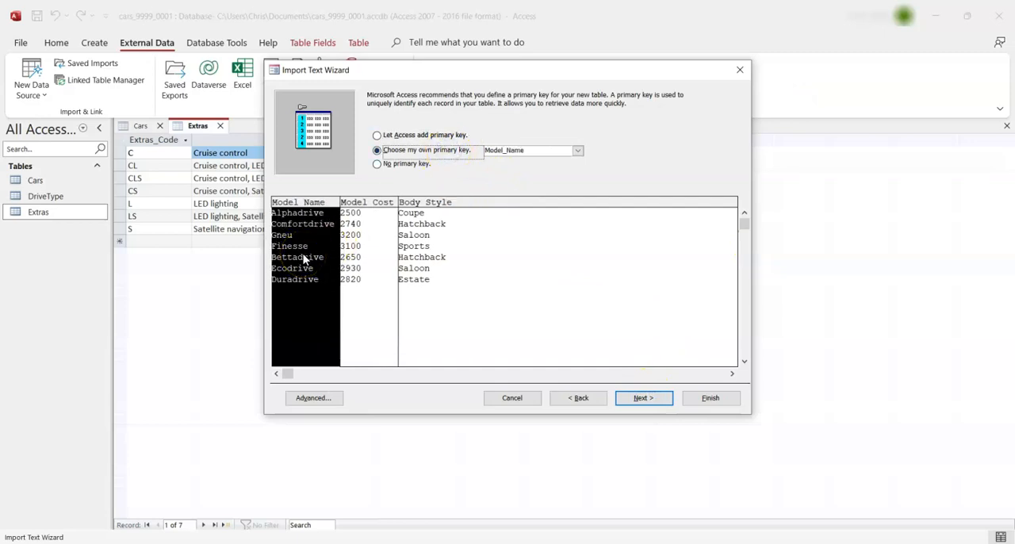
Finish importing the data into a table named Model without saving the import steps
{"action": "left_click", "coordinate": [646, 400]}
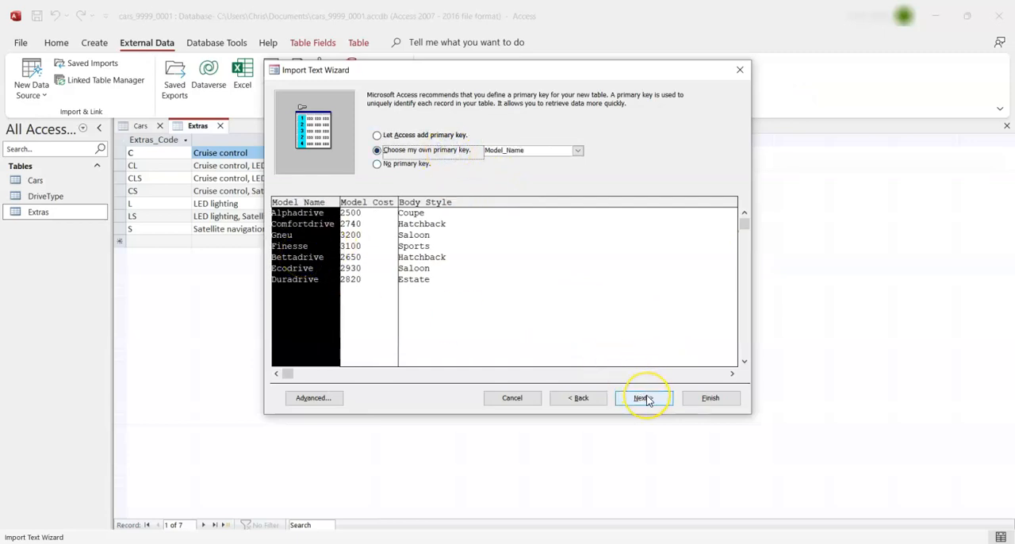
{"action": "left_click", "coordinate": [723, 400]}
{"action": "left_click", "coordinate": [715, 435]}
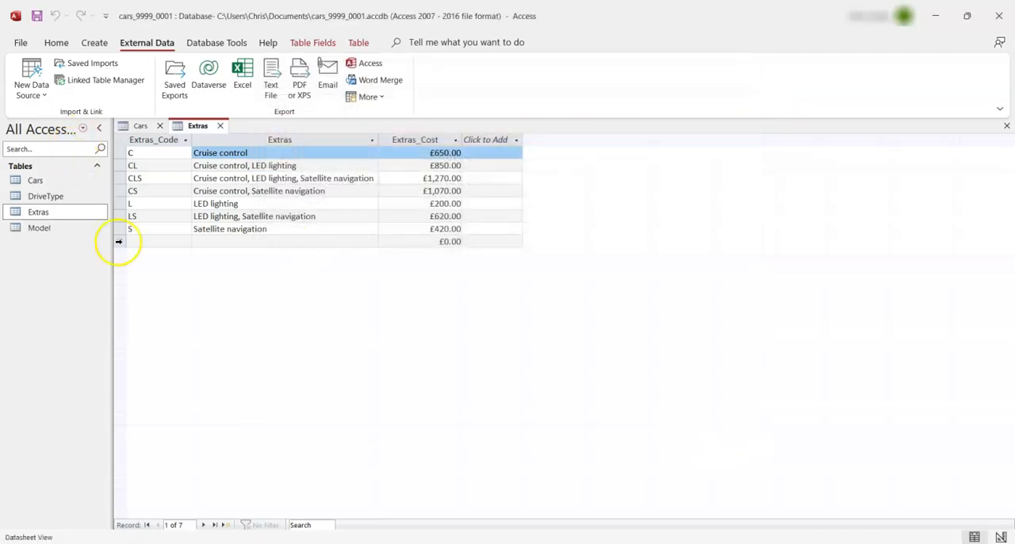
Start importing the Paint CSV file as a text file into a new table in the current database
{"action": "left_click", "coordinate": [32, 76]}
{"action": "mouse_move", "coordinate": [68, 121]}
{"action": "left_click", "coordinate": [190, 200]}
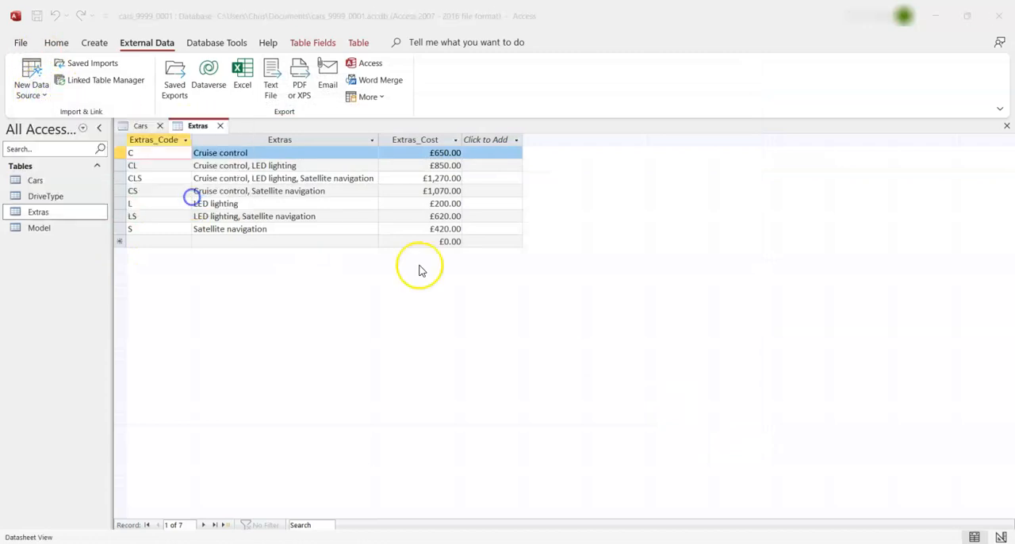
{"action": "left_click", "coordinate": [696, 183]}
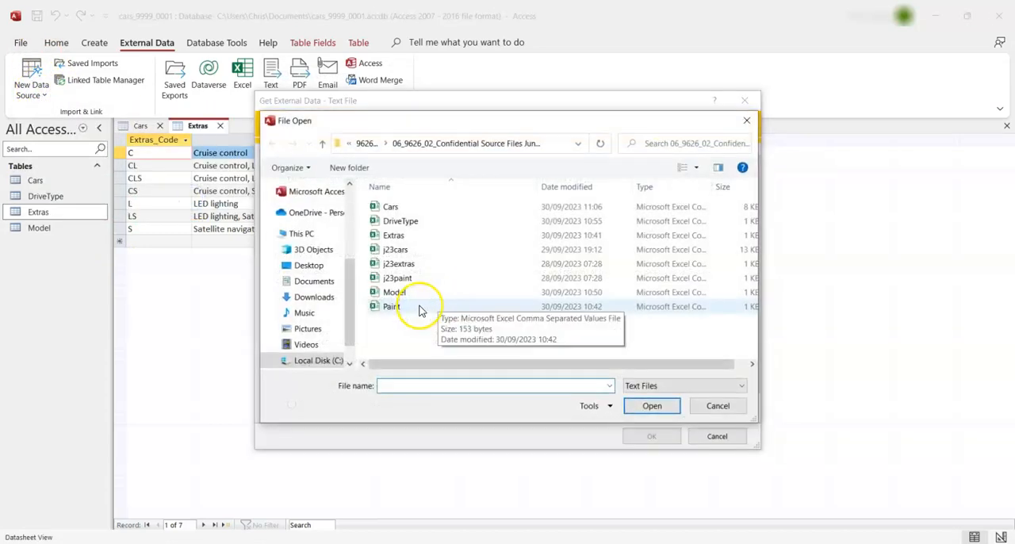
{"action": "left_click", "coordinate": [419, 306]}
{"action": "left_click", "coordinate": [652, 405]}
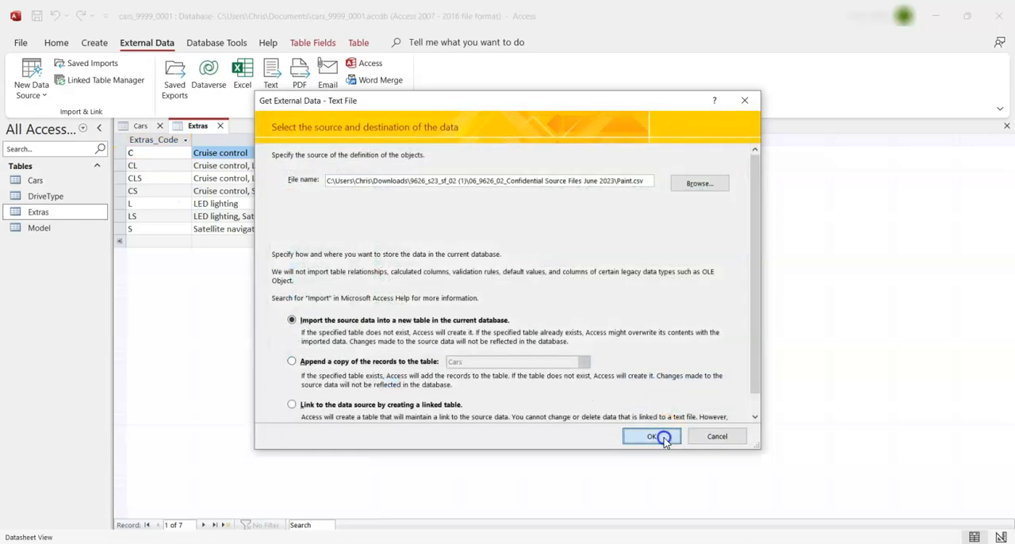
{"action": "left_click", "coordinate": [660, 437]}
Use the first row of the comma-delimited Paint file as field names and accept the data types in its import specification
{"action": "left_click", "coordinate": [640, 398]}
{"action": "left_click", "coordinate": [358, 168]}
{"action": "left_click", "coordinate": [337, 397]}
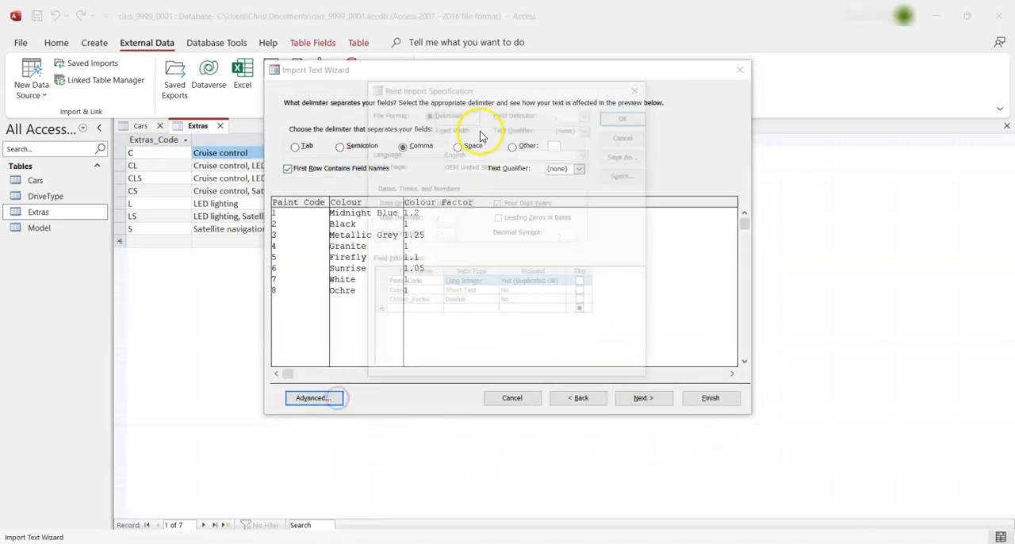
{"action": "mouse_move", "coordinate": [491, 84]}
{"action": "left_mouse_down"}
{"action": "mouse_move", "coordinate": [655, 89]}
{"action": "mouse_move", "coordinate": [657, 76]}
{"action": "left_mouse_up"}
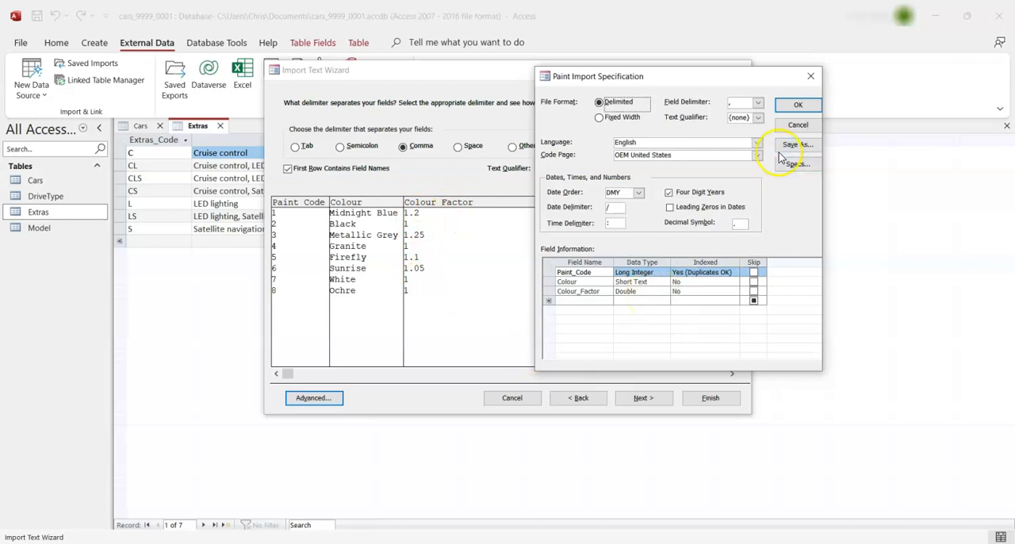
{"action": "left_click", "coordinate": [798, 111]}
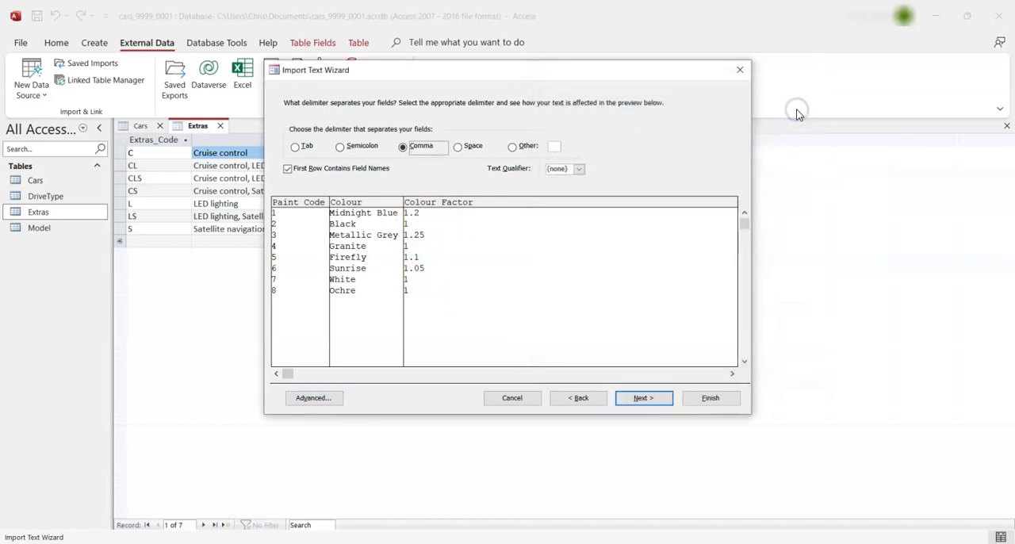
Choose Paint_Code as the primary key and finish importing into the Paint table without saving the import steps
{"action": "left_click", "coordinate": [669, 406]}
{"action": "left_click", "coordinate": [670, 400]}
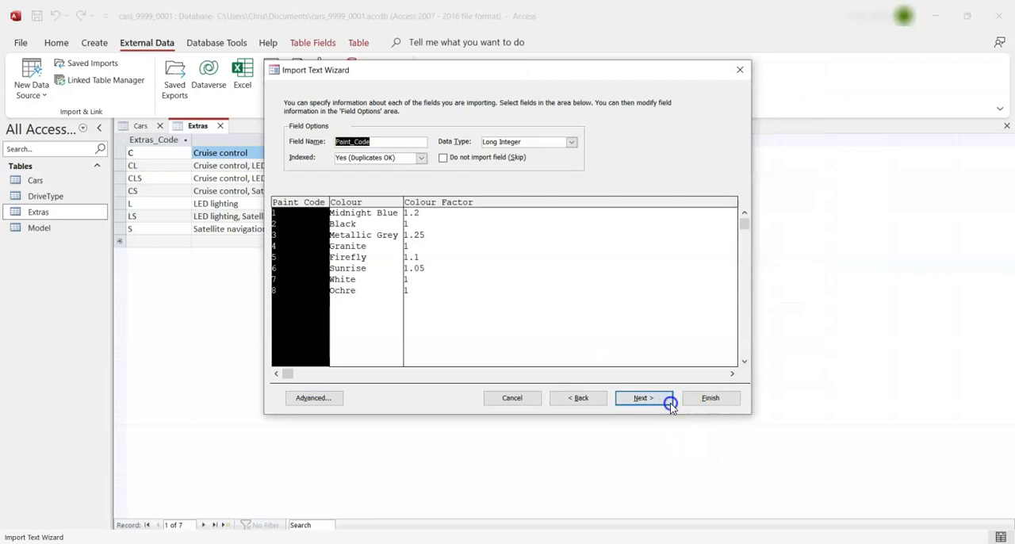
{"action": "left_click", "coordinate": [449, 151]}
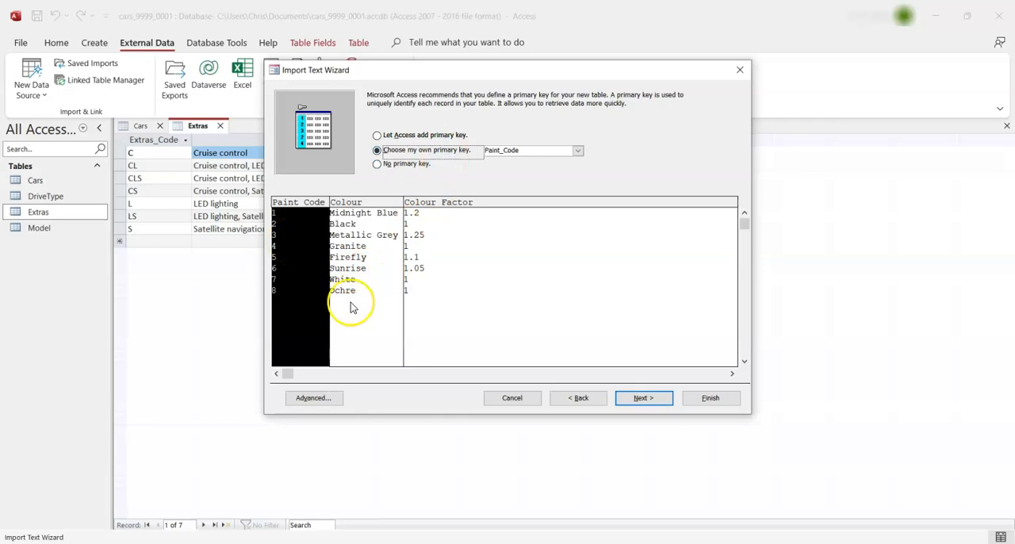
{"action": "left_click", "coordinate": [638, 398]}
{"action": "left_click", "coordinate": [726, 403]}
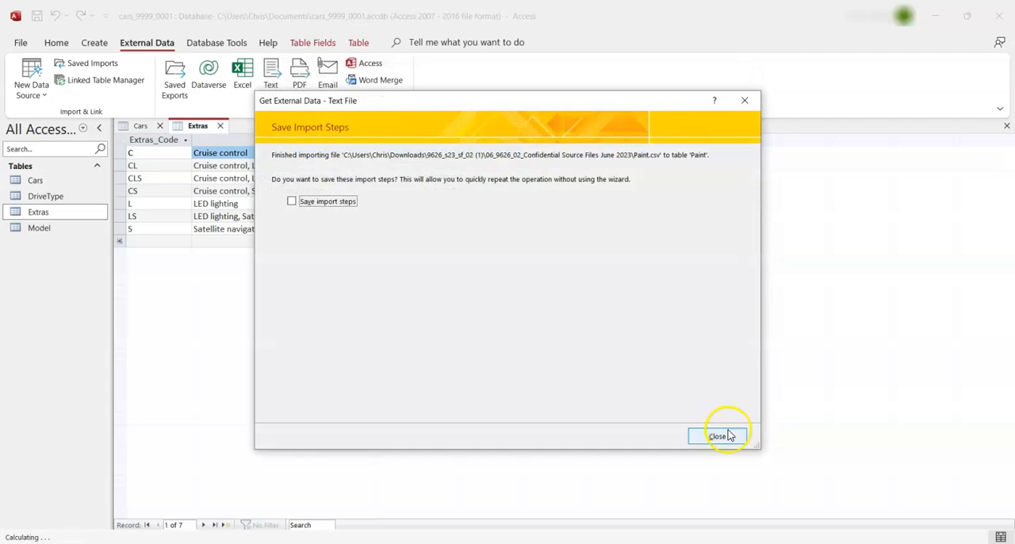
{"action": "left_click", "coordinate": [727, 433]}
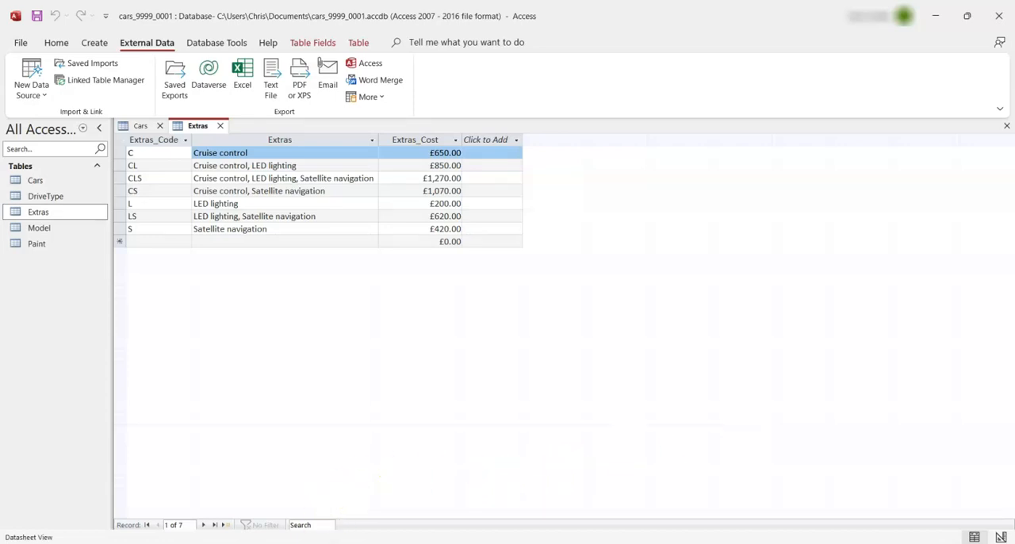
Check the question paper's requirements in the browser, and add the Cars, DriveType, Extras, Model and Paint tables to the database's relationships layout
{"action": "key", "text": "alt+Tab"}
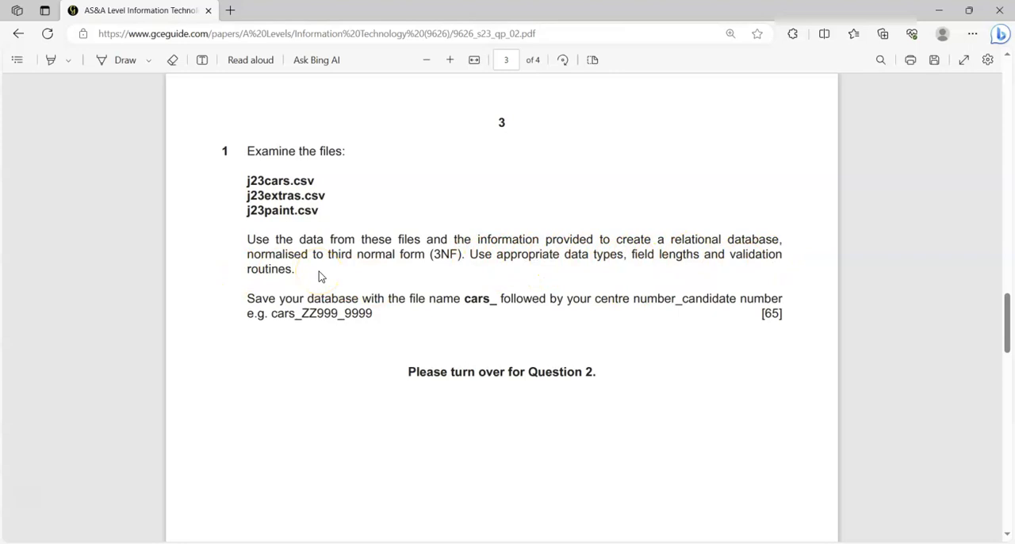
{"action": "scroll", "coordinate": [319, 276], "scroll_direction": "up", "scroll_amount": 7}
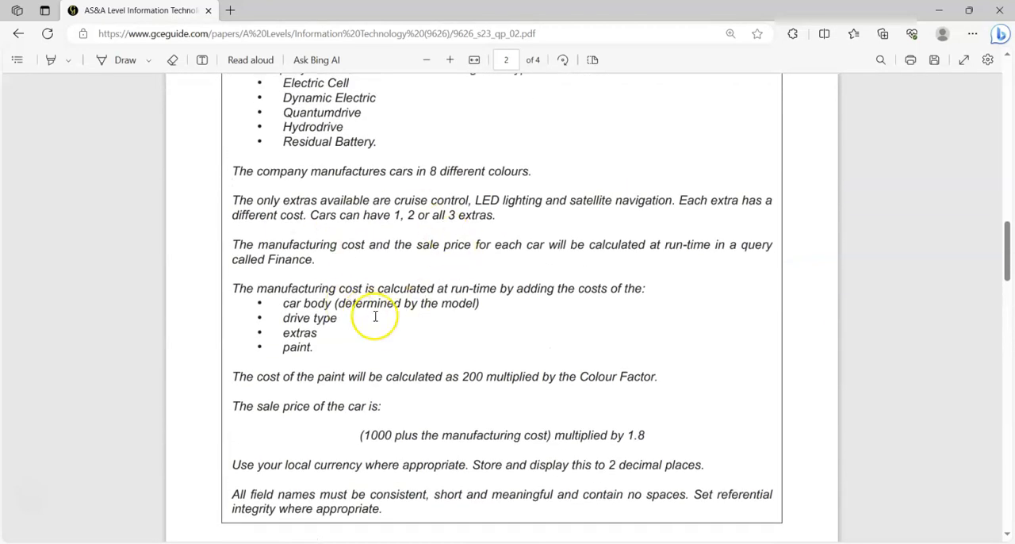
{"action": "key", "text": "alt+Tab"}
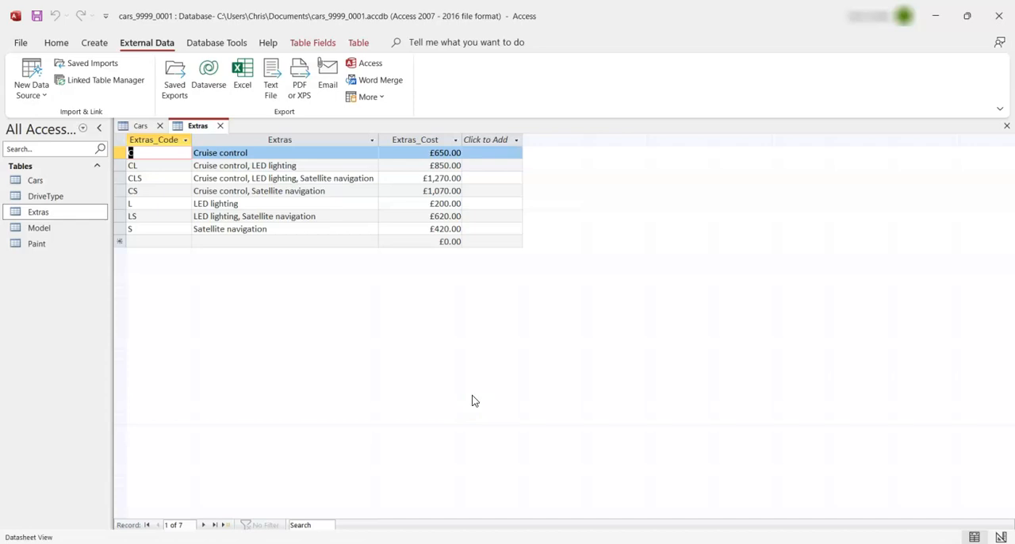
{"action": "left_click", "coordinate": [225, 44]}
{"action": "left_click", "coordinate": [188, 85]}
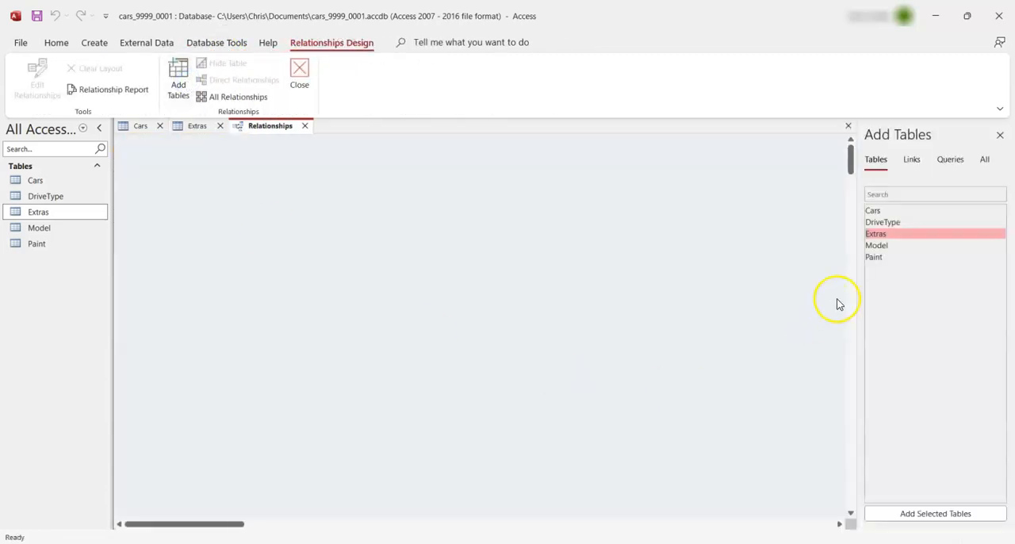
{"action": "double_click", "coordinate": [894, 211]}
{"action": "double_click", "coordinate": [890, 222]}
{"action": "double_click", "coordinate": [885, 234]}
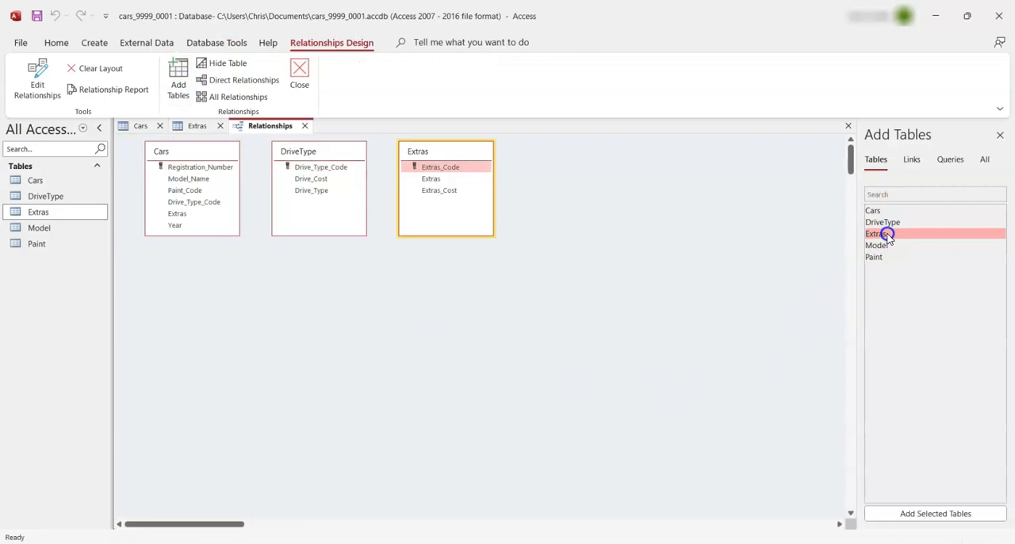
{"action": "double_click", "coordinate": [884, 245]}
{"action": "double_click", "coordinate": [878, 256]}
{"action": "left_click", "coordinate": [1000, 134]}
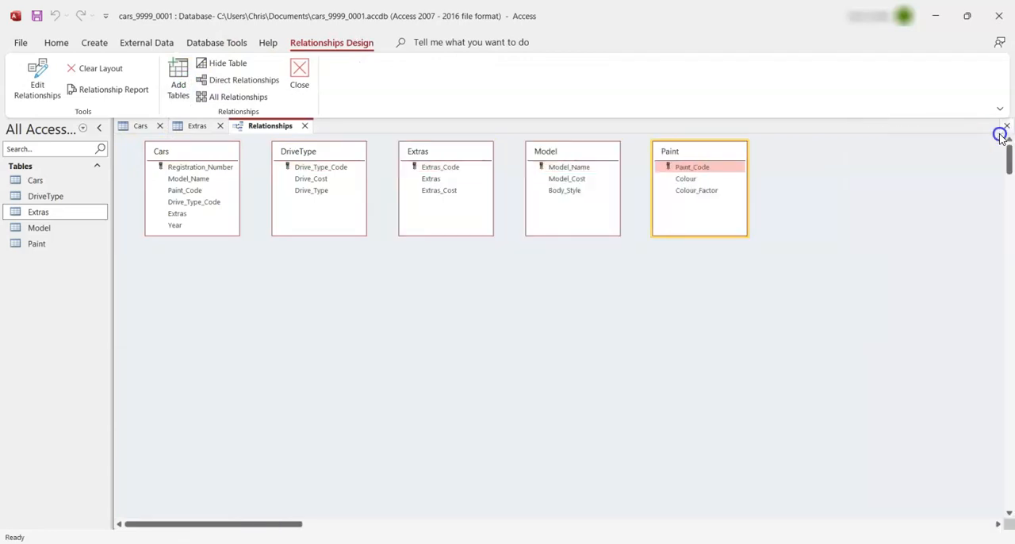
Enlarge the Paint and Cars table boxes and reposition the Paint, Model, DriveType and Extras boxes in the relationships layout
{"action": "left_click_drag", "start_coordinate": [701, 162], "coordinate": [772, 199]}
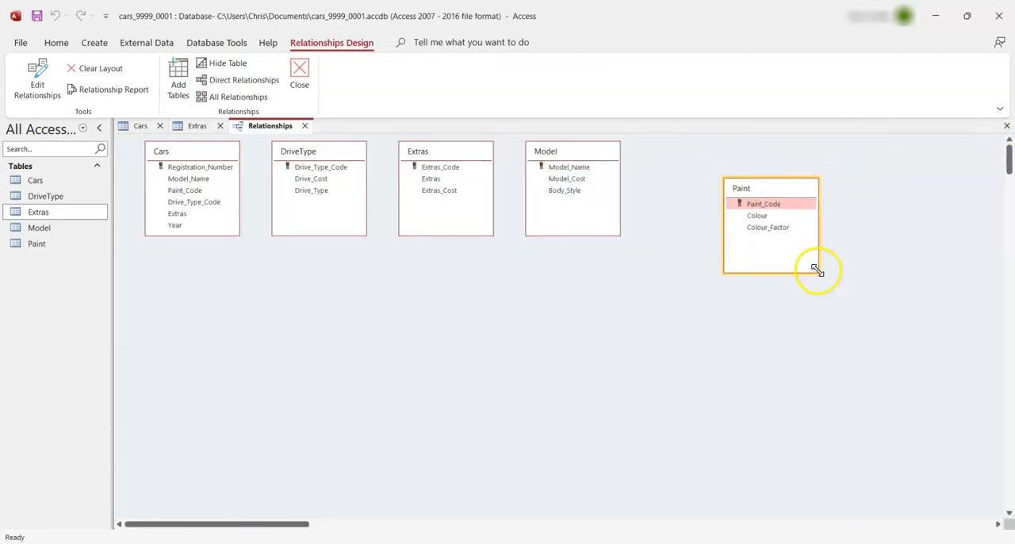
{"action": "left_click_drag", "start_coordinate": [815, 269], "coordinate": [849, 346]}
{"action": "left_click_drag", "start_coordinate": [577, 149], "coordinate": [584, 157]}
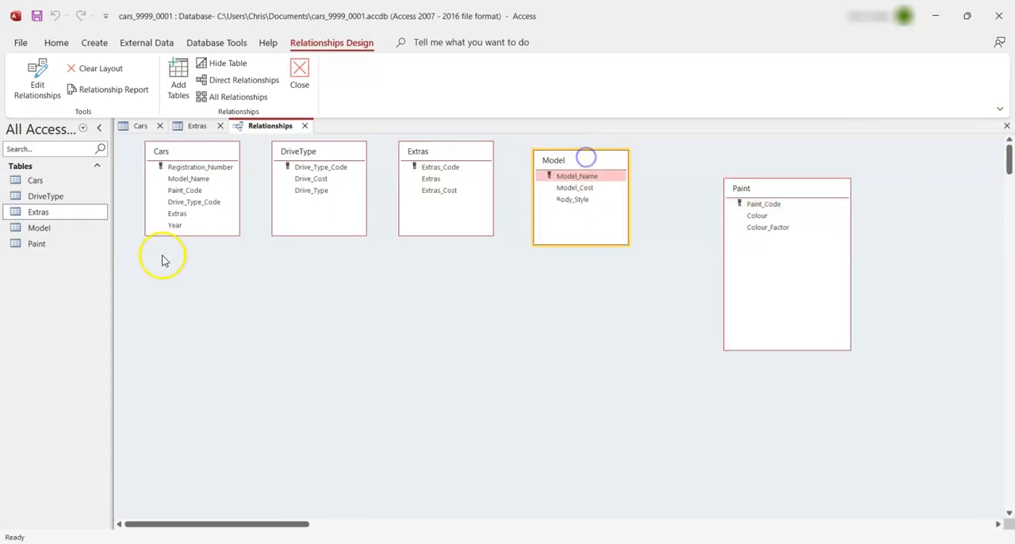
{"action": "left_click_drag", "start_coordinate": [242, 238], "coordinate": [252, 311]}
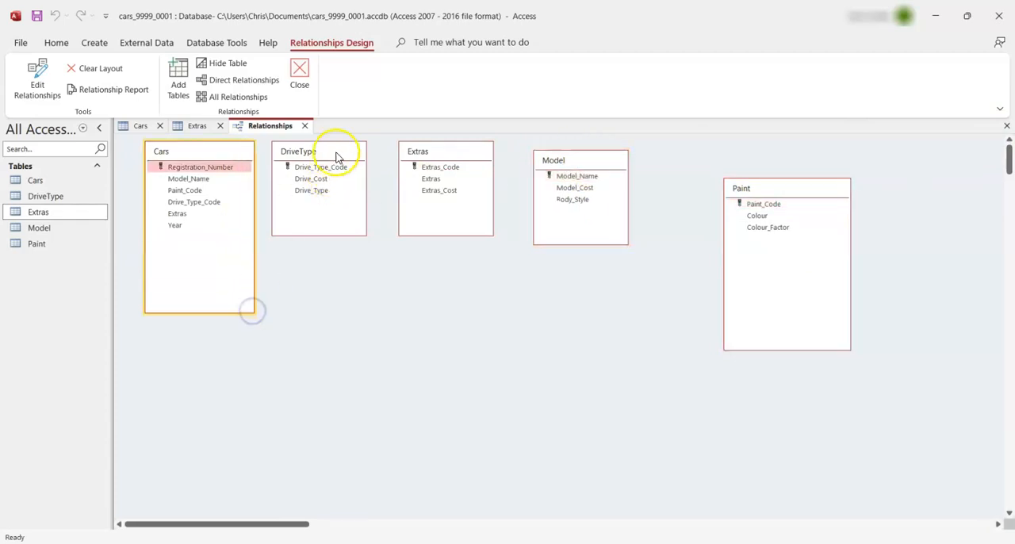
{"action": "left_click_drag", "start_coordinate": [335, 152], "coordinate": [345, 170]}
{"action": "left_click_drag", "start_coordinate": [411, 174], "coordinate": [421, 187]}
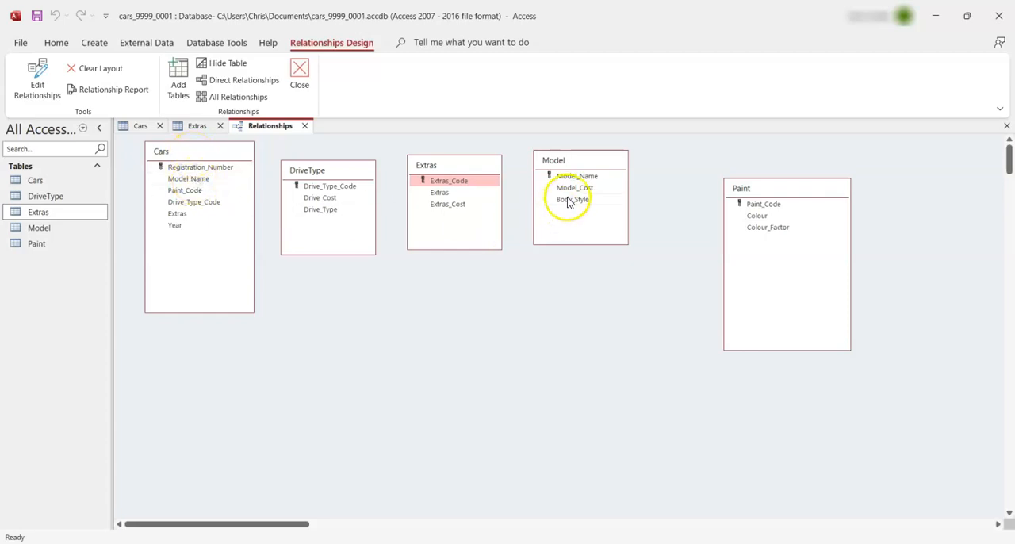
Try to relate Model_Name in Model to Model_Name in Cars with referential integrity, checking the question paper's integrity requirement
{"action": "left_click_drag", "start_coordinate": [581, 181], "coordinate": [191, 179]}
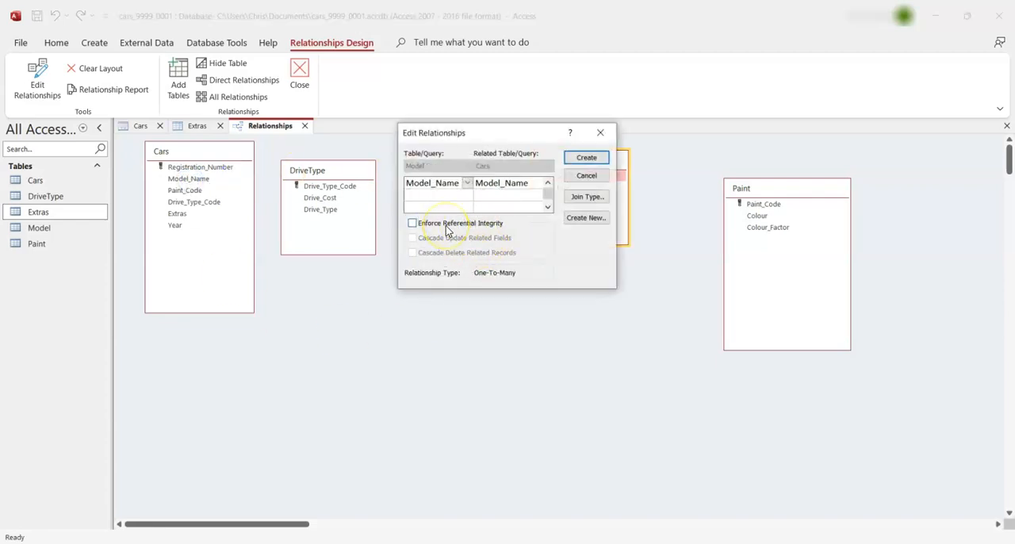
{"action": "key", "text": "alt+Tab"}
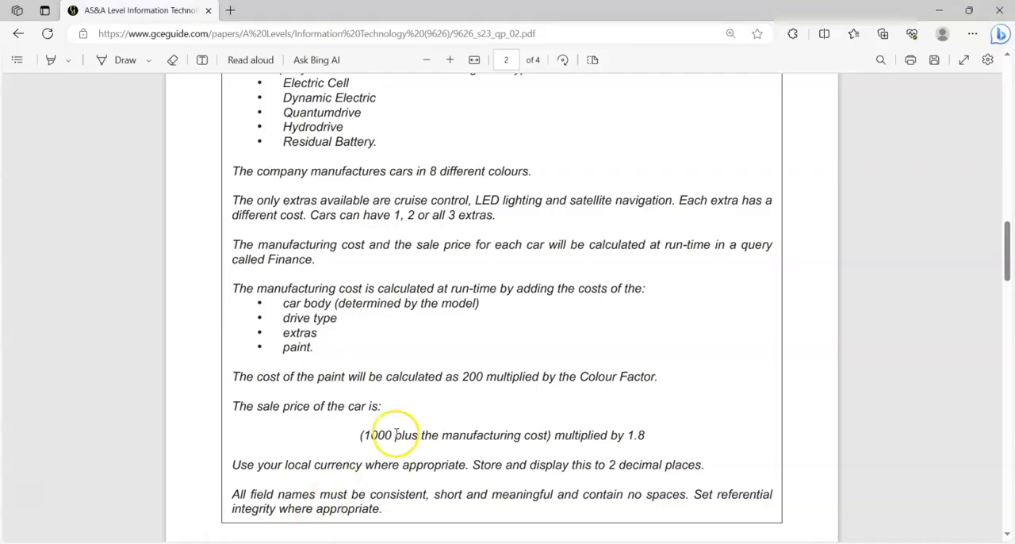
{"action": "left_click_drag", "start_coordinate": [694, 494], "coordinate": [373, 508]}
{"action": "left_click", "coordinate": [449, 514]}
{"action": "key", "text": "alt+Tab"}
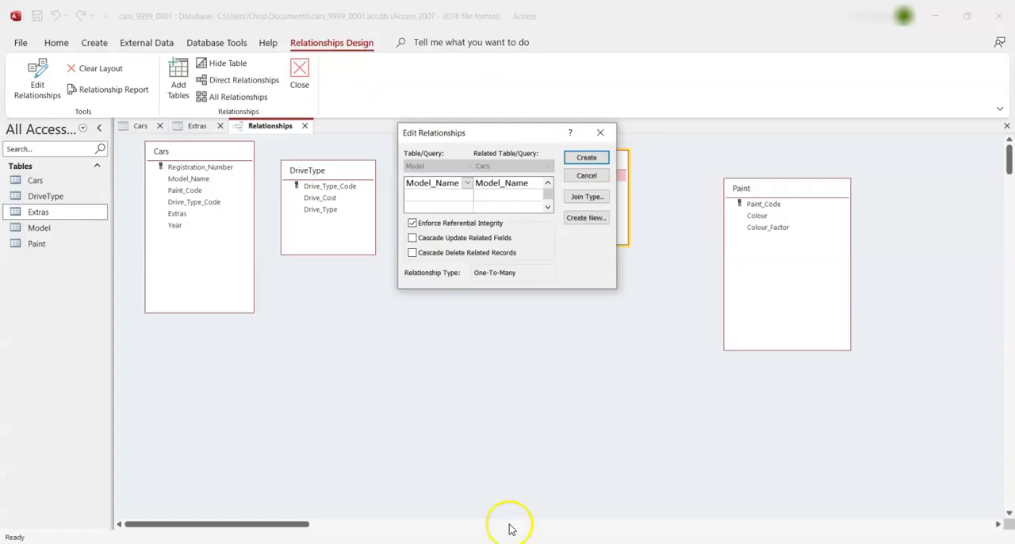
{"action": "left_click", "coordinate": [586, 157]}
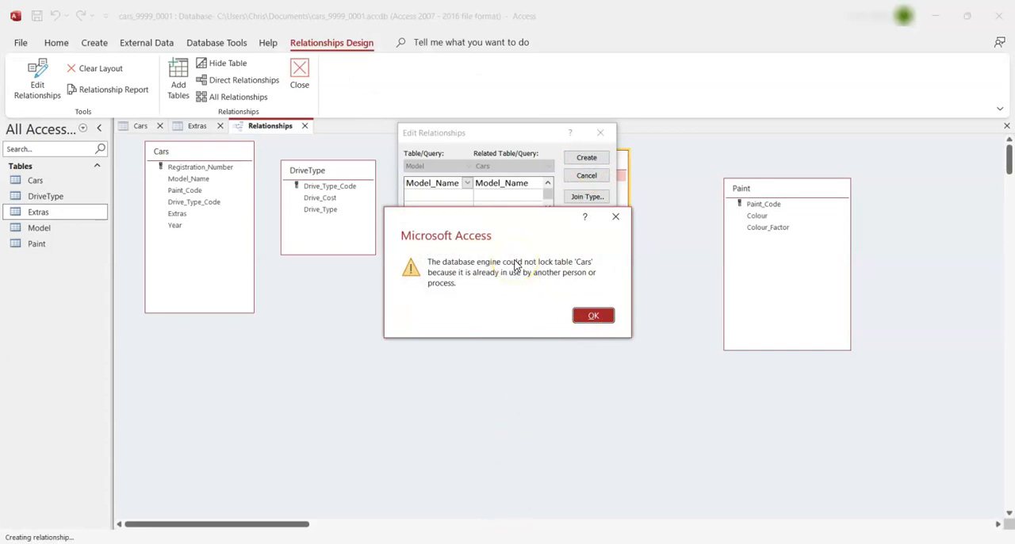
{"action": "left_click", "coordinate": [592, 316]}
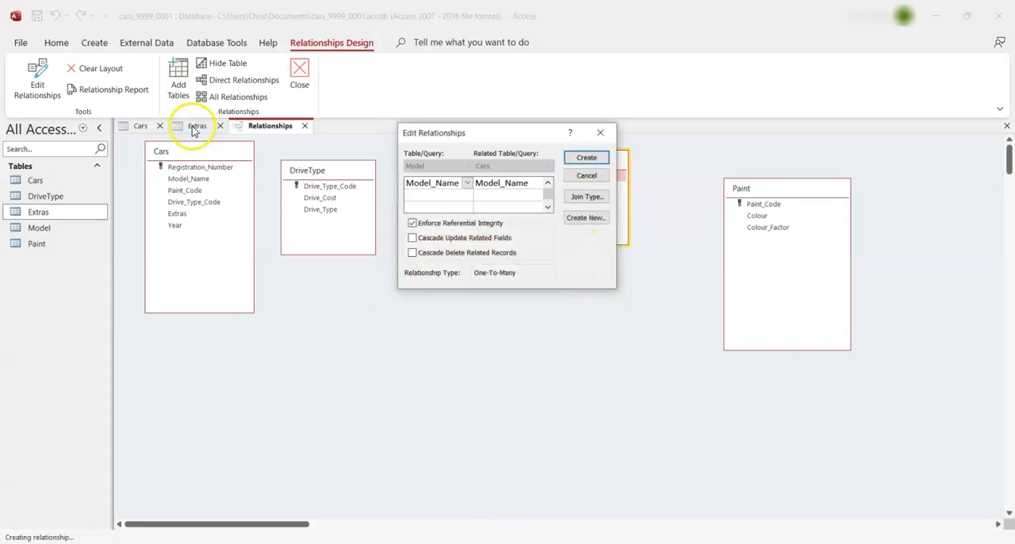
{"action": "left_click", "coordinate": [587, 176]}
Close the open Extras and Cars tables, leaving only the relationships layout open
{"action": "left_click", "coordinate": [198, 127]}
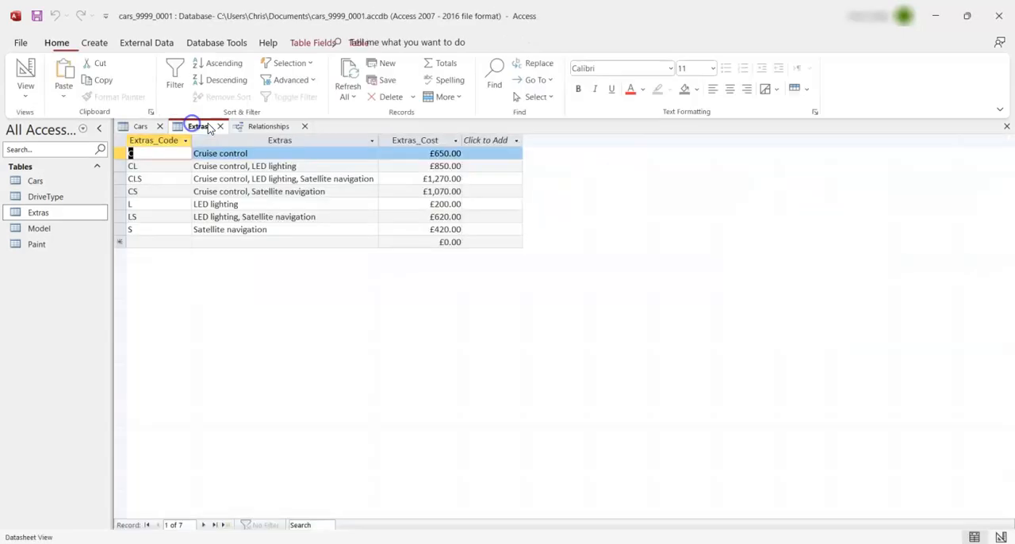
{"action": "left_click", "coordinate": [220, 126]}
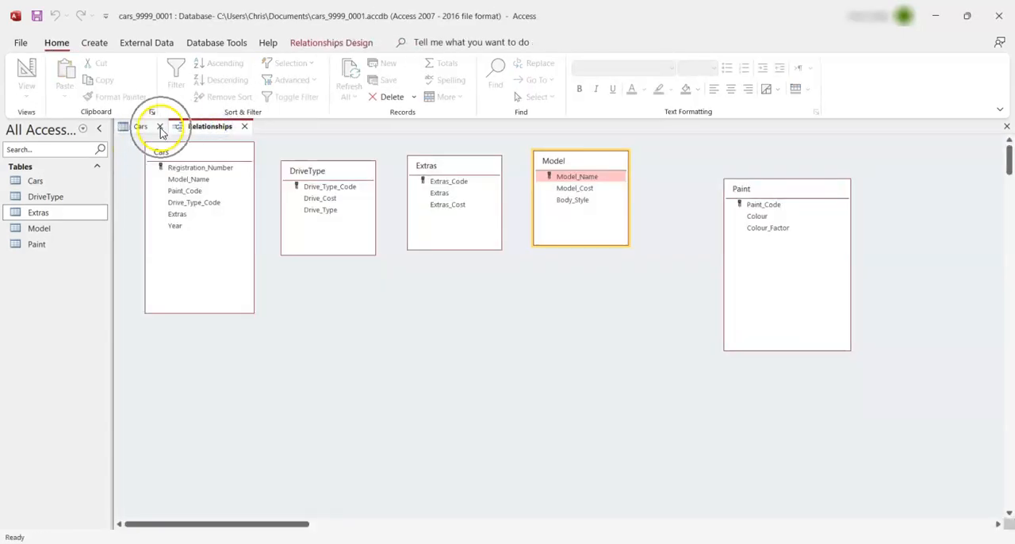
{"action": "left_click", "coordinate": [160, 127]}
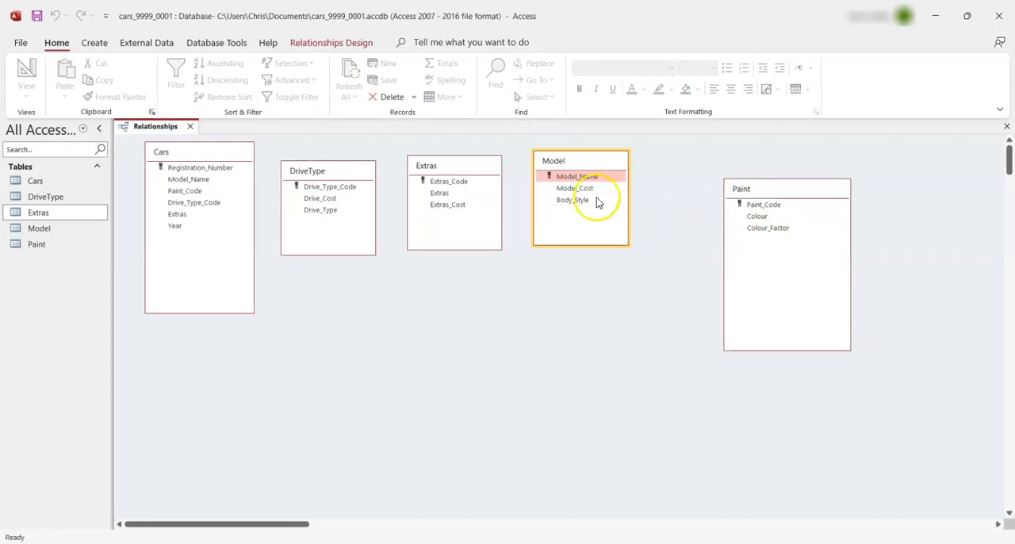
Create a one-to-many relationship from Model_Name in Model to Model_Name in Cars, enforcing referential integrity
{"action": "left_click_drag", "start_coordinate": [584, 177], "coordinate": [200, 180]}
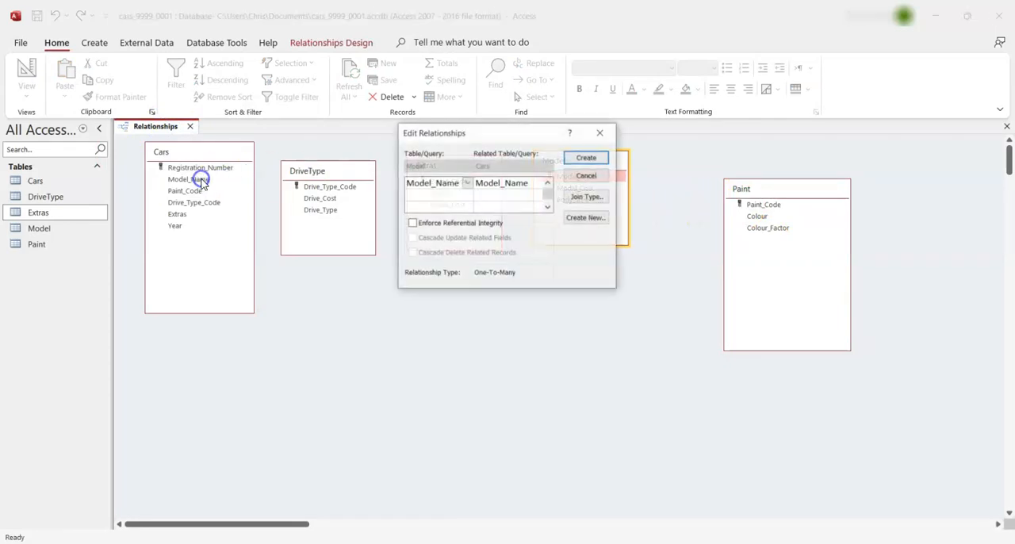
{"action": "left_click", "coordinate": [466, 224]}
{"action": "left_click", "coordinate": [600, 156]}
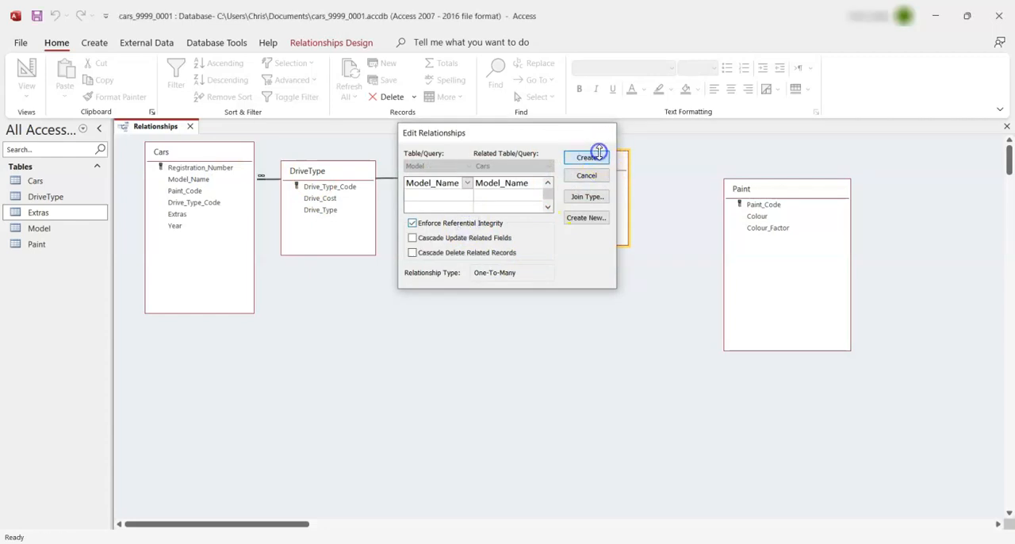
Move the Model box below the other tables and shift the Extras and DriveType boxes farther away from Cars
{"action": "left_click_drag", "start_coordinate": [594, 163], "coordinate": [521, 320]}
{"action": "left_click", "coordinate": [478, 169]}
{"action": "left_click_drag", "start_coordinate": [478, 169], "coordinate": [622, 168]}
Create a one-to-many relationship from Drive_Type_Code in DriveType to Drive_Type_Code in Cars, enforcing referential integrity
{"action": "left_click_drag", "start_coordinate": [352, 171], "coordinate": [212, 202]}
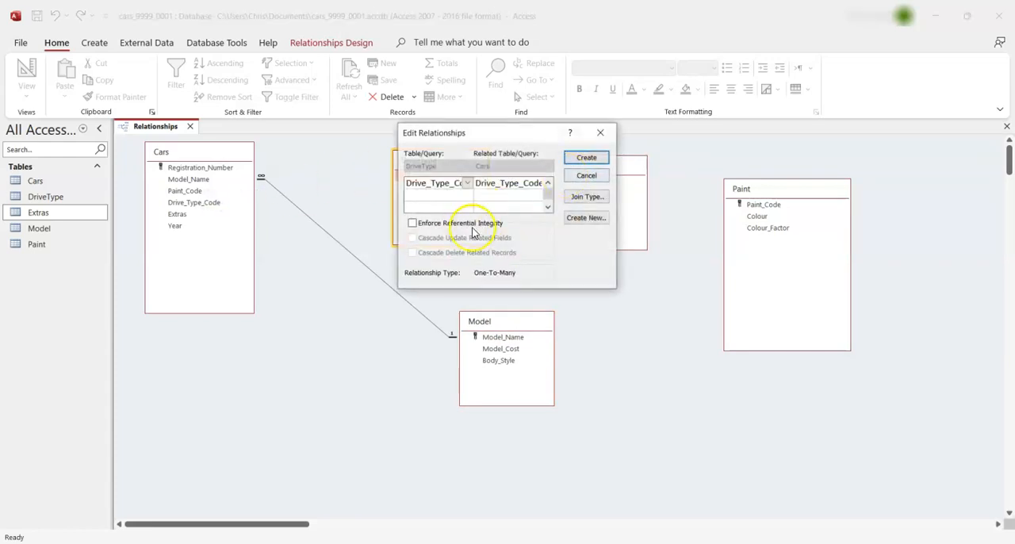
{"action": "left_click", "coordinate": [451, 225]}
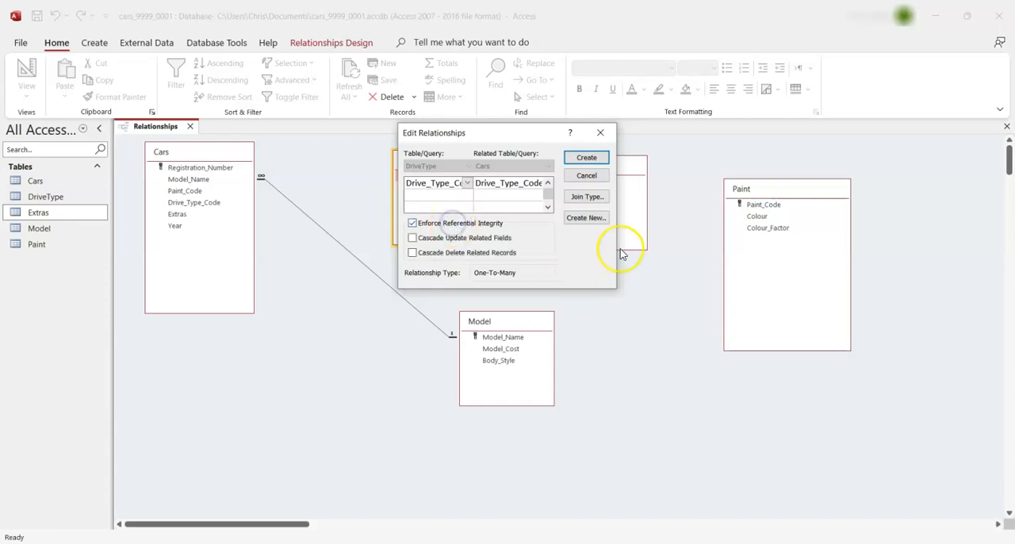
{"action": "left_click", "coordinate": [587, 158]}
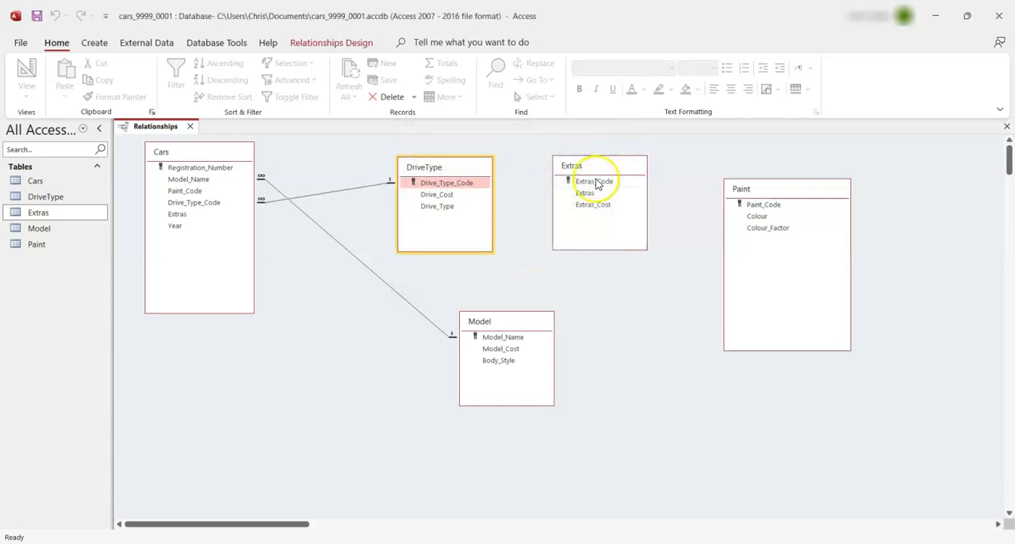
Create a one-to-many relationship from Extras_Code in Extras to Extras in Cars, enforcing referential integrity
{"action": "left_click_drag", "start_coordinate": [596, 185], "coordinate": [184, 221]}
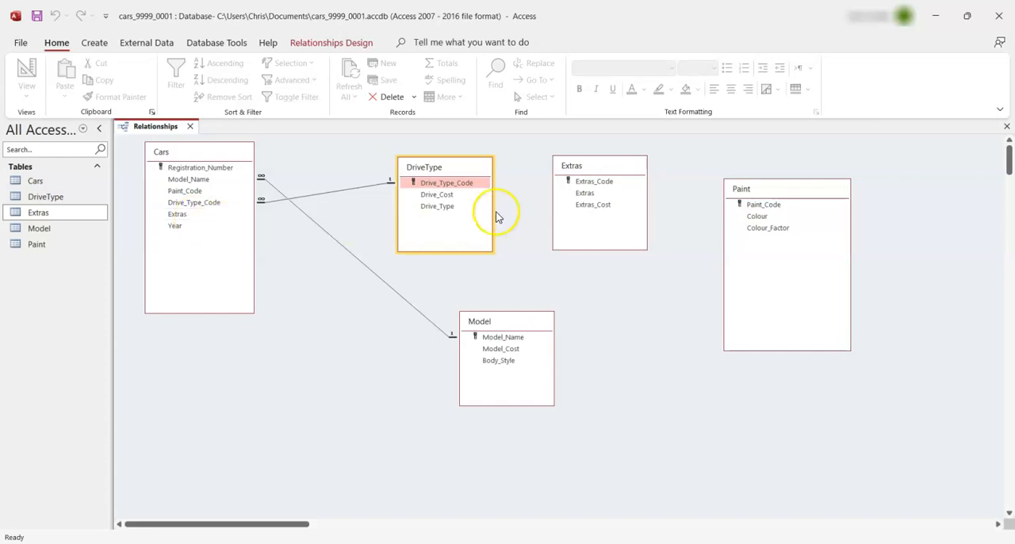
{"action": "left_click_drag", "start_coordinate": [588, 181], "coordinate": [178, 214]}
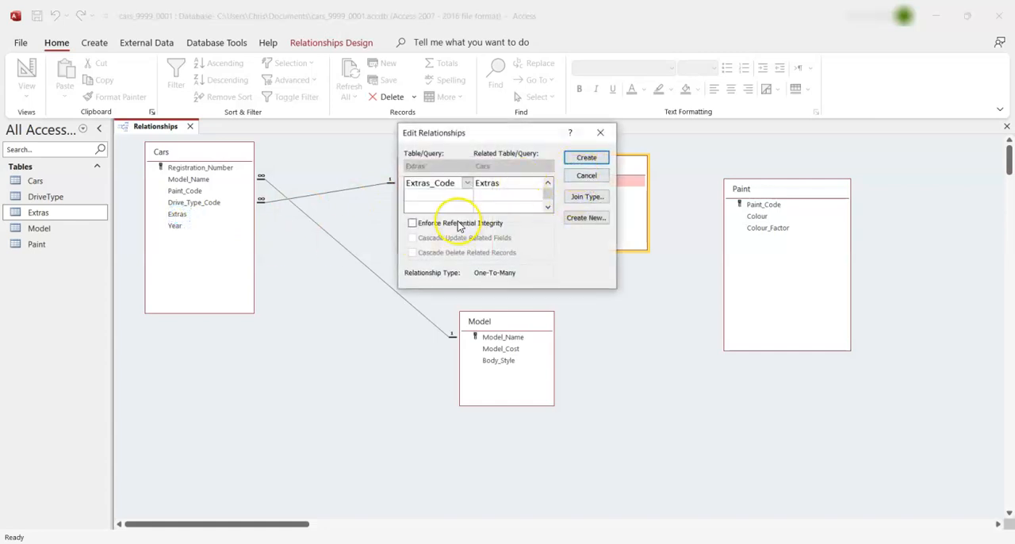
{"action": "left_click", "coordinate": [589, 157]}
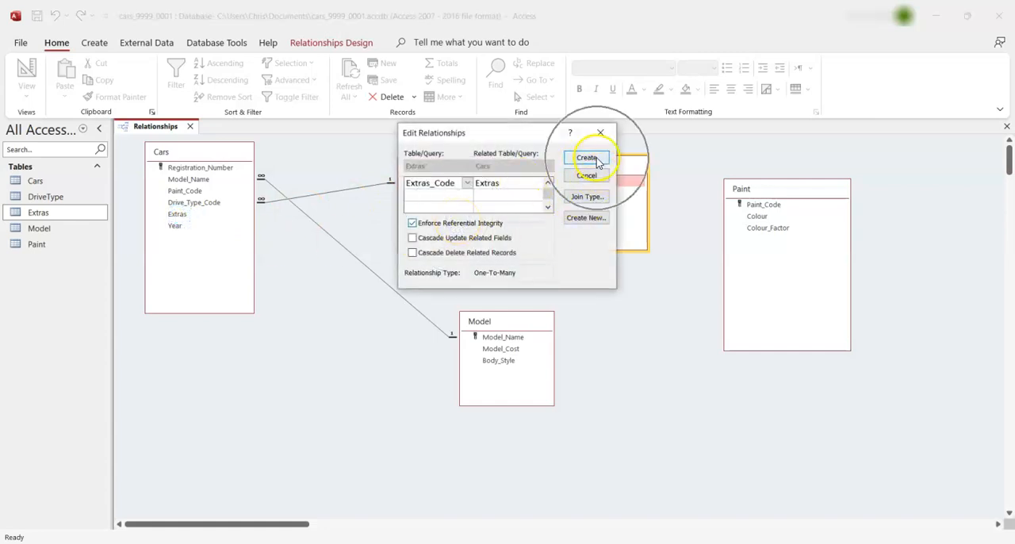
Rearrange the table boxes so Cars sits between Model on one side and DriveType above Extras on the other
{"action": "left_click_drag", "start_coordinate": [600, 165], "coordinate": [623, 290]}
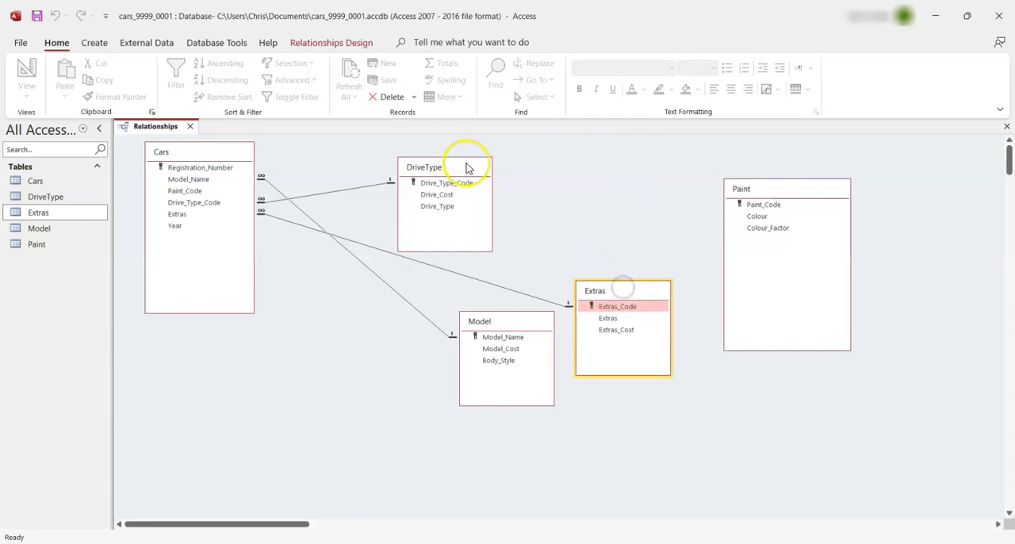
{"action": "left_click_drag", "start_coordinate": [453, 169], "coordinate": [626, 175]}
{"action": "left_click_drag", "start_coordinate": [233, 155], "coordinate": [497, 182]}
{"action": "left_click_drag", "start_coordinate": [547, 328], "coordinate": [256, 331]}
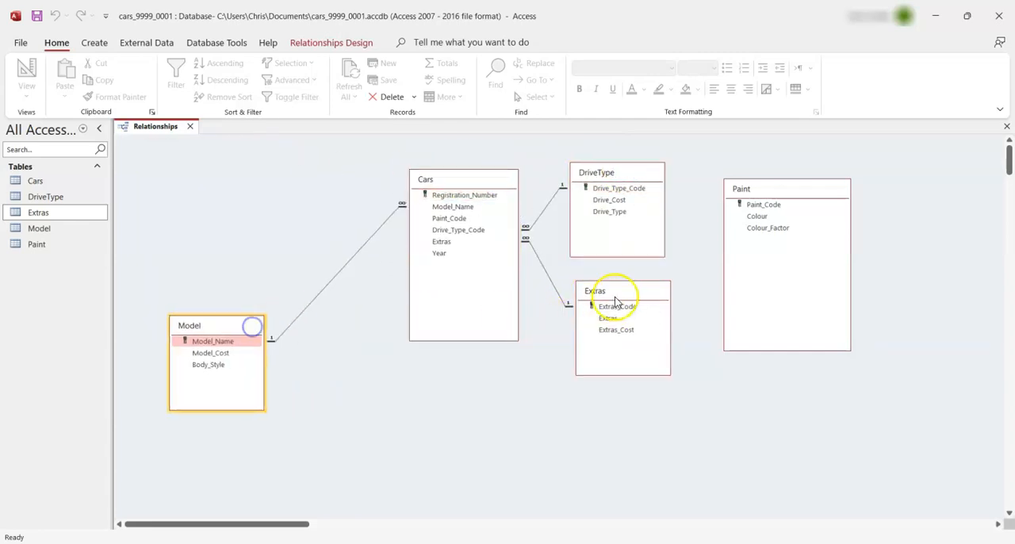
{"action": "left_click_drag", "start_coordinate": [613, 294], "coordinate": [629, 366]}
{"action": "left_click_drag", "start_coordinate": [622, 181], "coordinate": [640, 169]}
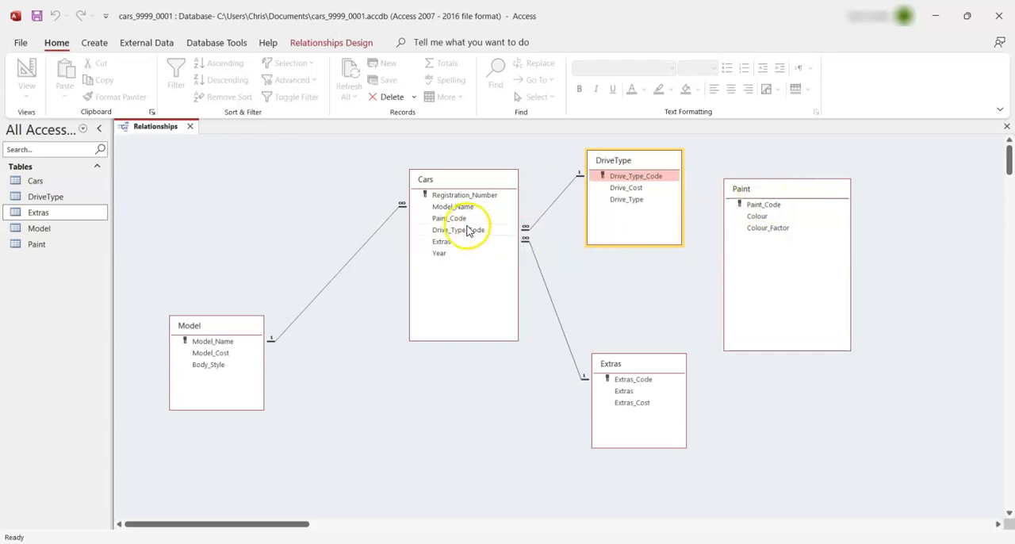
Create a one-to-many relationship from Paint_Code in Paint to Paint_Code in Cars, enforcing referential integrity
{"action": "left_click_drag", "start_coordinate": [766, 204], "coordinate": [455, 220]}
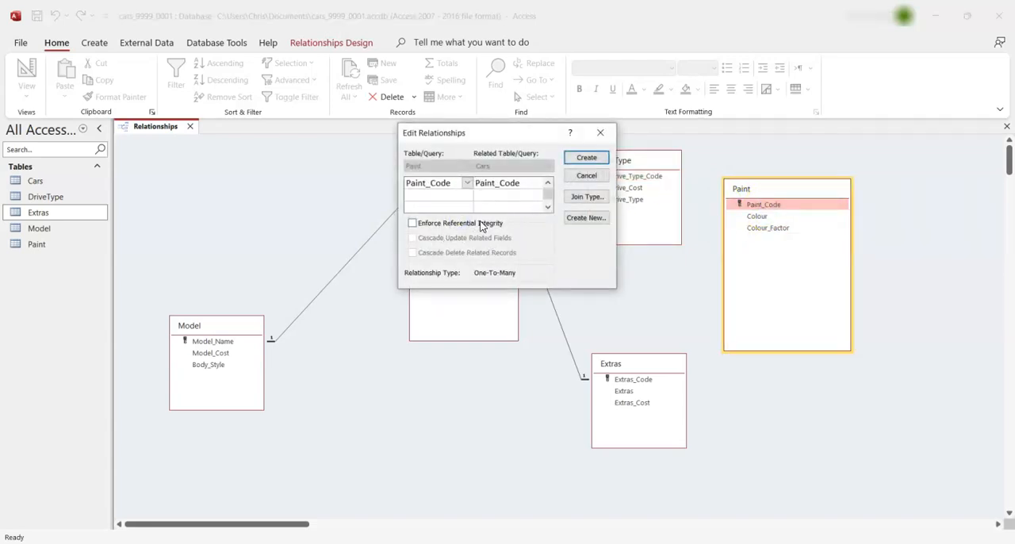
{"action": "left_click", "coordinate": [482, 225]}
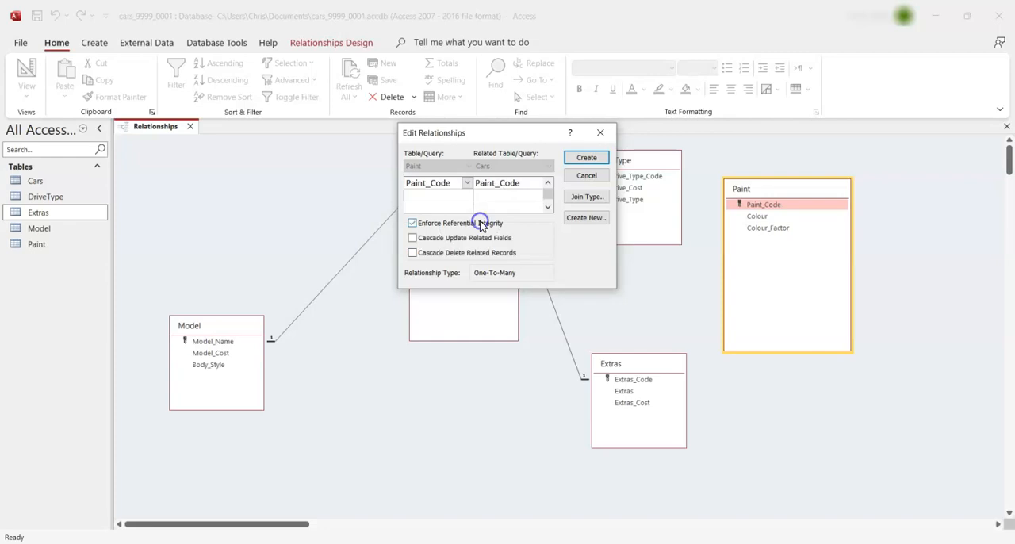
{"action": "left_click", "coordinate": [587, 158]}
Place Model above Paint on the side of Cars opposite DriveType and Extras, centre Cars between them, and save the relationships layout
{"action": "left_click_drag", "start_coordinate": [808, 189], "coordinate": [272, 141]}
{"action": "left_click_drag", "start_coordinate": [242, 327], "coordinate": [263, 364]}
{"action": "left_click_drag", "start_coordinate": [452, 185], "coordinate": [470, 296]}
{"action": "left_click_drag", "start_coordinate": [277, 368], "coordinate": [422, 220]}
{"action": "left_click_drag", "start_coordinate": [288, 143], "coordinate": [267, 303]}
{"action": "left_click_drag", "start_coordinate": [388, 226], "coordinate": [258, 188]}
{"action": "left_click_drag", "start_coordinate": [501, 303], "coordinate": [466, 226]}
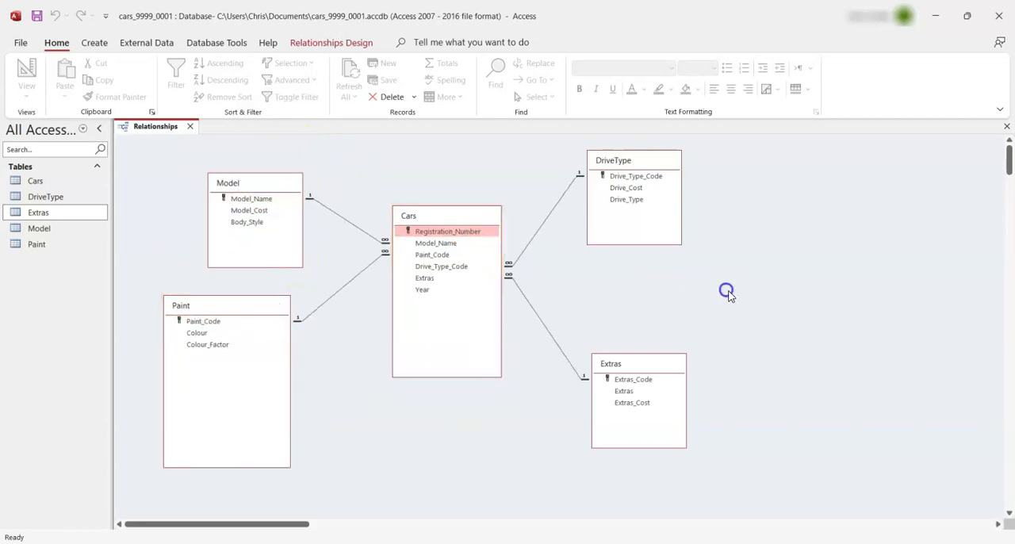
{"action": "right_click", "coordinate": [164, 127]}
{"action": "left_click", "coordinate": [209, 142]}
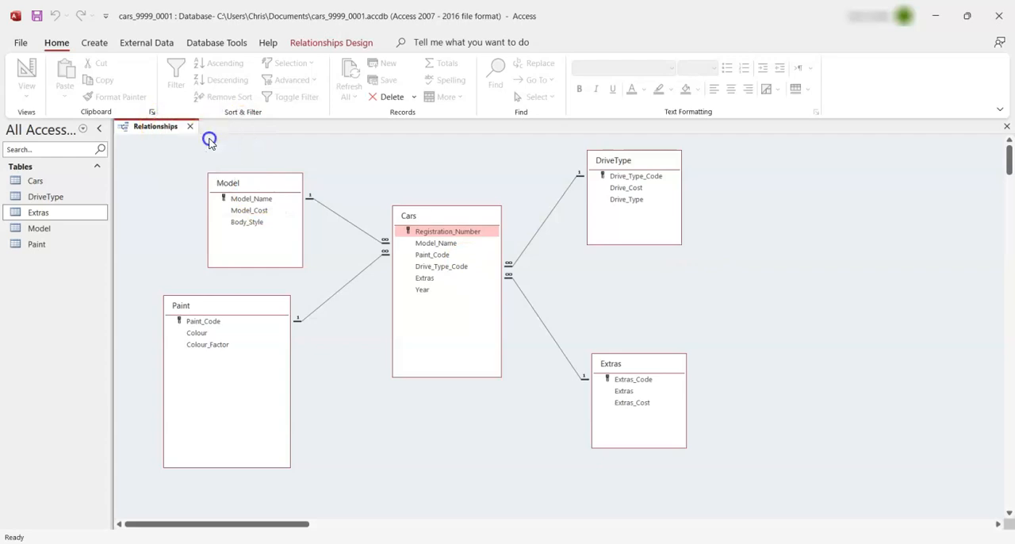